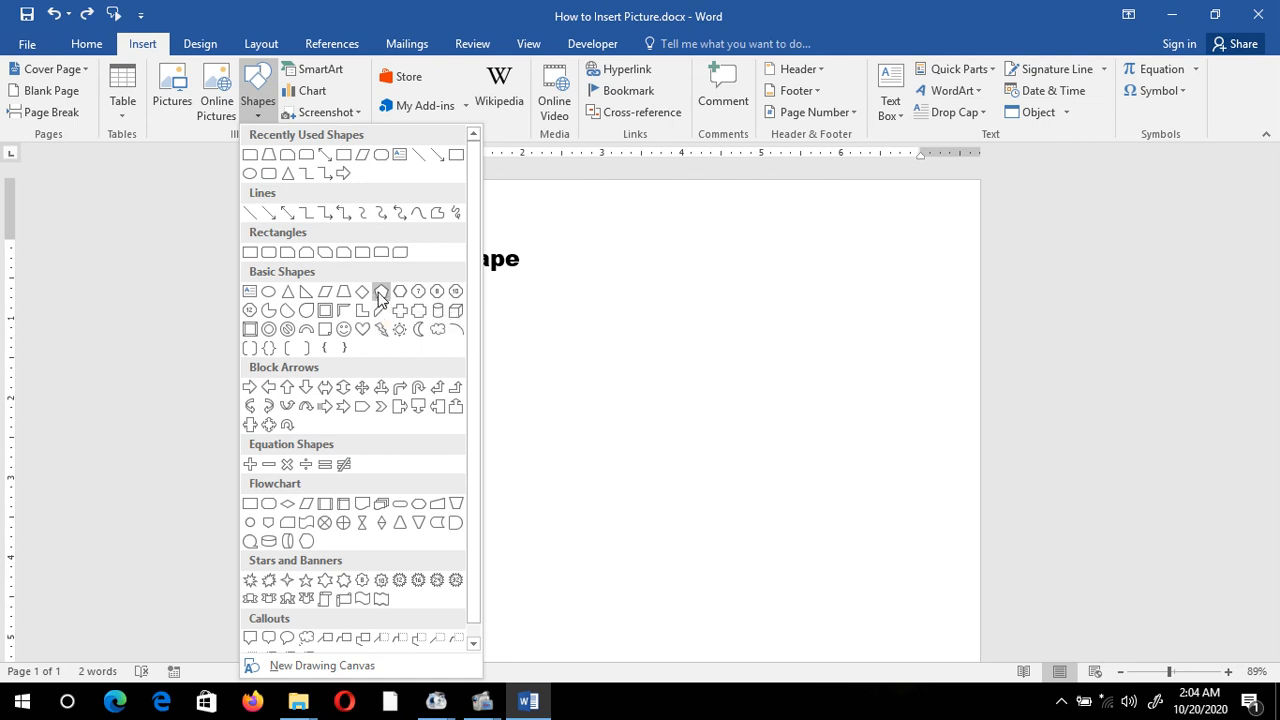
Insert a regular pentagon below the Insert Shape heading and enlarge it
left_click(382, 293)
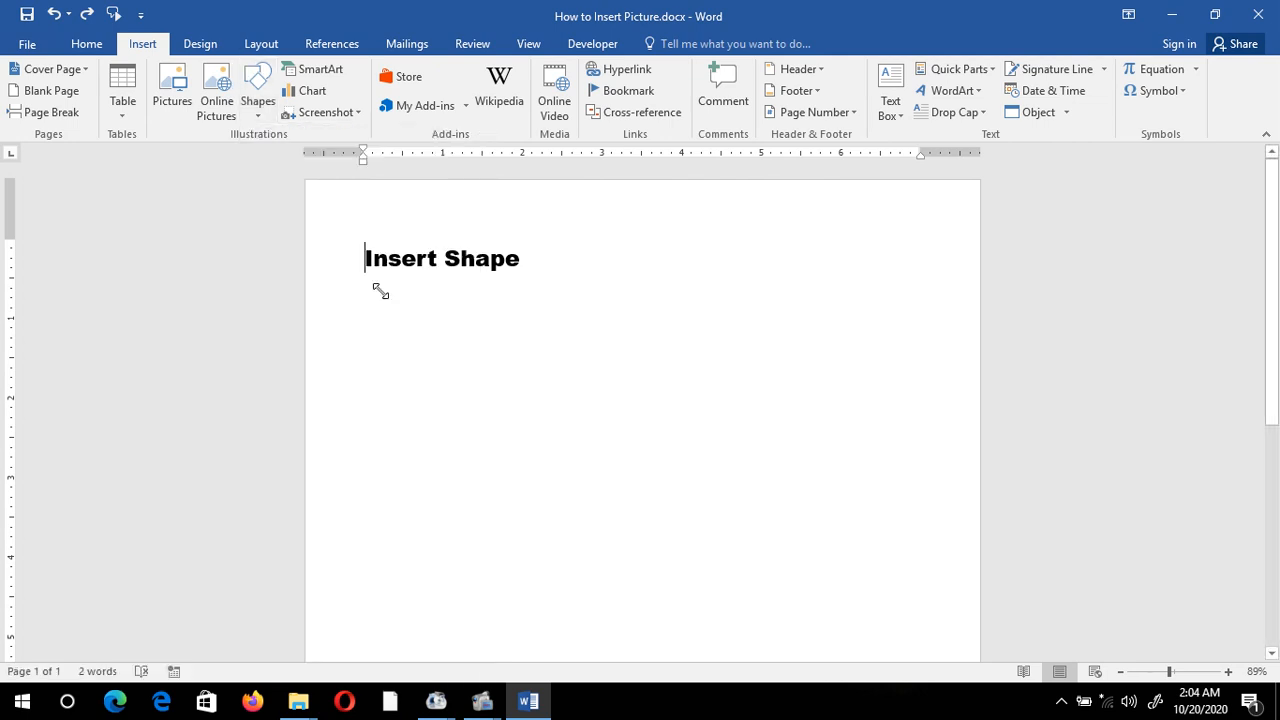
left_click(379, 290)
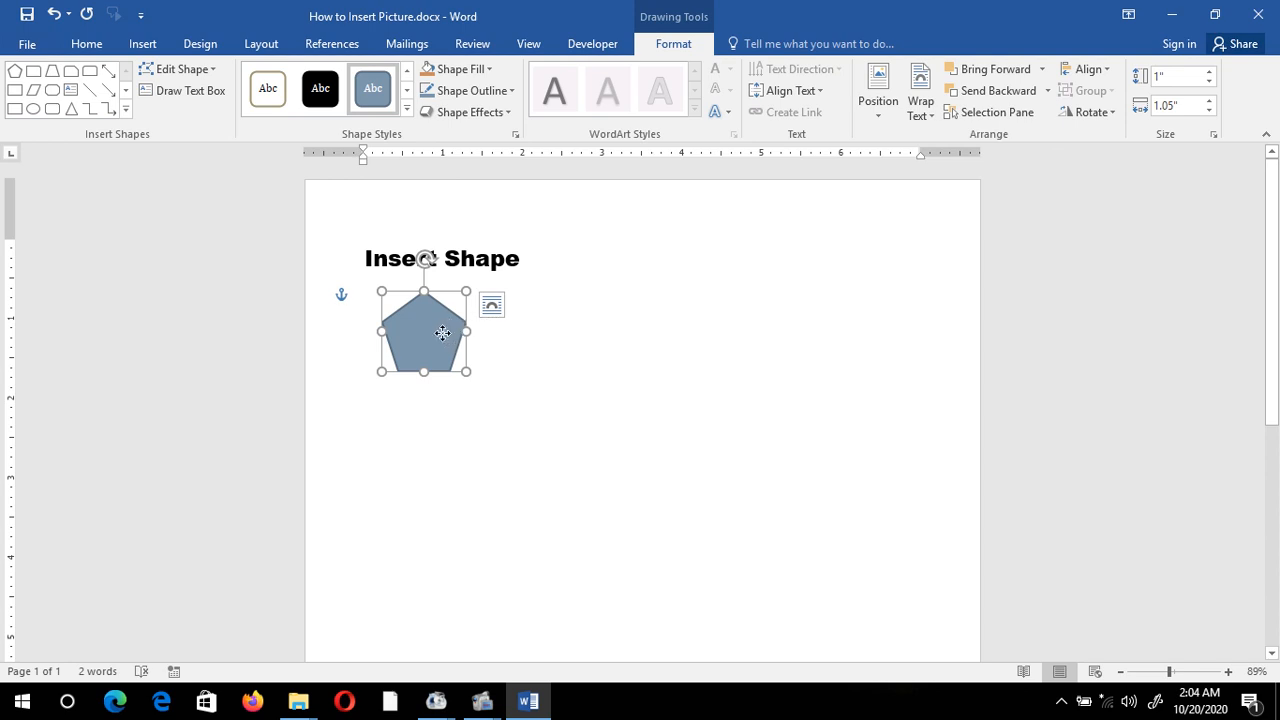
left_click_drag(443, 333, 627, 296)
left_click(653, 470)
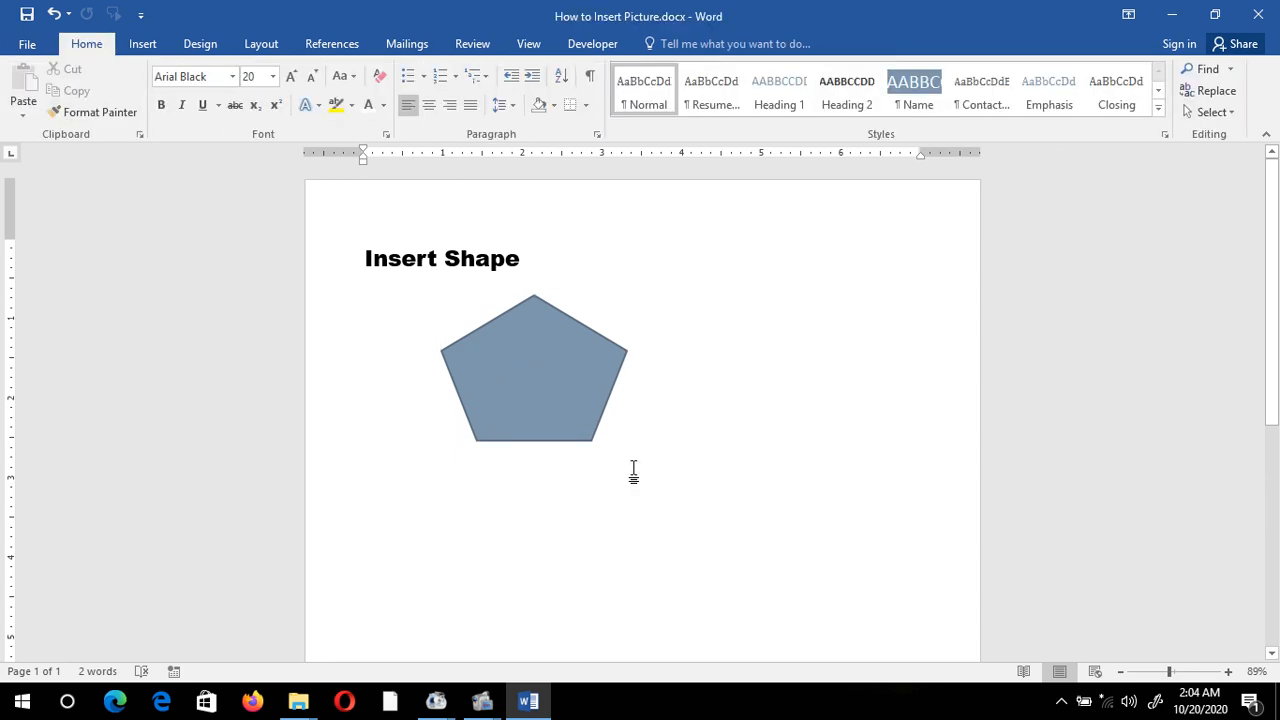
Add blank lines below the heading to push the pentagon further down the page
key("Return")
key("Return")
key("Return")
key("Return")
key("Return")
key("Return")
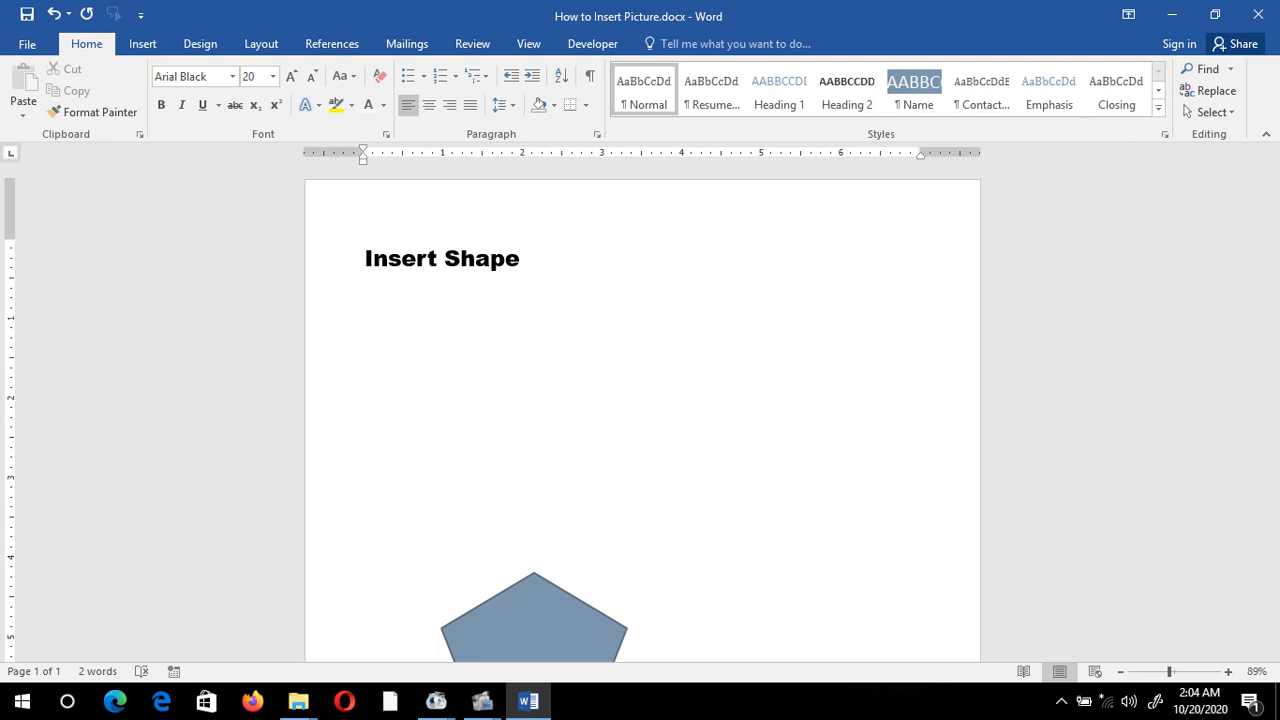
Draw a rectangle with rounded diagonal corners, about 5.35" wide and 2.39" high, between the heading and the pentagon
left_click(145, 46)
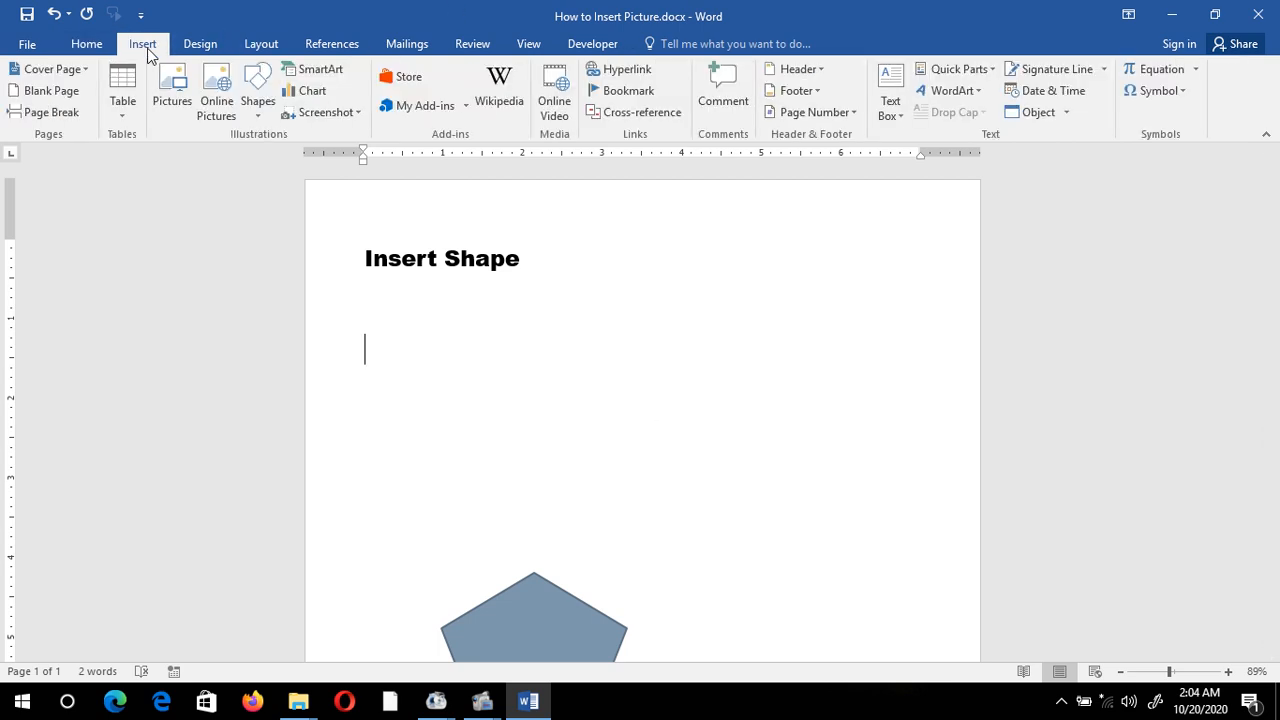
left_click(257, 105)
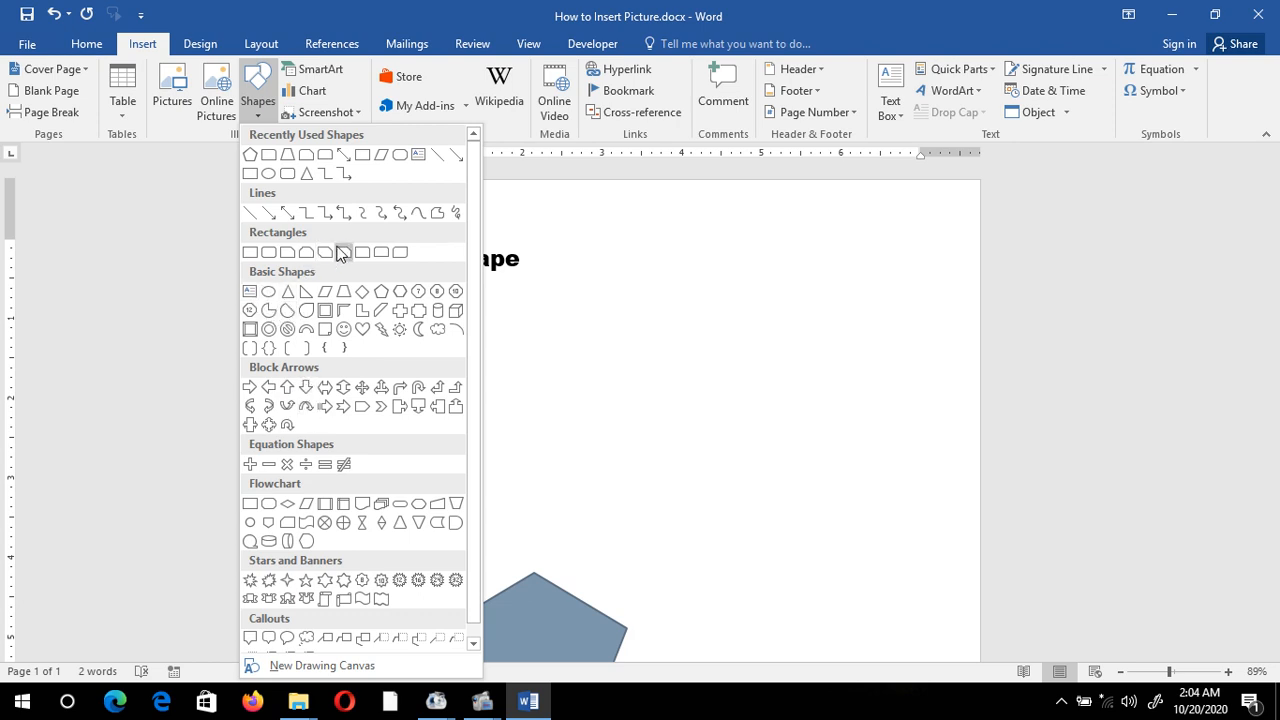
left_click(401, 252)
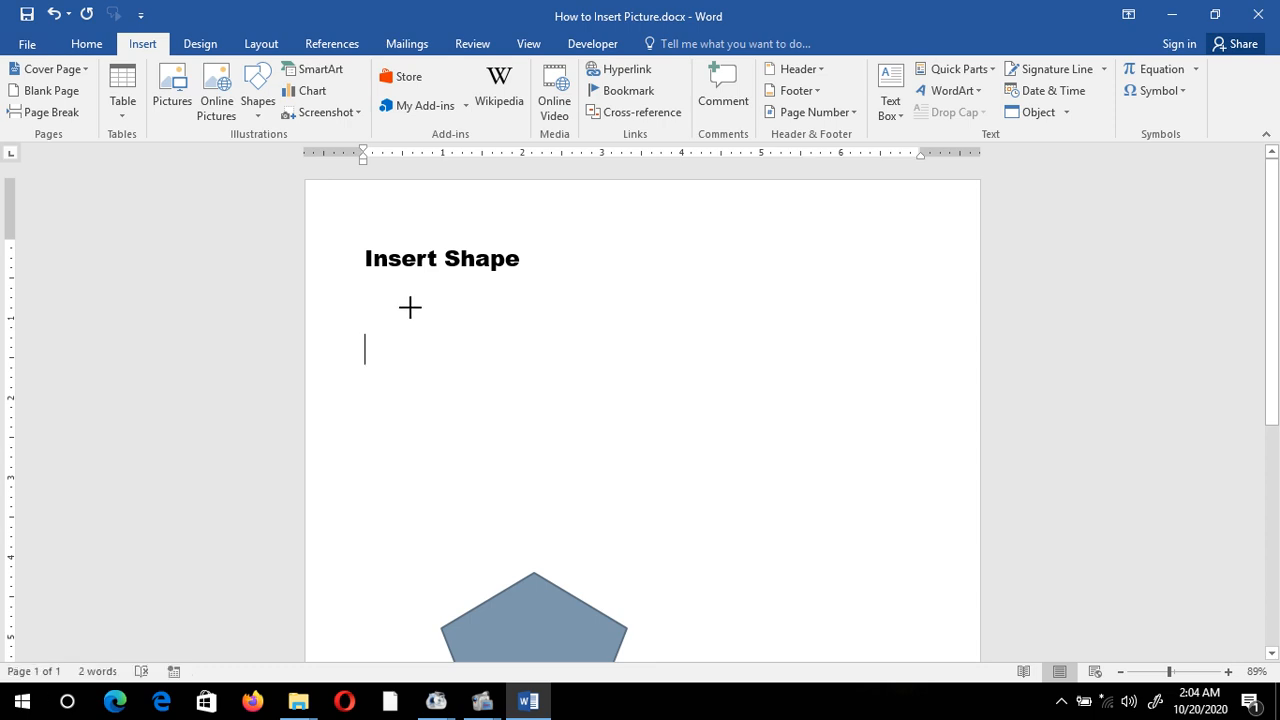
mouse_move(409, 307)
left_mouse_down()
mouse_move(440, 394)
mouse_move(546, 471)
mouse_move(834, 497)
left_mouse_up()
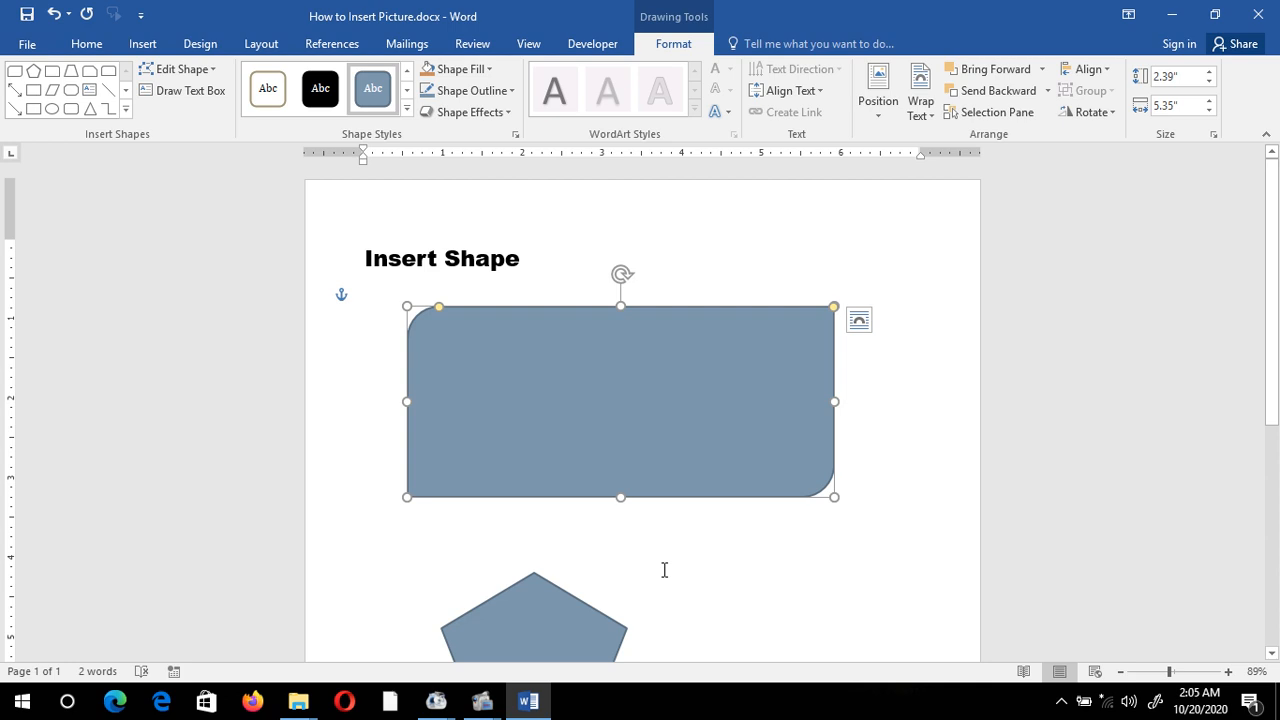
Apply the theme style with brown fill and light outline to the rectangle
left_click(408, 110)
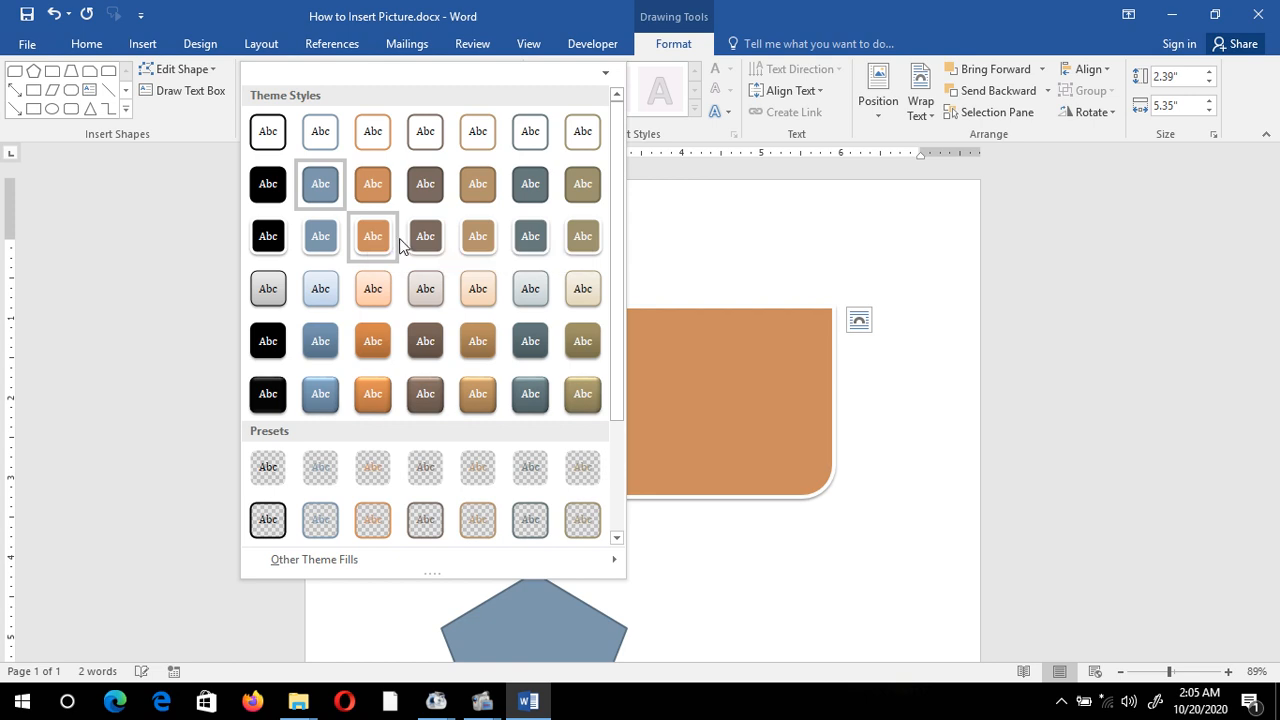
left_click(425, 236)
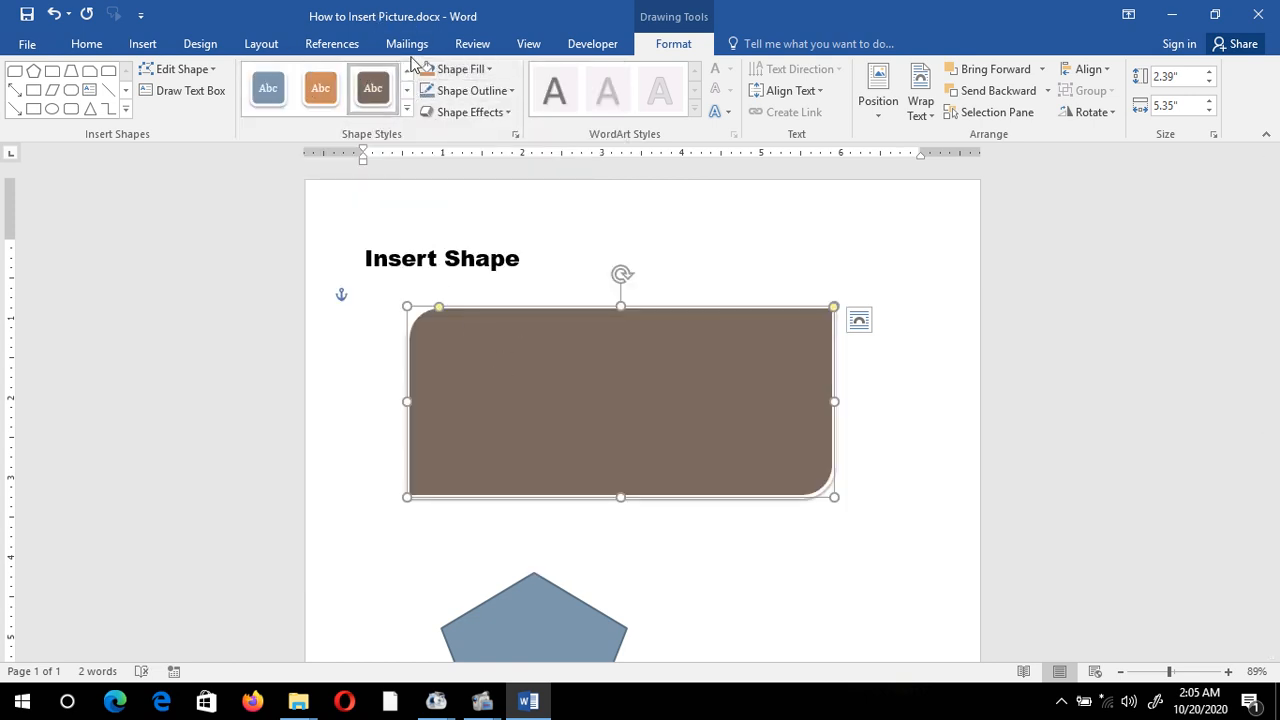
left_click(407, 108)
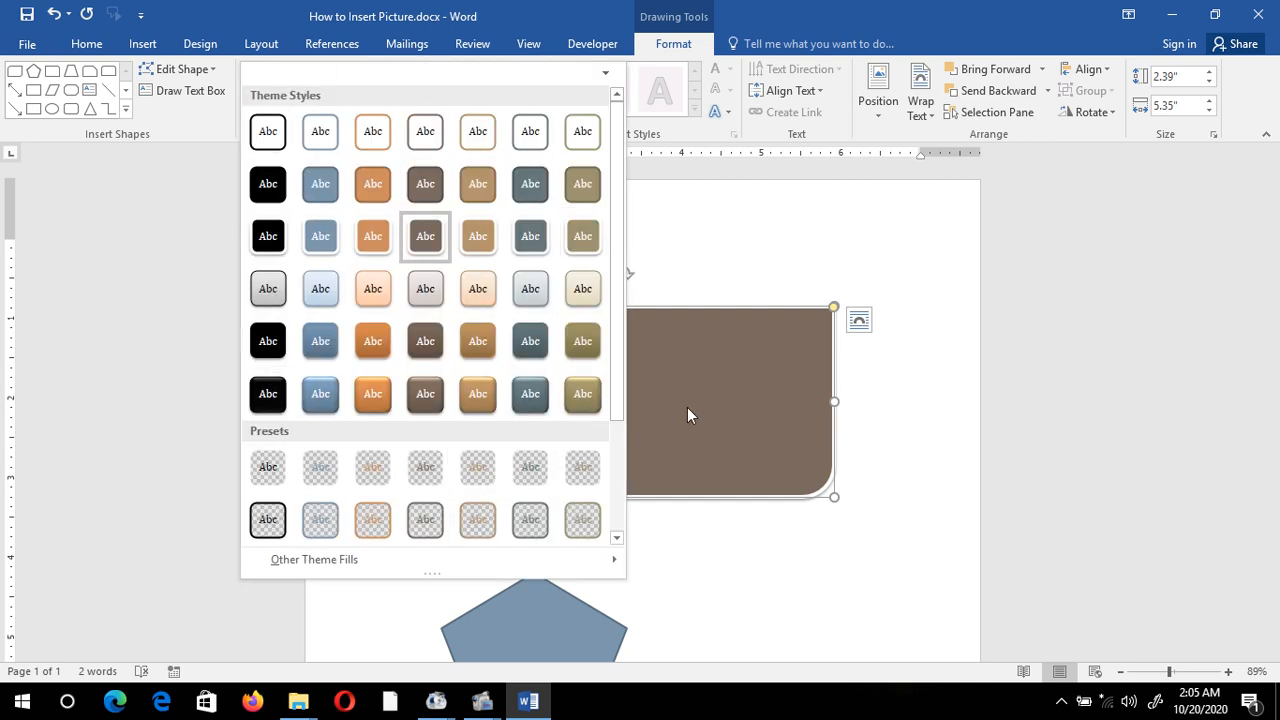
left_click(676, 294)
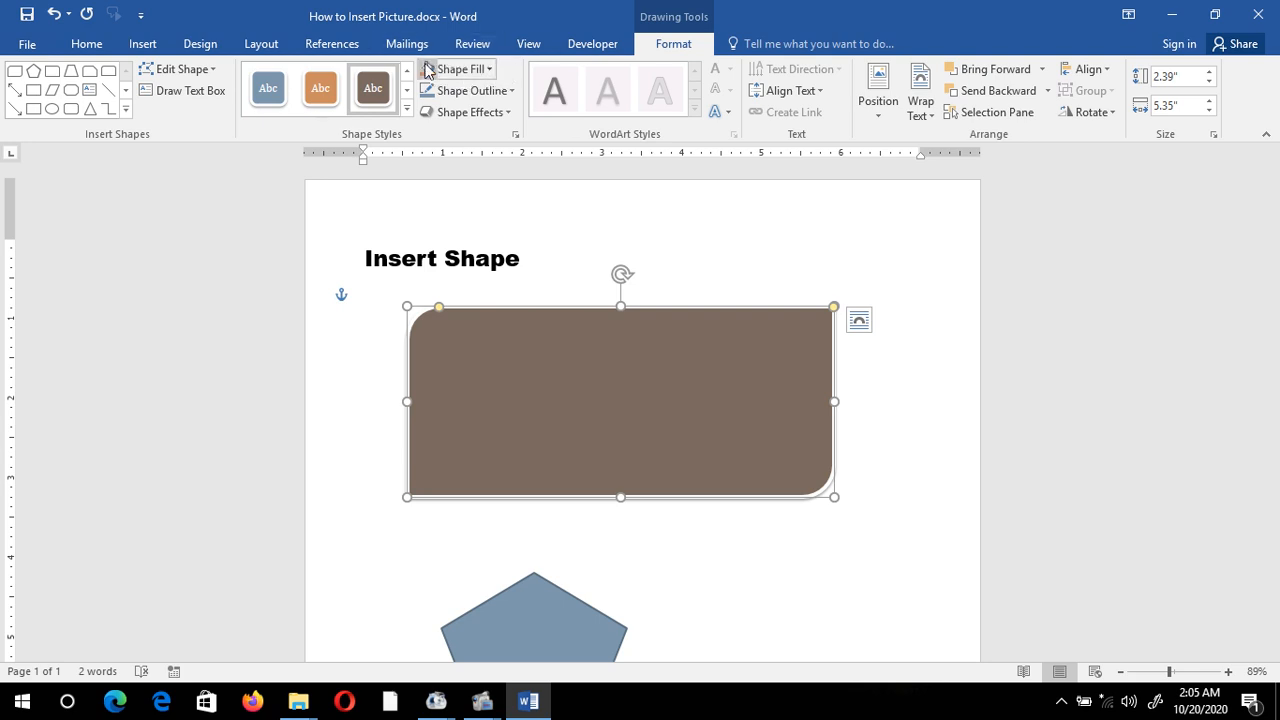
Fill the rectangle with dark gold from the theme colors and give it a standard red outline
left_click(457, 76)
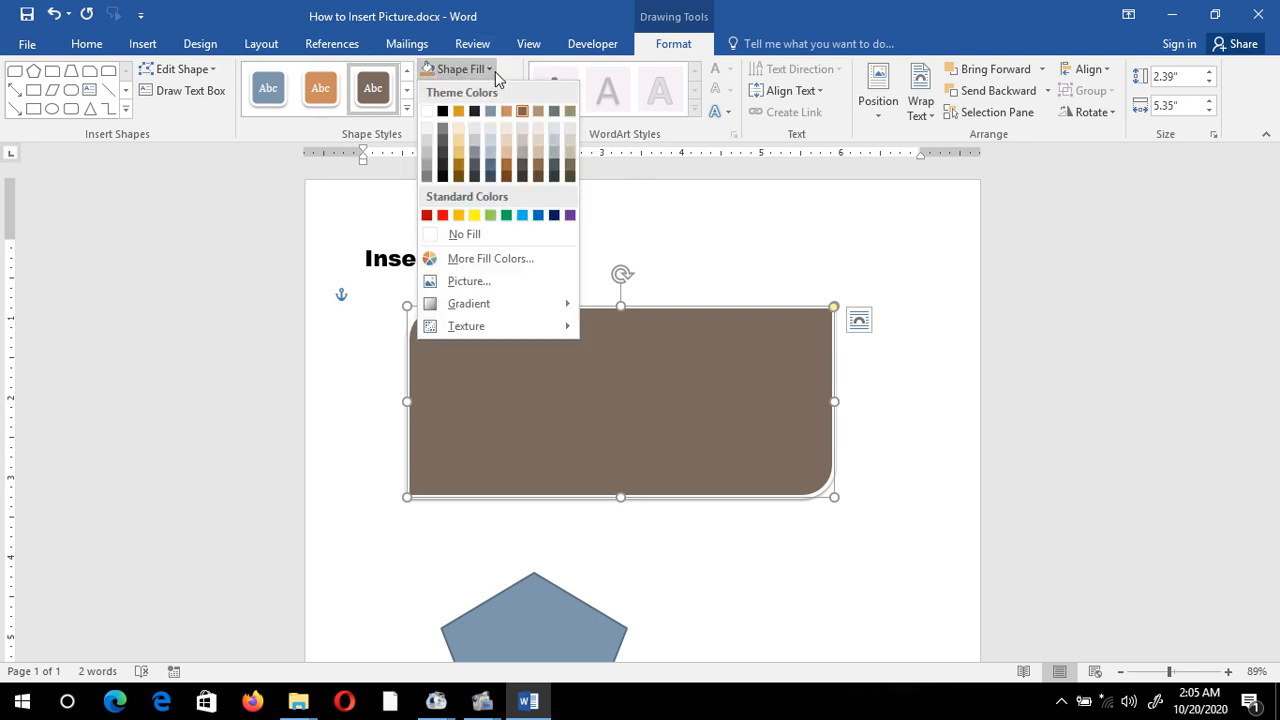
left_click(457, 163)
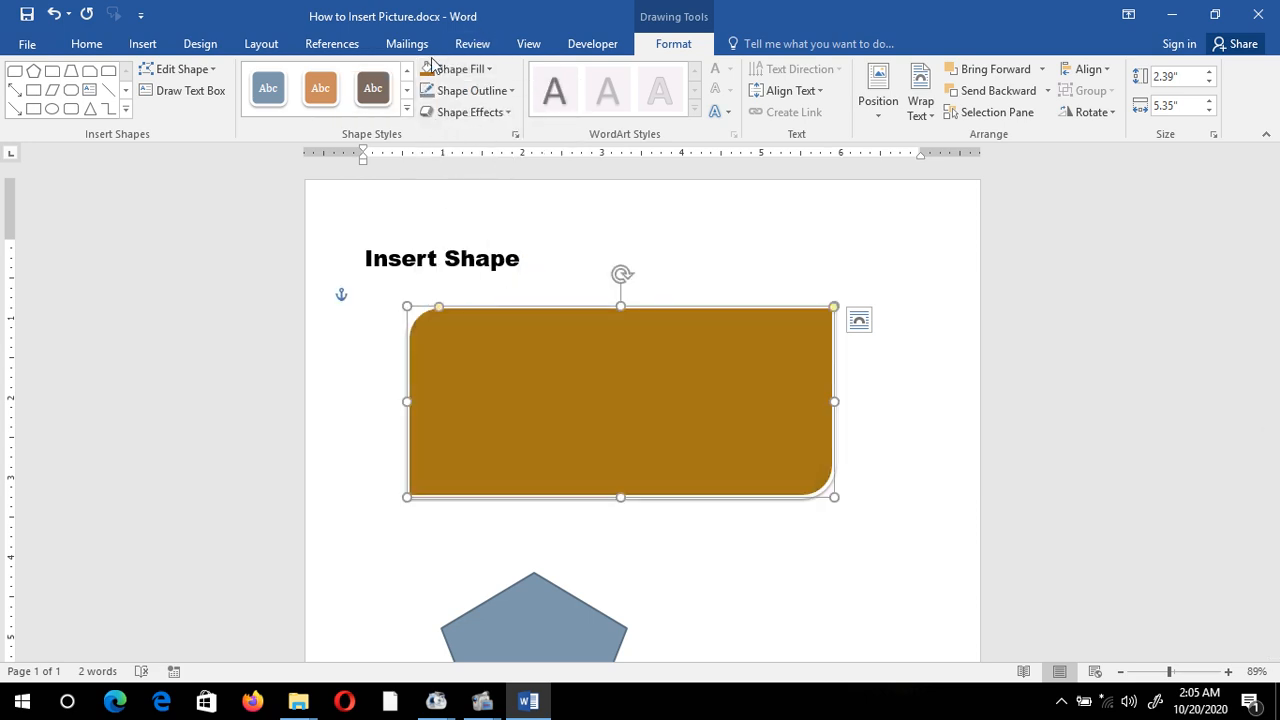
left_click(510, 90)
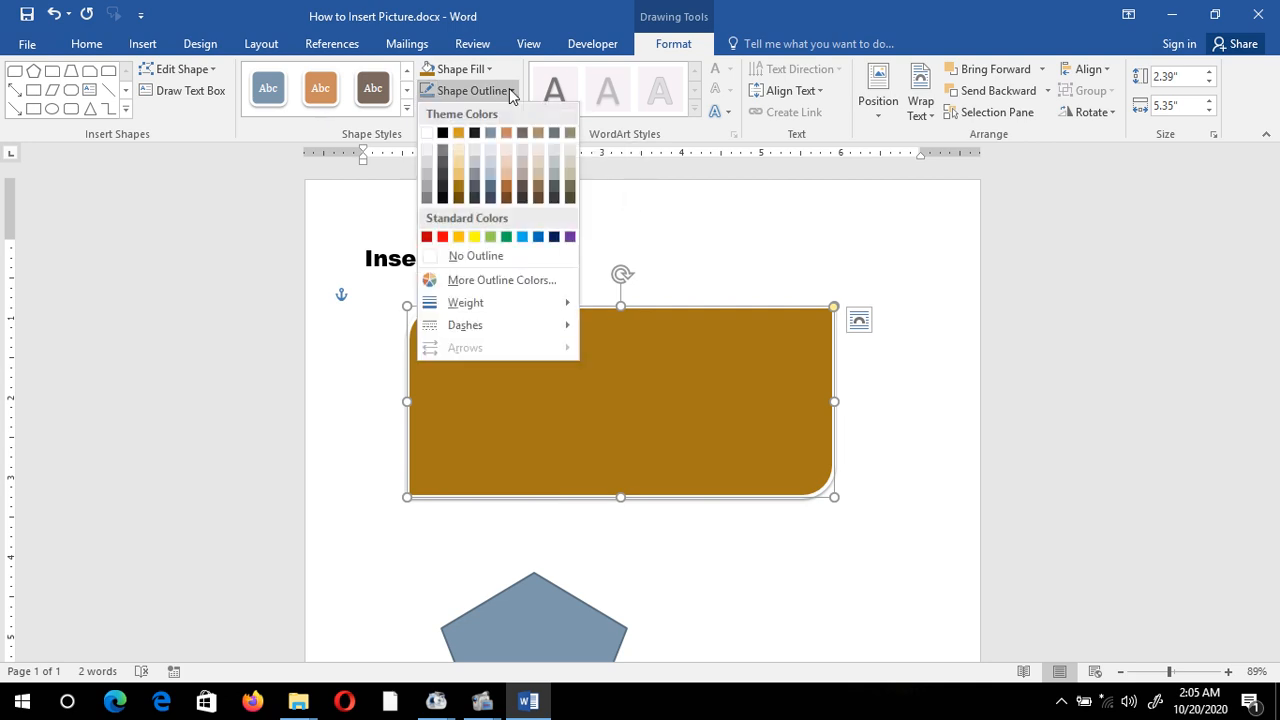
left_click(441, 238)
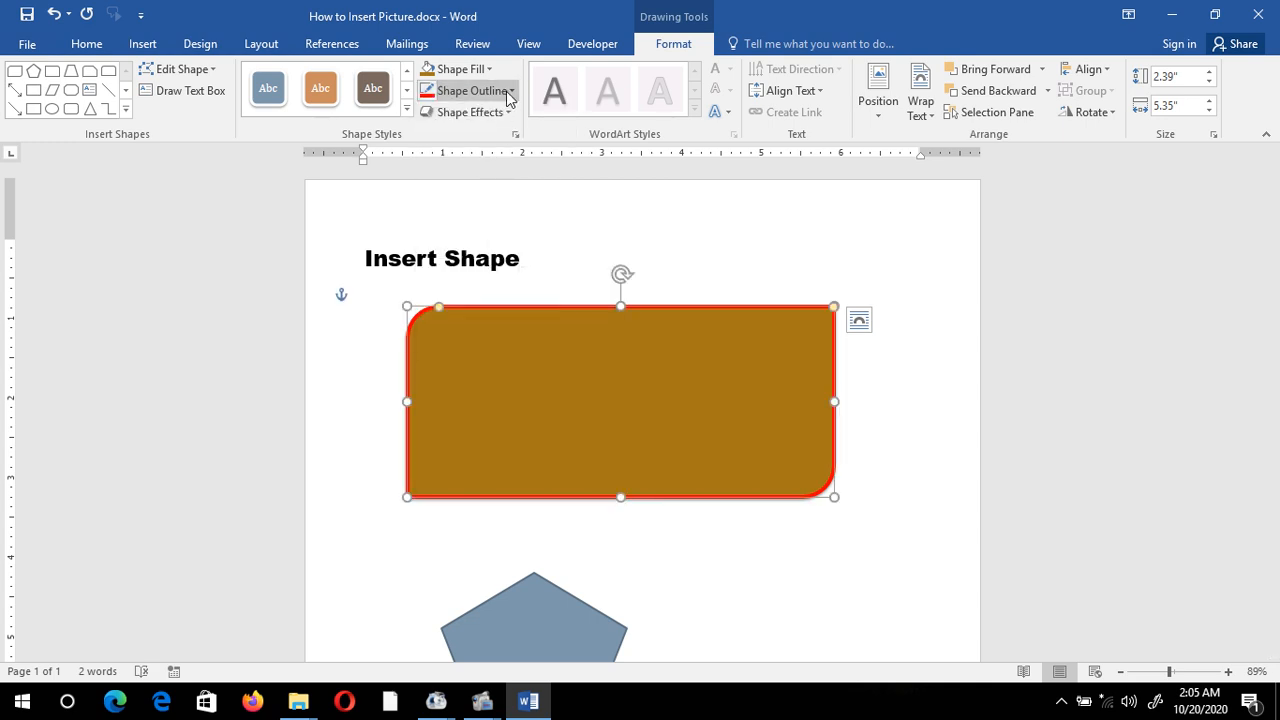
Set the rectangle's outline weight to 4½ pt and its line style to dashed
left_click(514, 93)
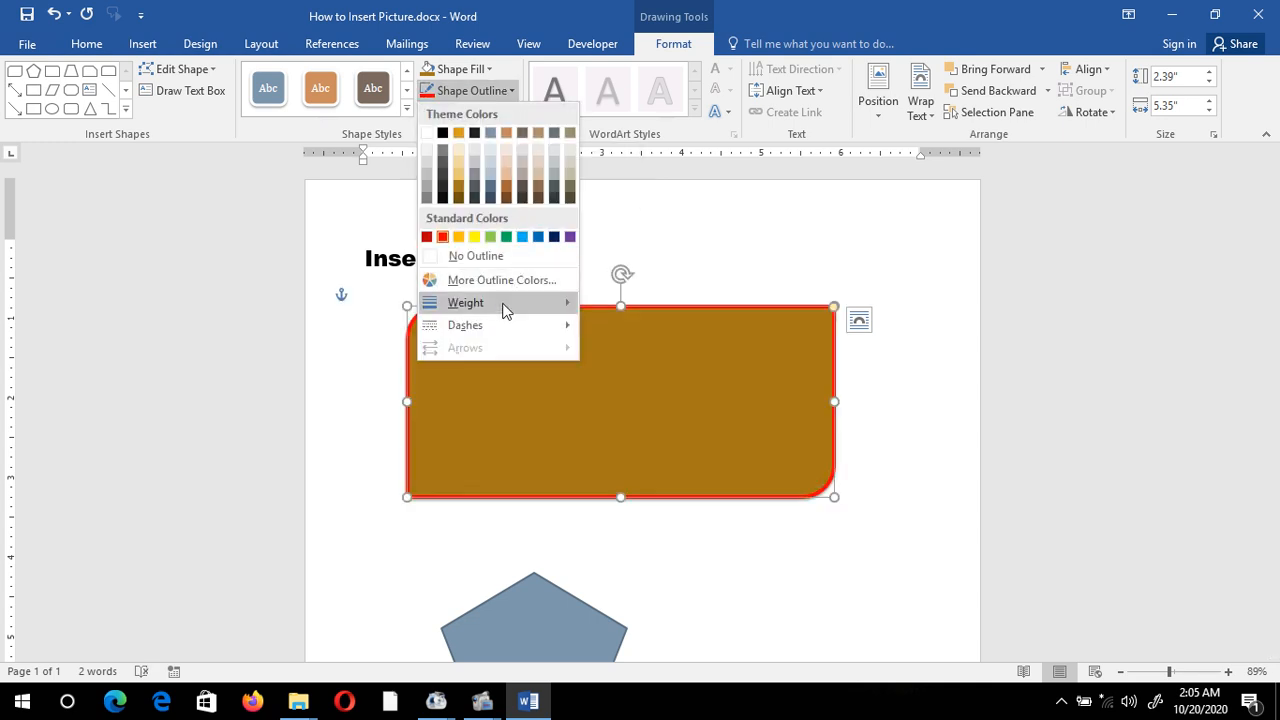
mouse_move(505, 310)
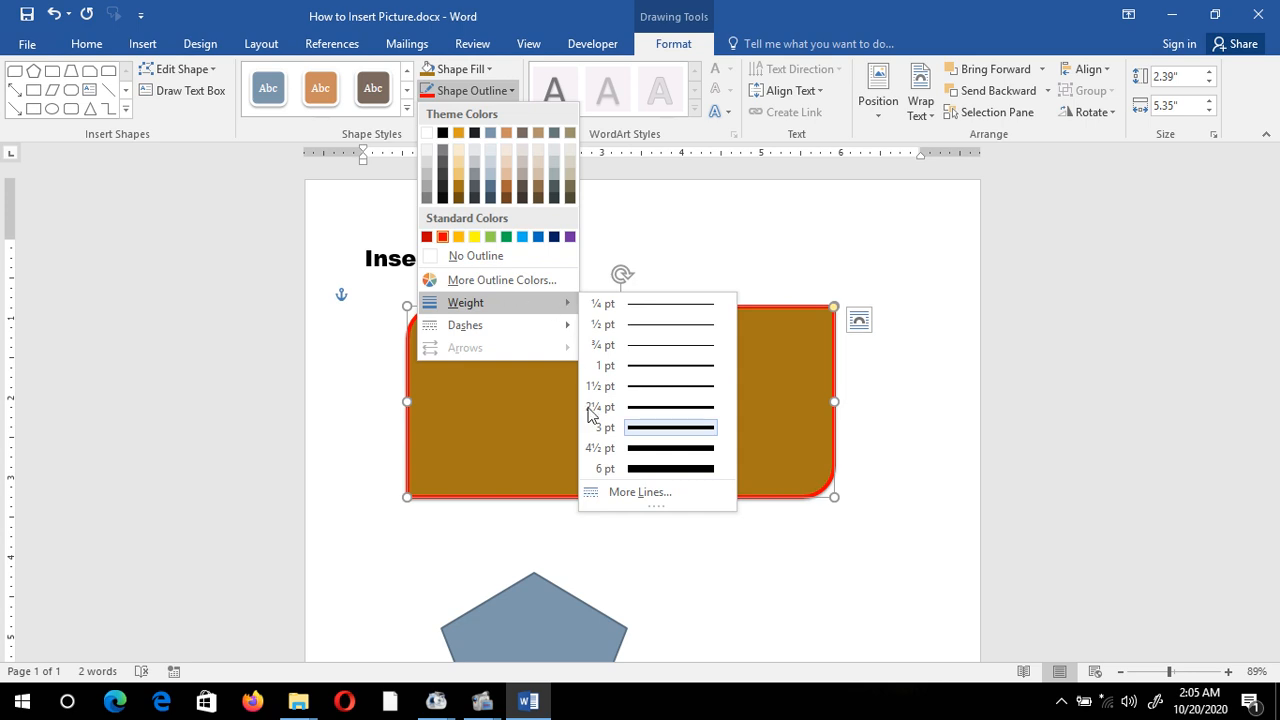
left_click(632, 460)
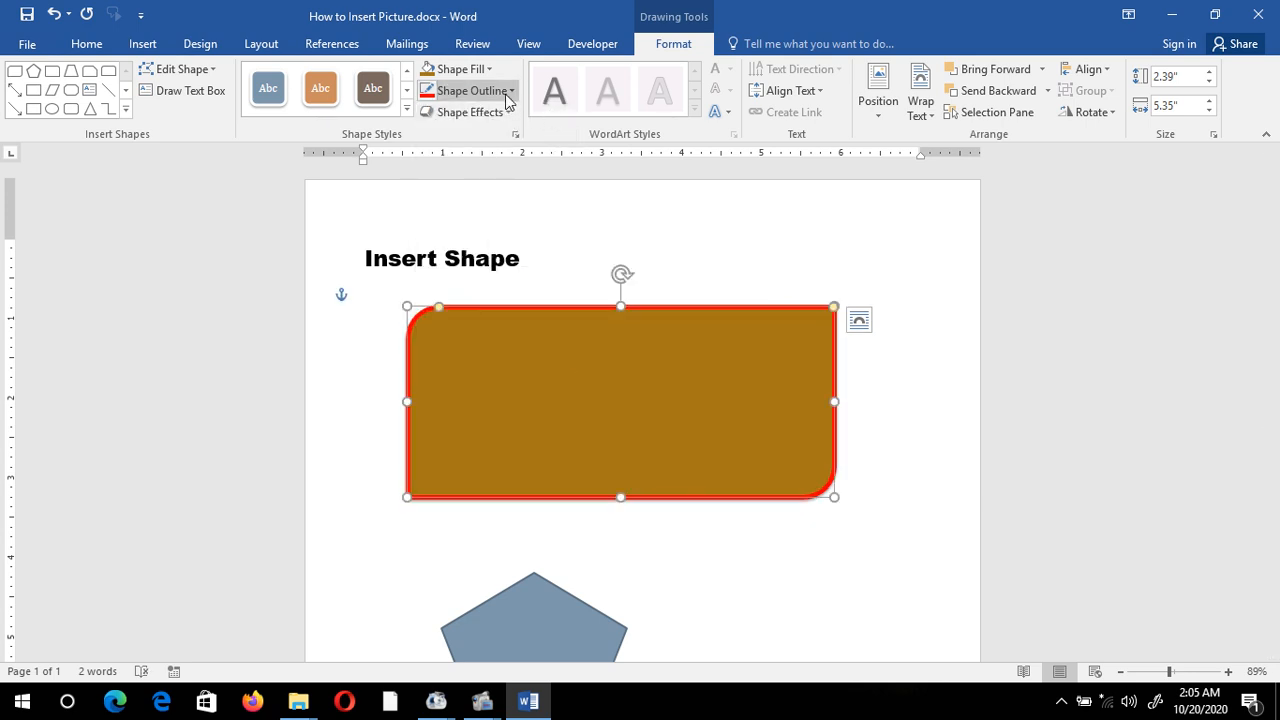
left_click(507, 93)
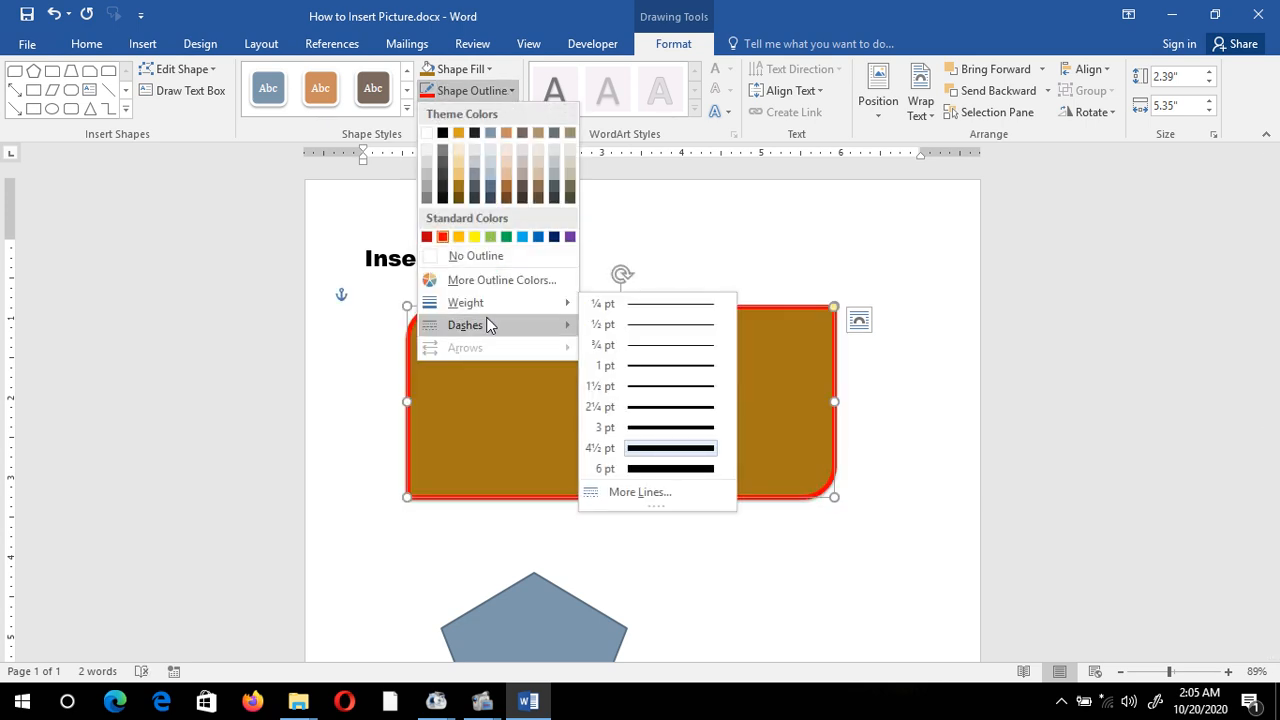
mouse_move(489, 331)
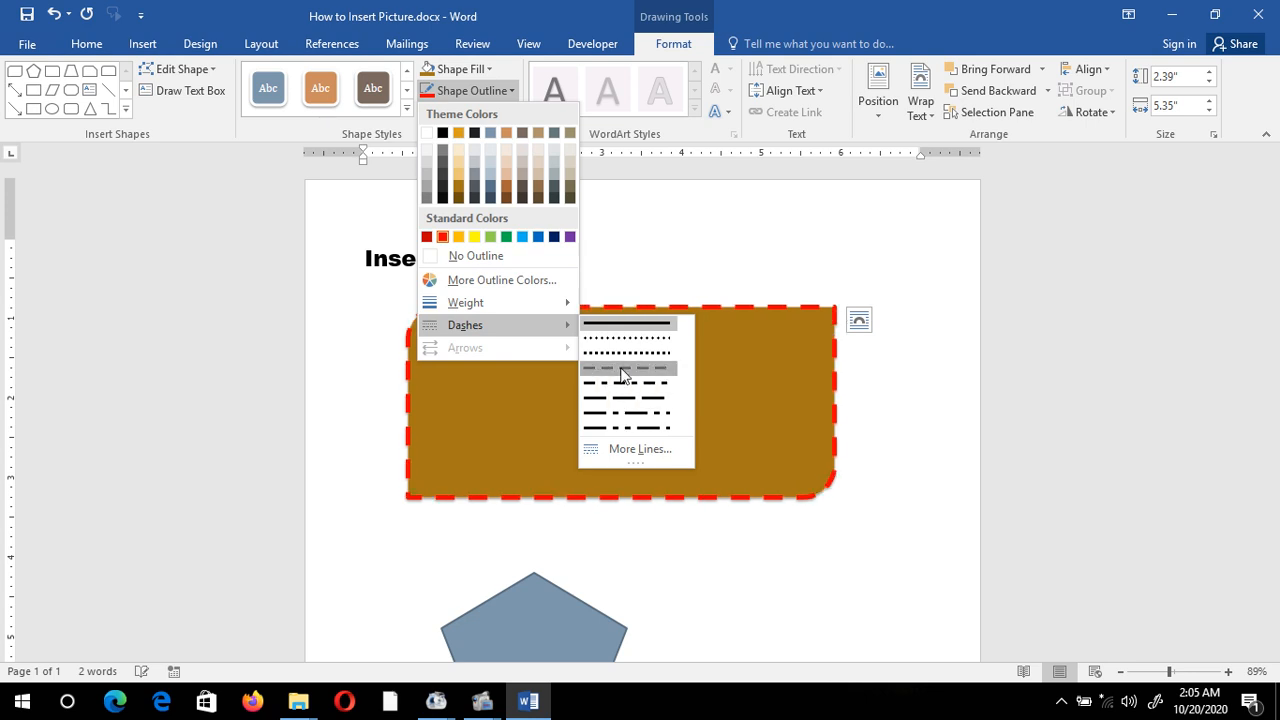
left_click(623, 370)
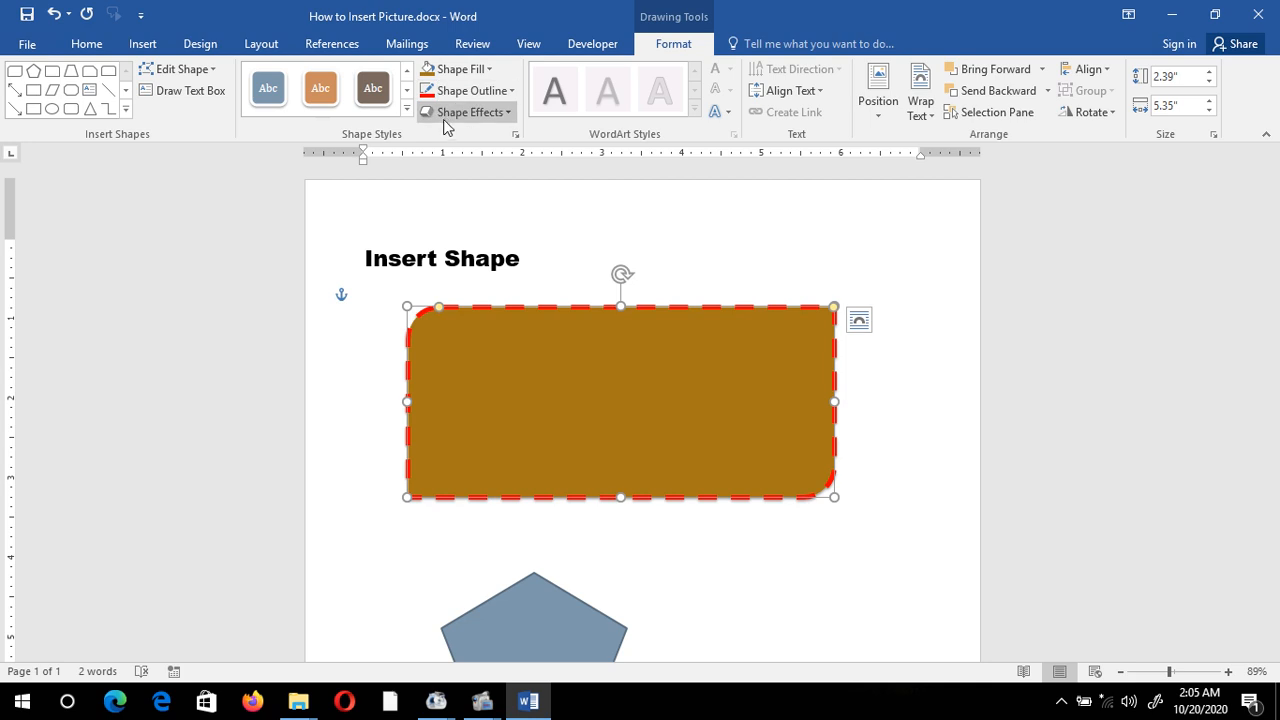
Add an orange glow from the second row of glow variations to the rectangle
left_click(503, 114)
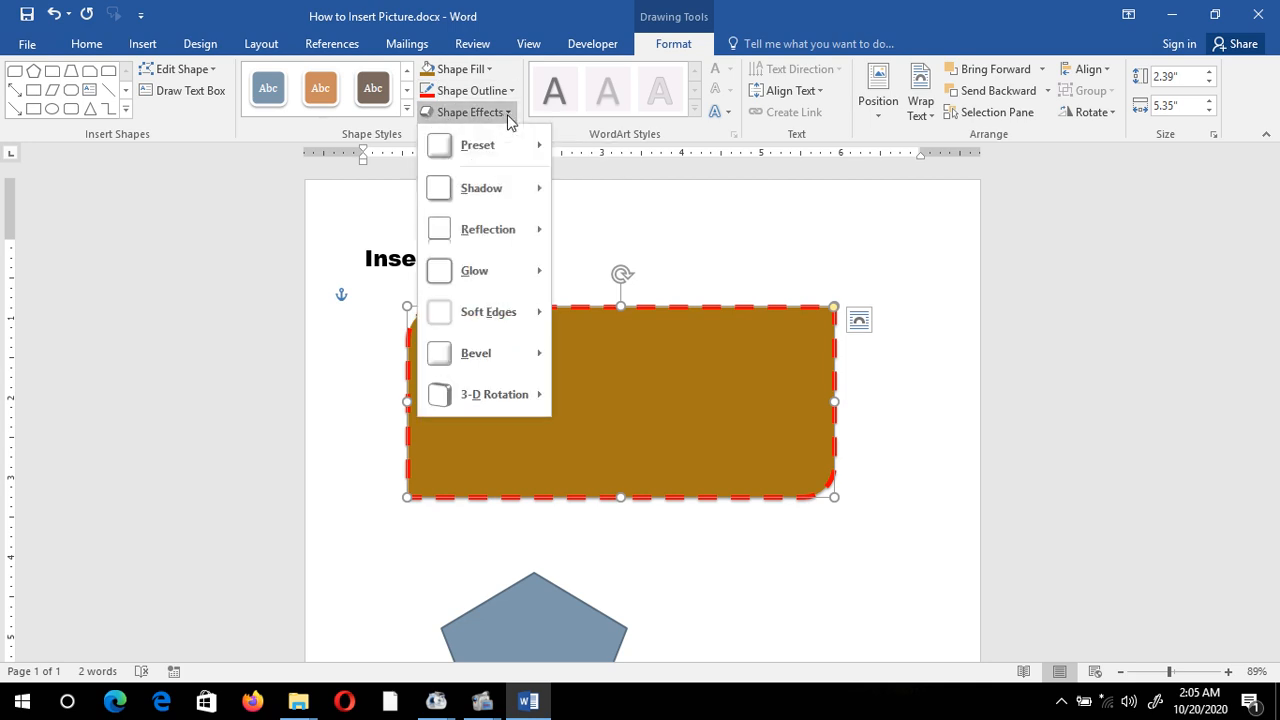
mouse_move(500, 274)
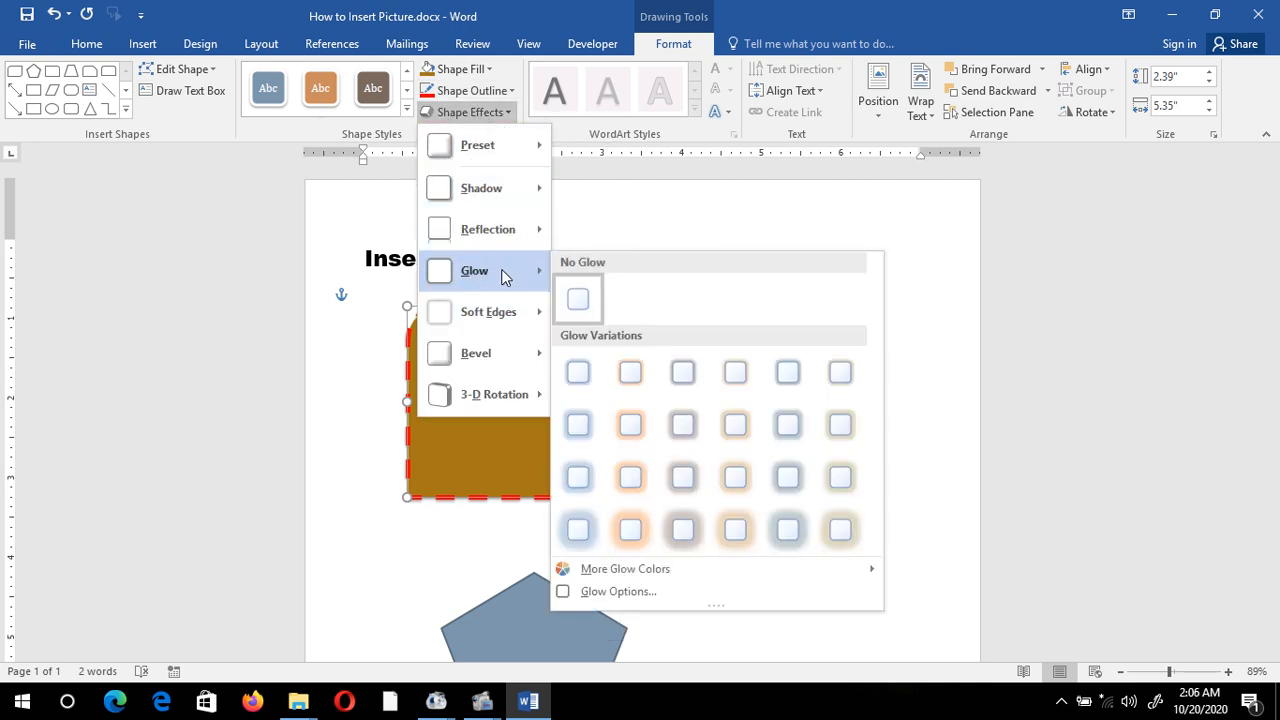
left_click(625, 424)
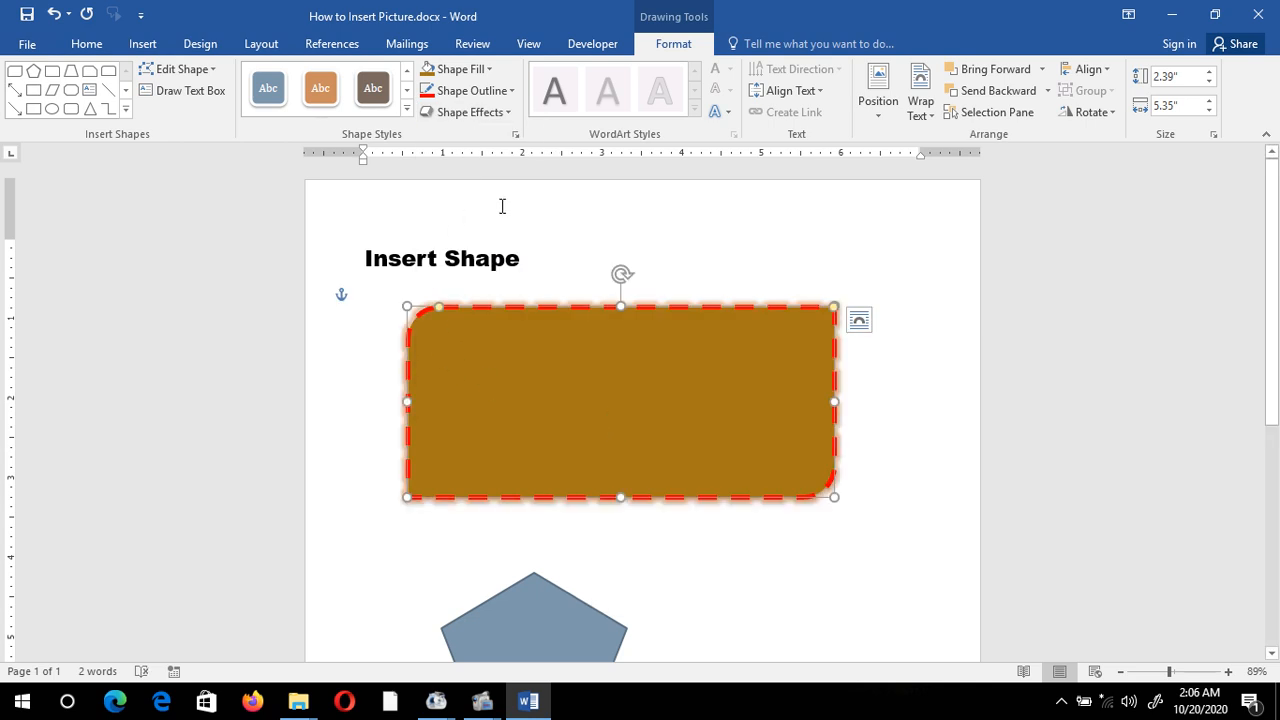
Try a parallel 3-D rotation preset on the rectangle and undo it
left_click(468, 112)
mouse_move(510, 396)
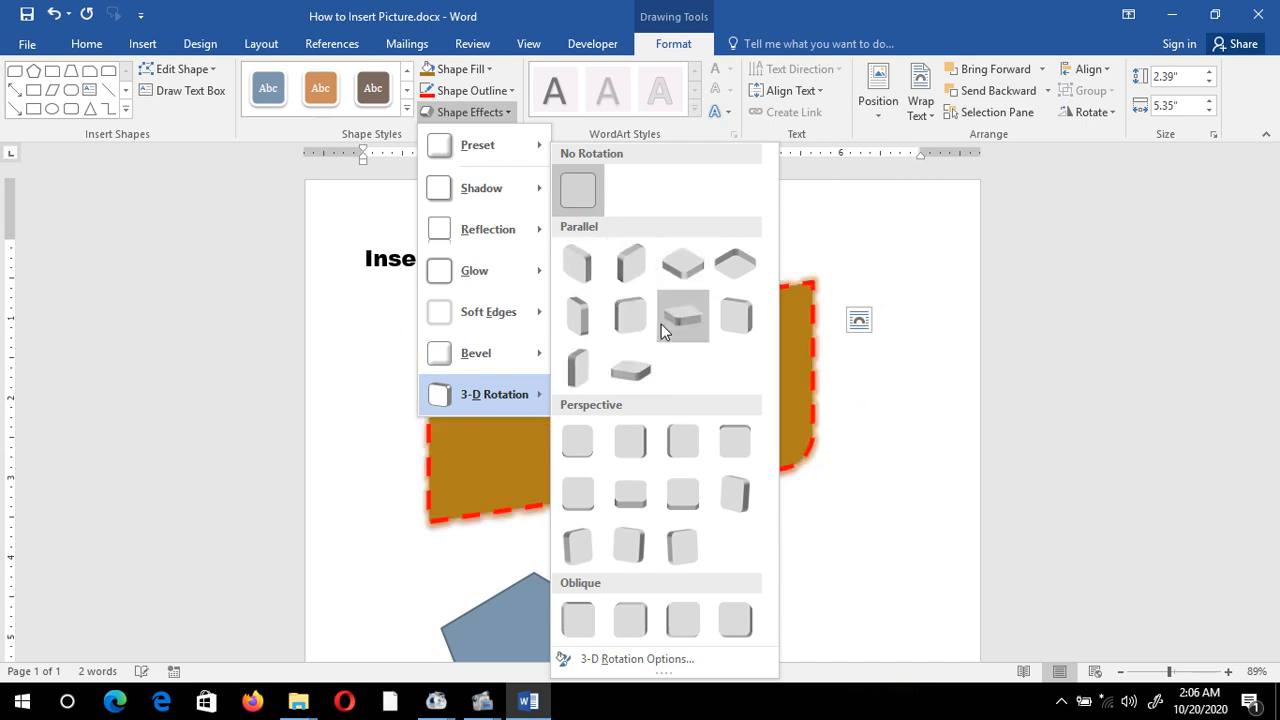
left_click(630, 318)
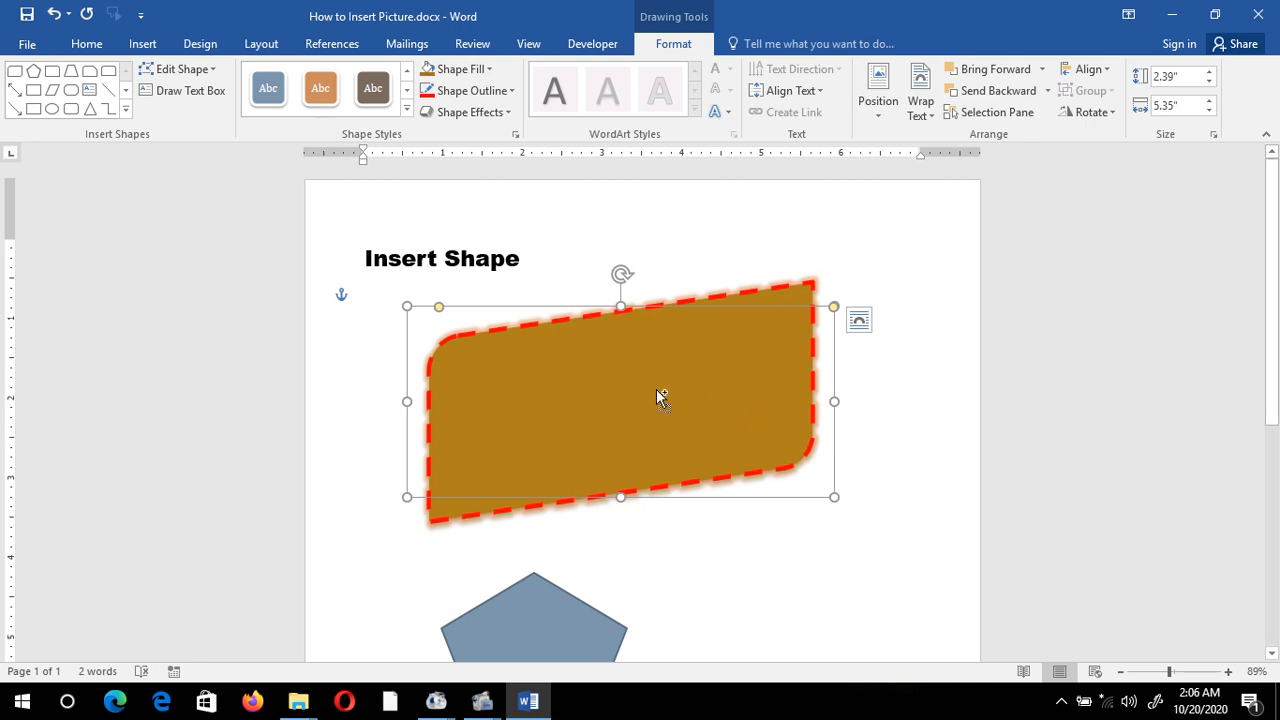
key("ctrl+z")
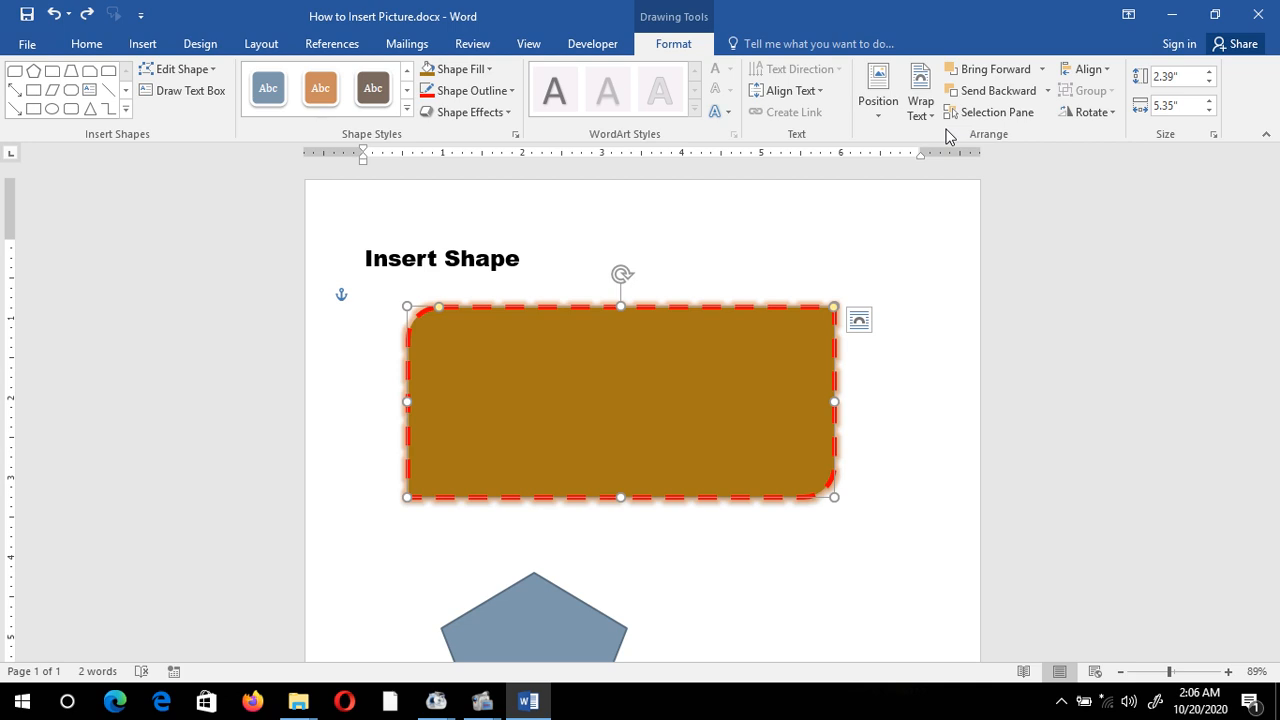
Enter the text "S.D College" inside the rectangle
type("s")
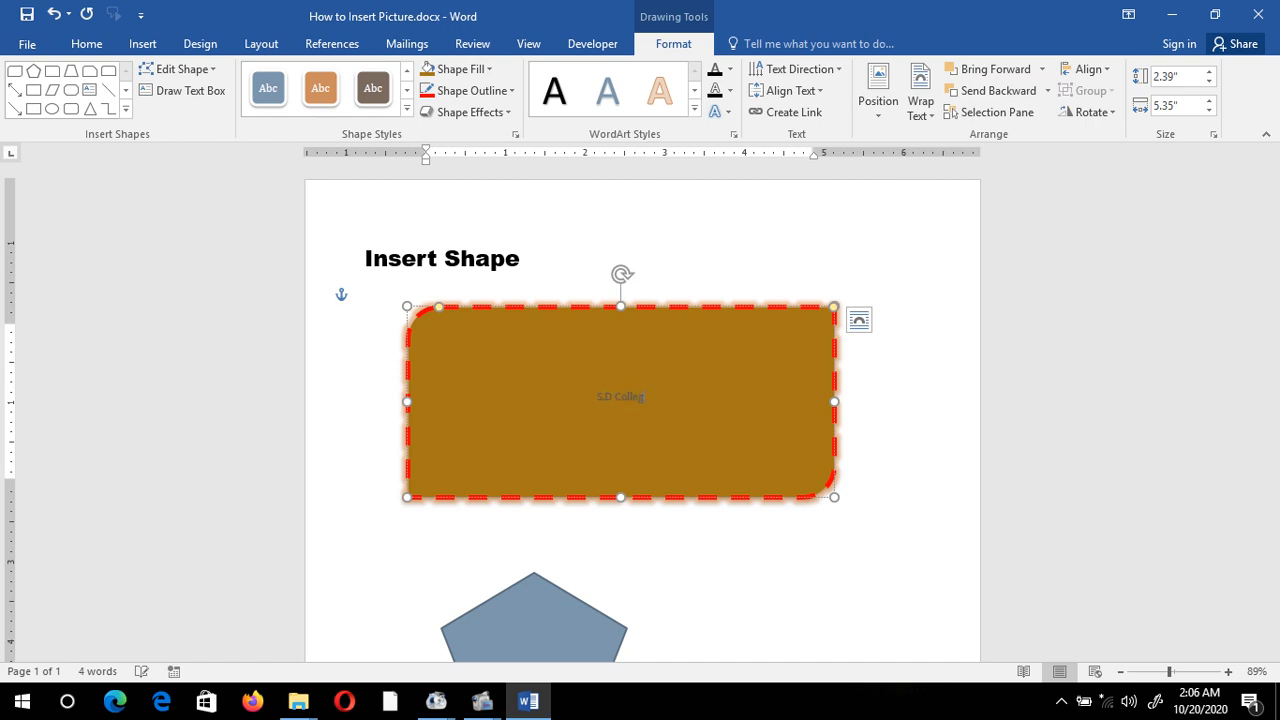
type(".D Colleg")
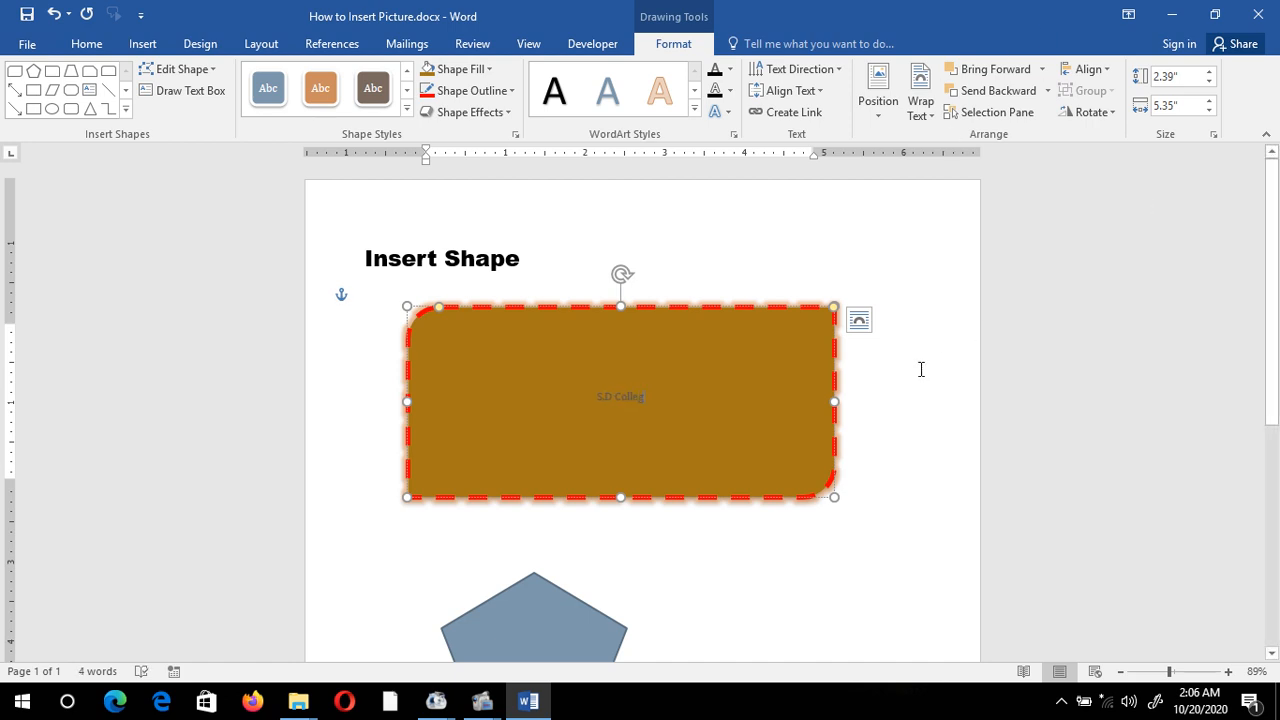
type("e")
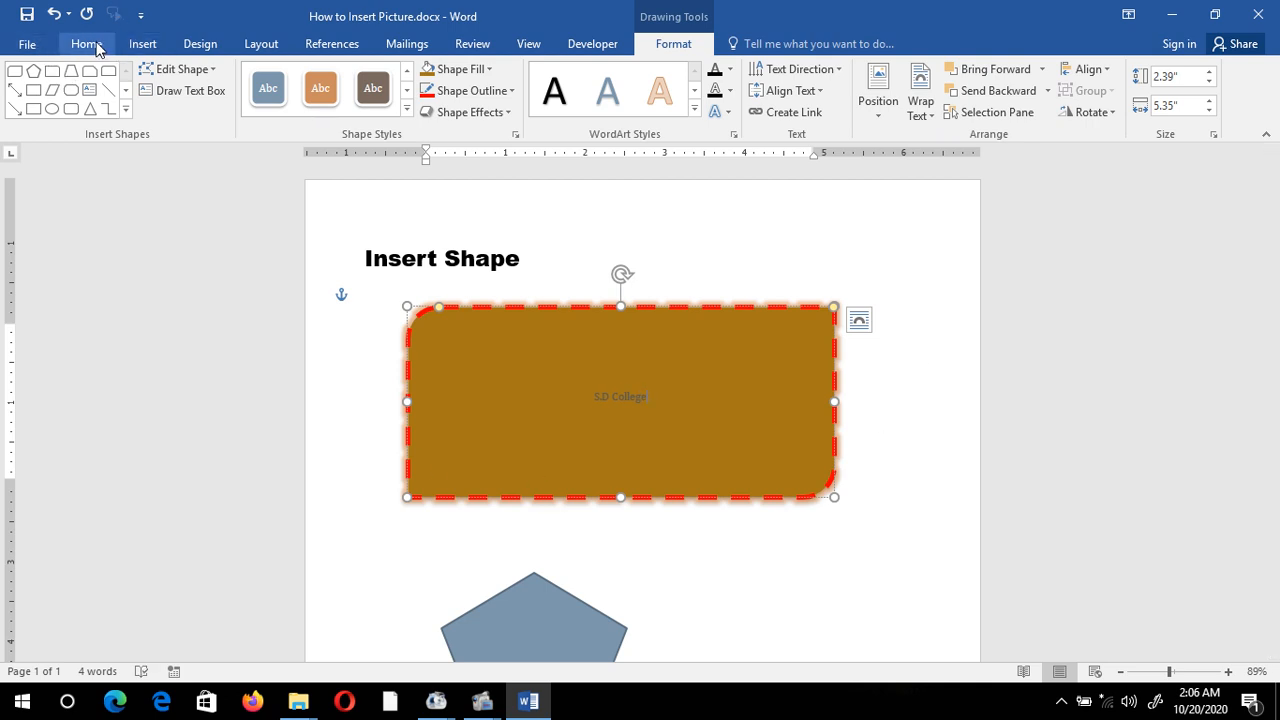
Set the font to Times New Roman and the size to 48 at the insertion point in the rectangle's text
left_click(86, 44)
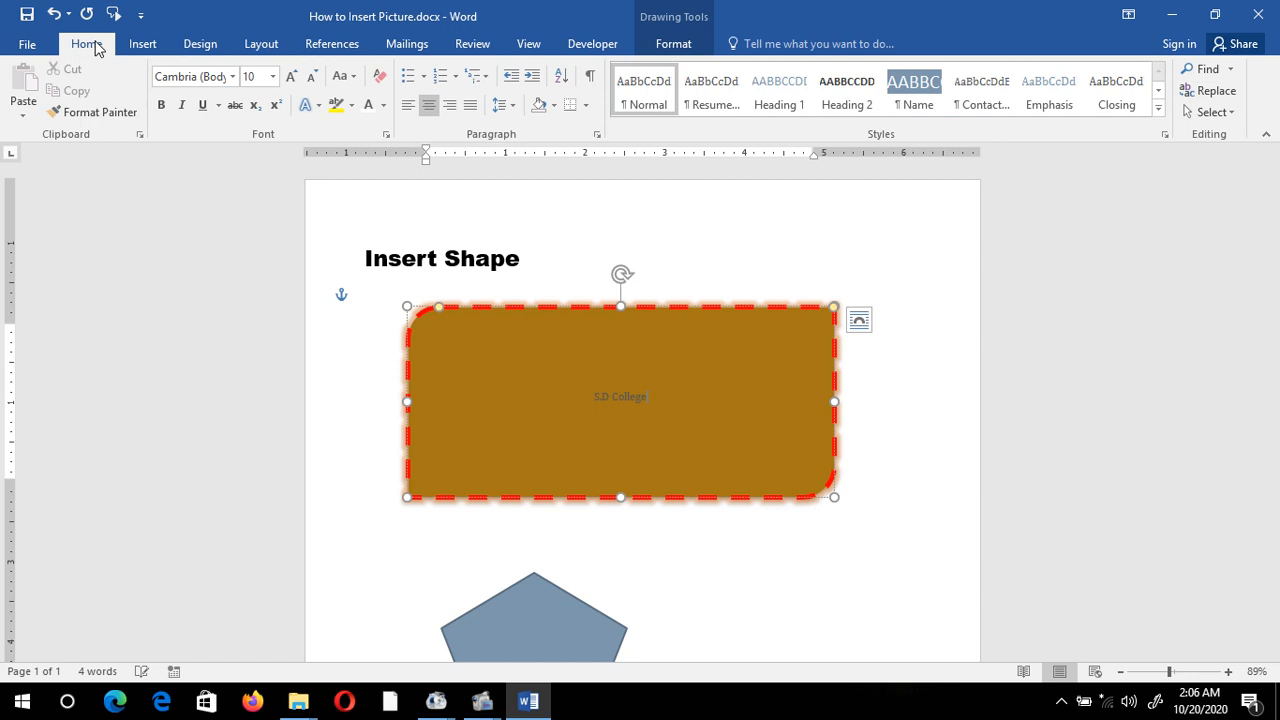
left_click(233, 77)
left_click(226, 213)
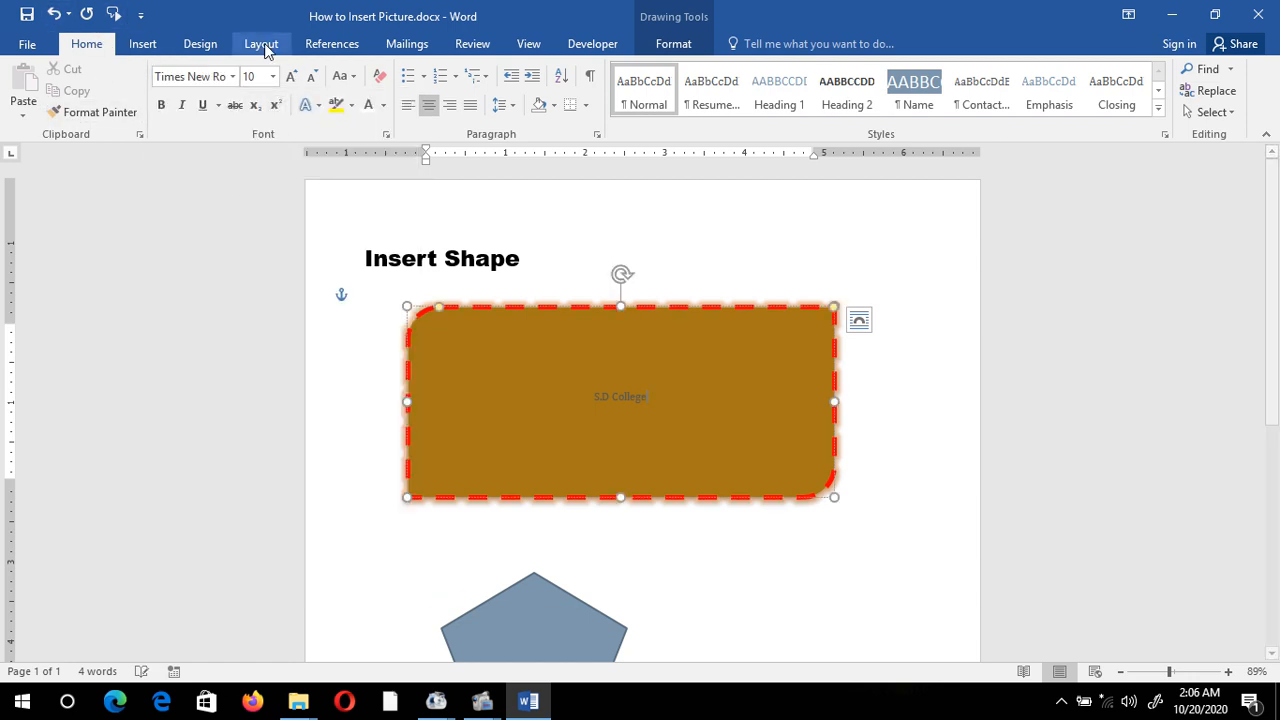
left_click(272, 76)
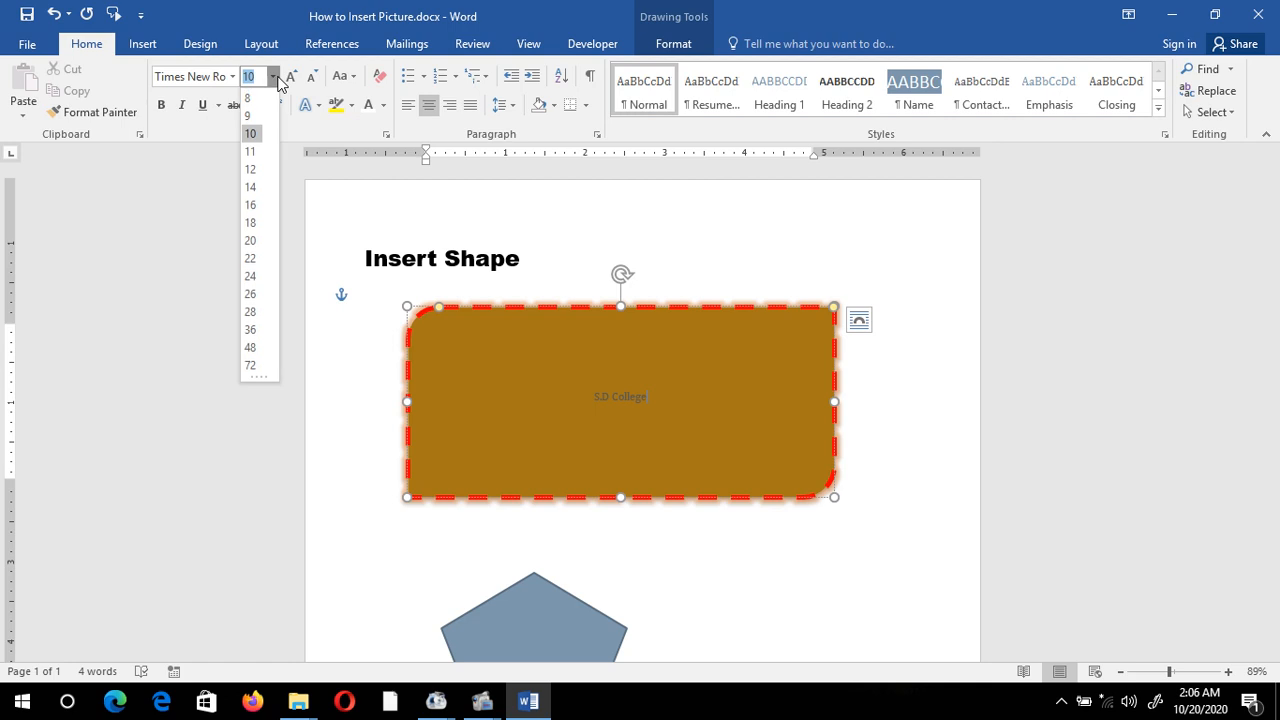
left_click(253, 347)
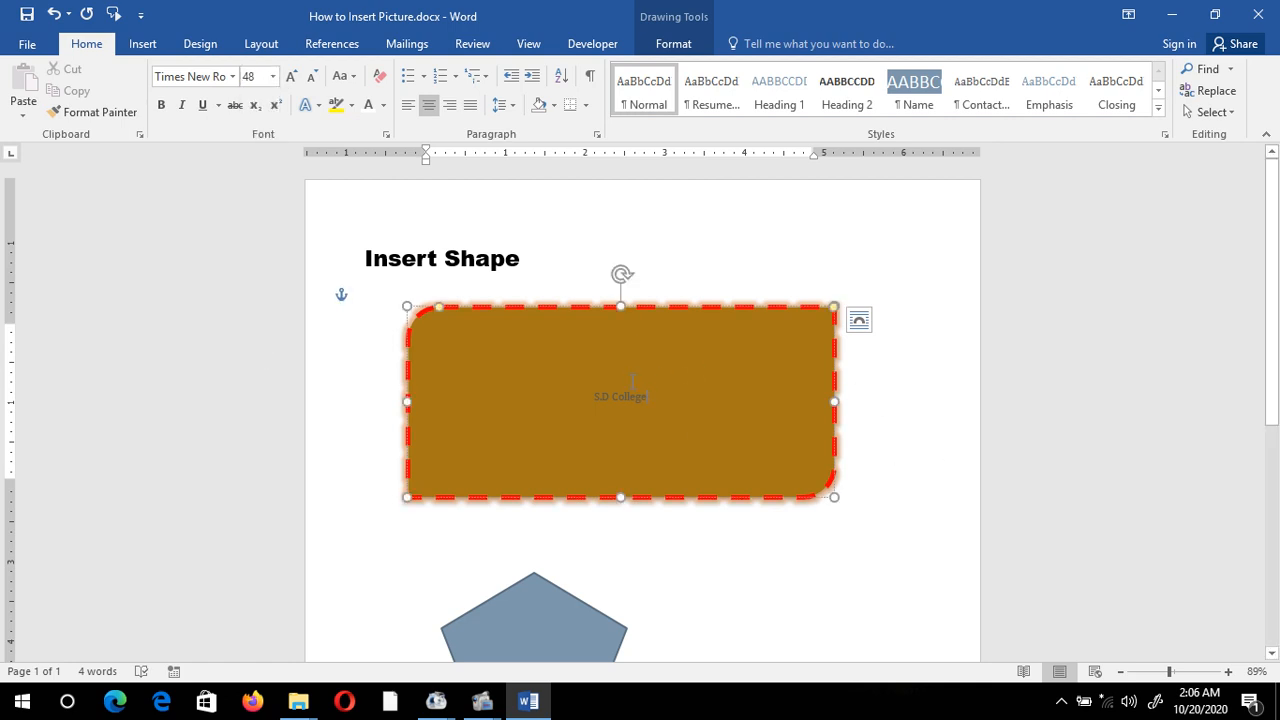
Format the entire "S.D College" text in the rectangle as Times New Roman, size 48, with a white font colour
key("ctrl+z")
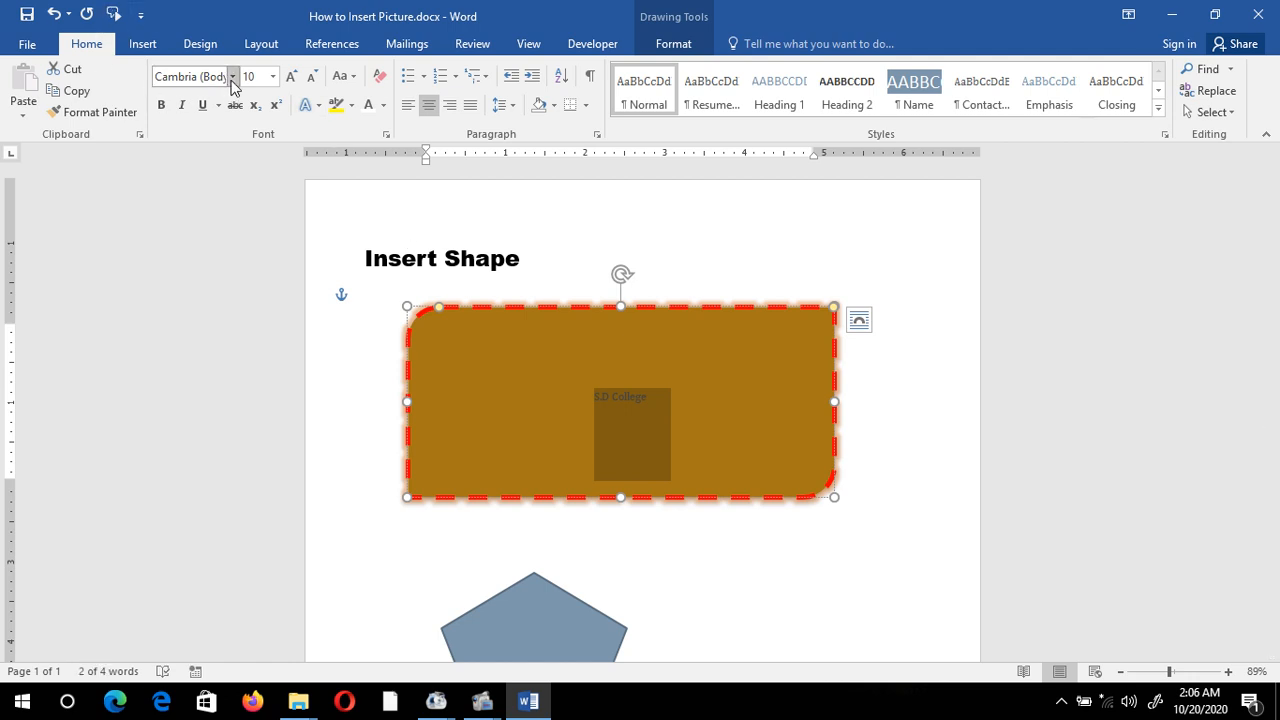
left_click(231, 76)
left_click(210, 180)
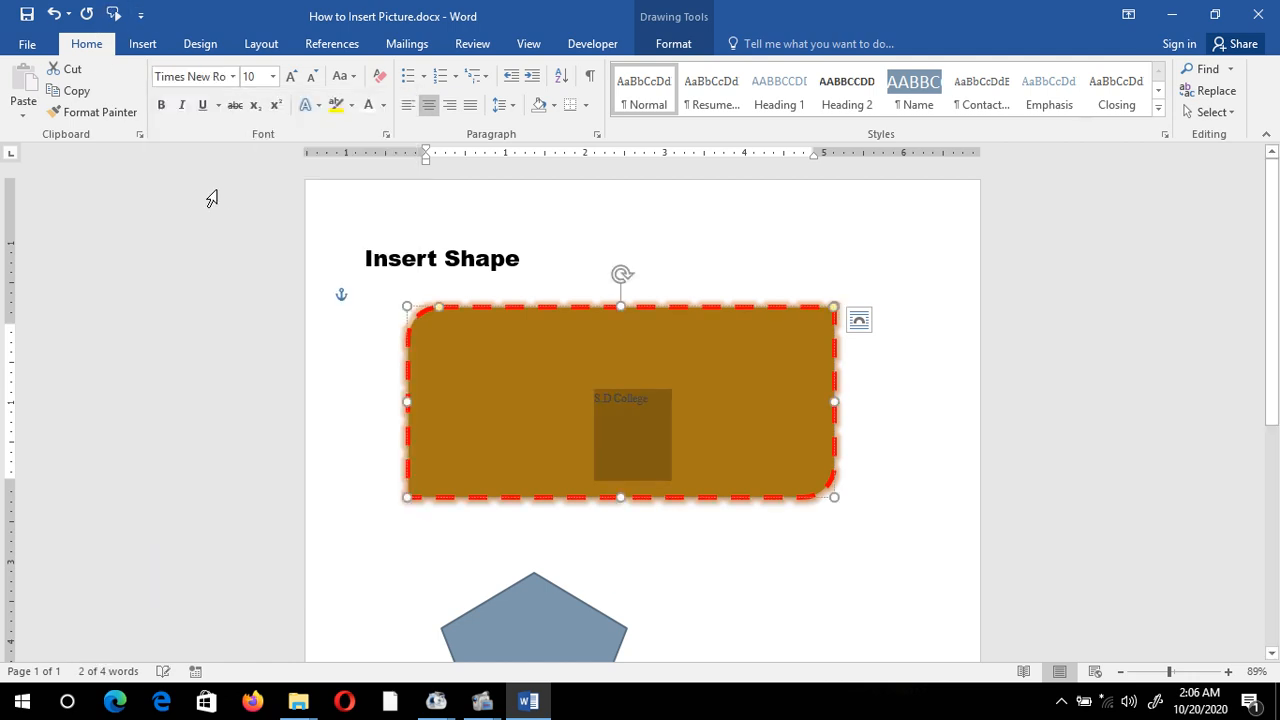
left_click(271, 77)
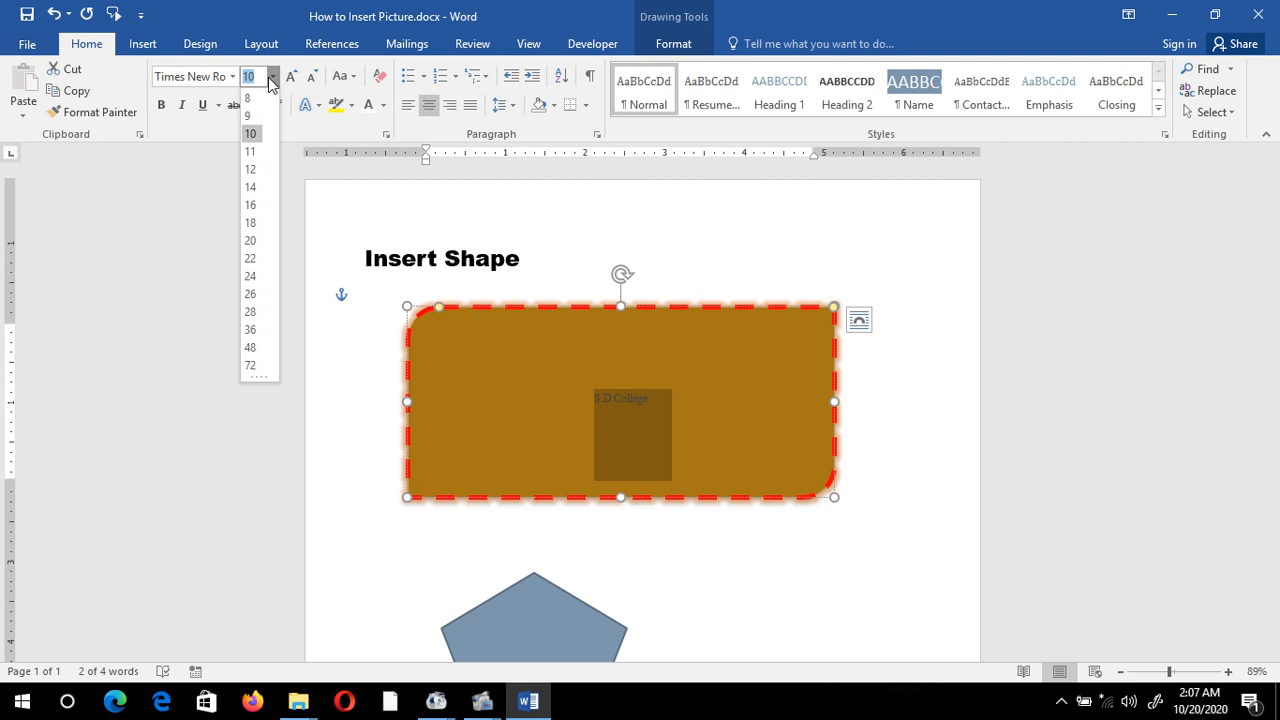
left_click(254, 345)
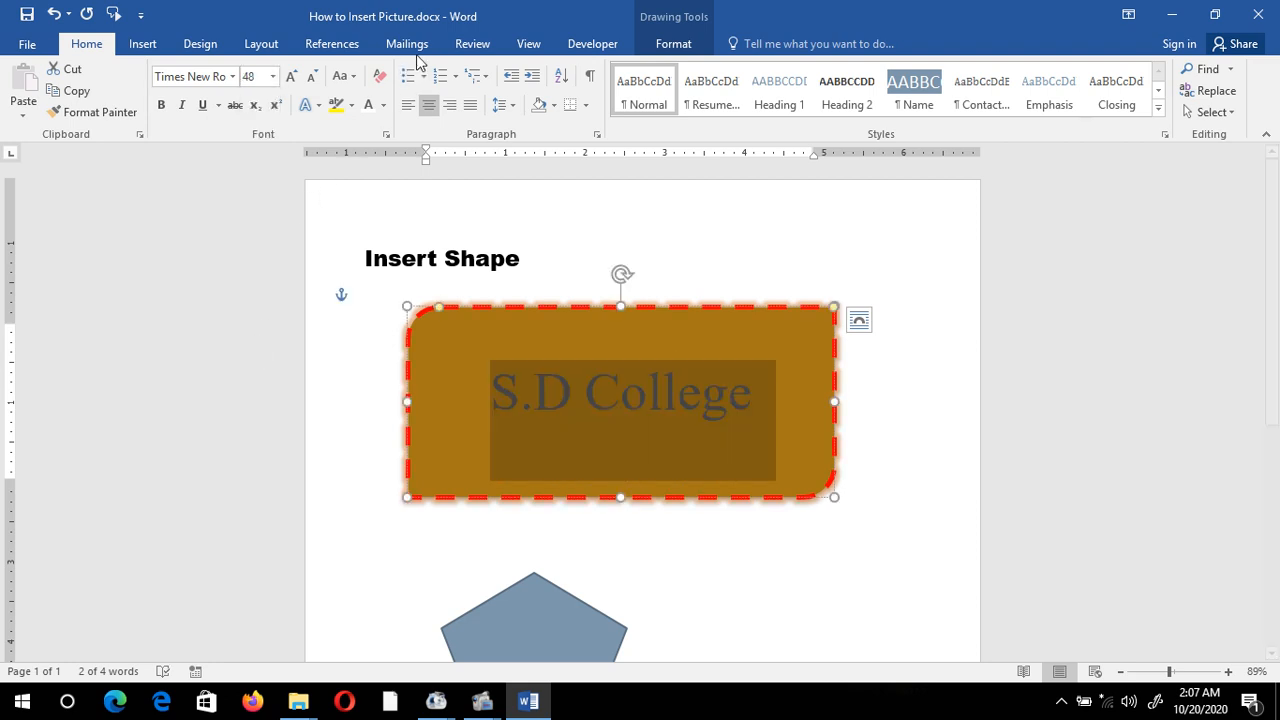
left_click(367, 107)
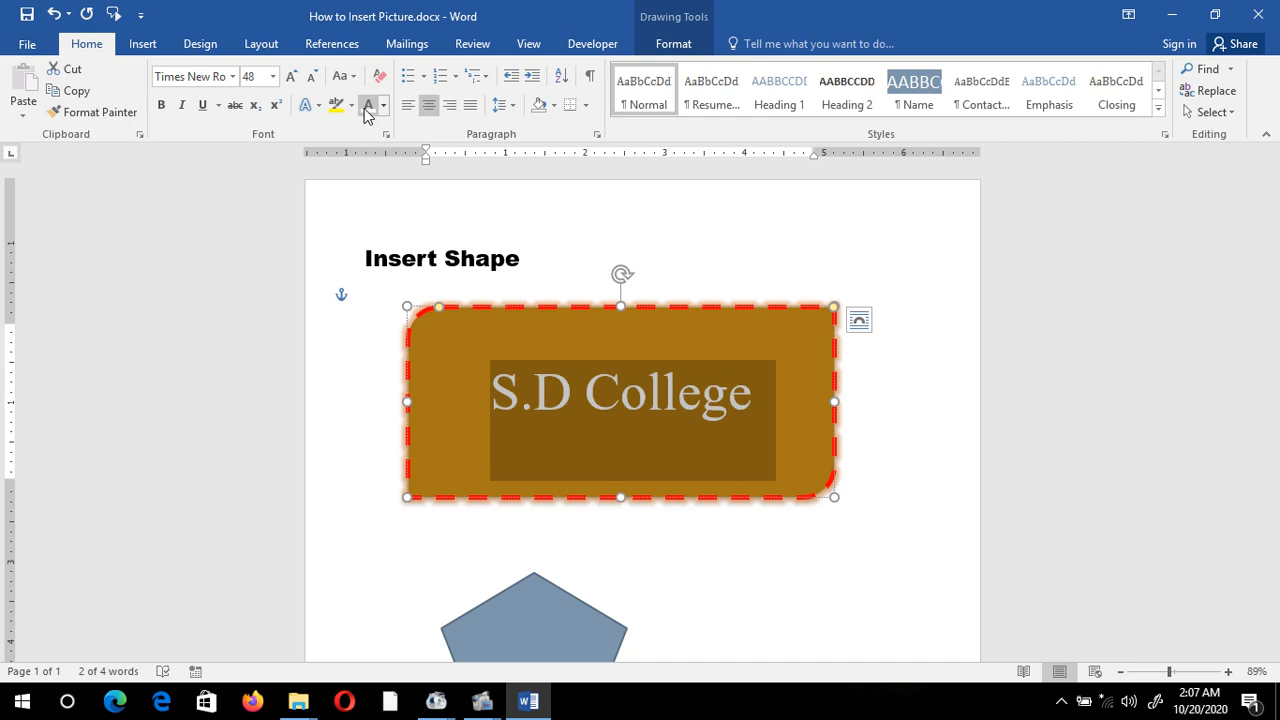
left_click(687, 553)
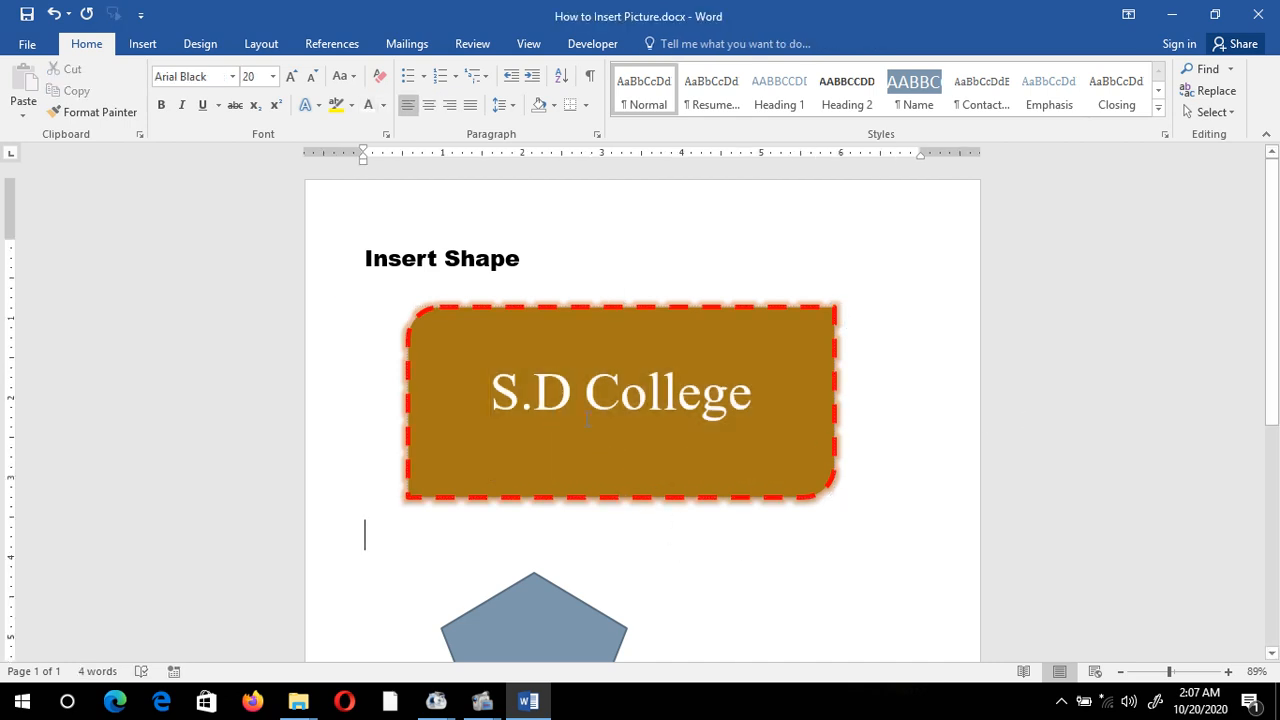
left_click(570, 357)
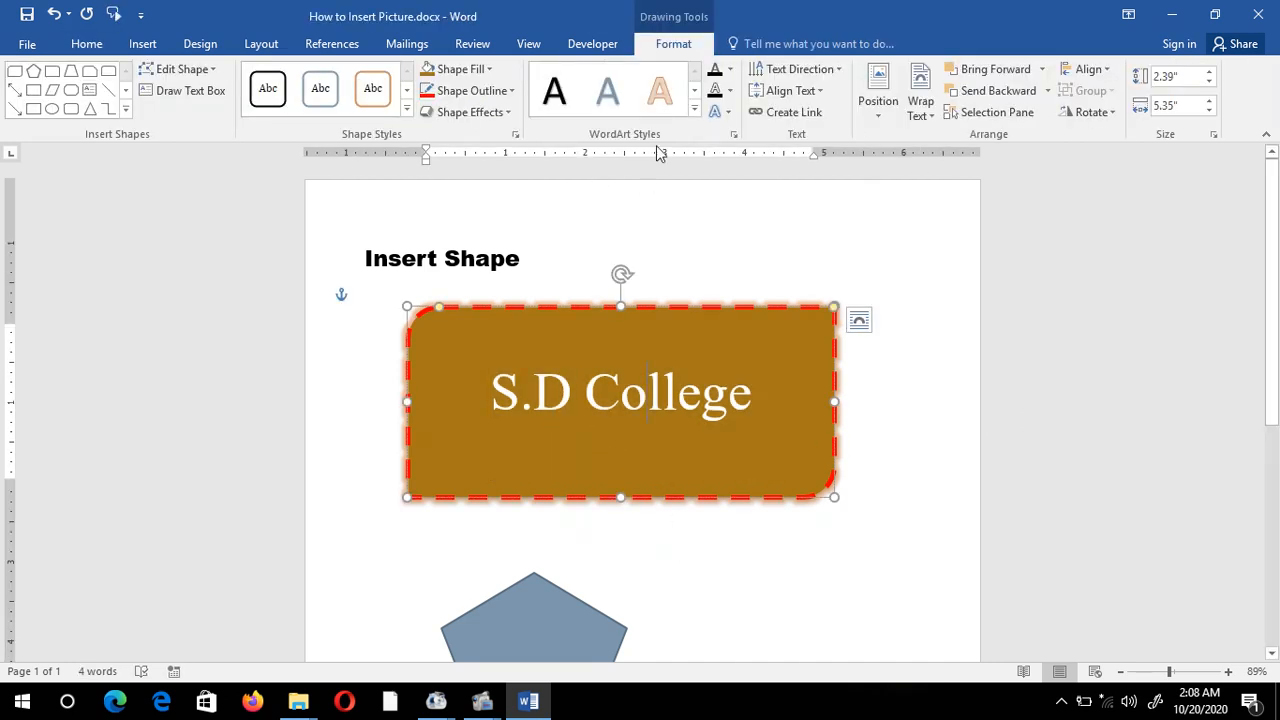
left_click(697, 112)
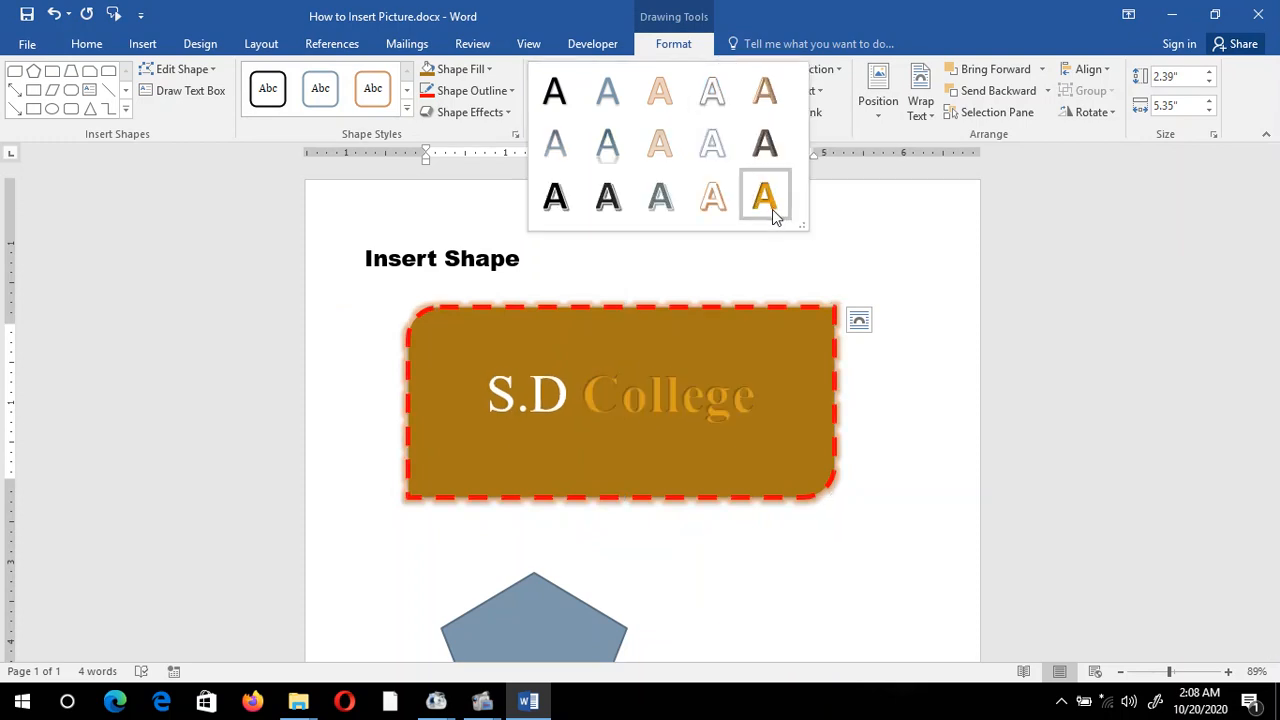
left_click(664, 358)
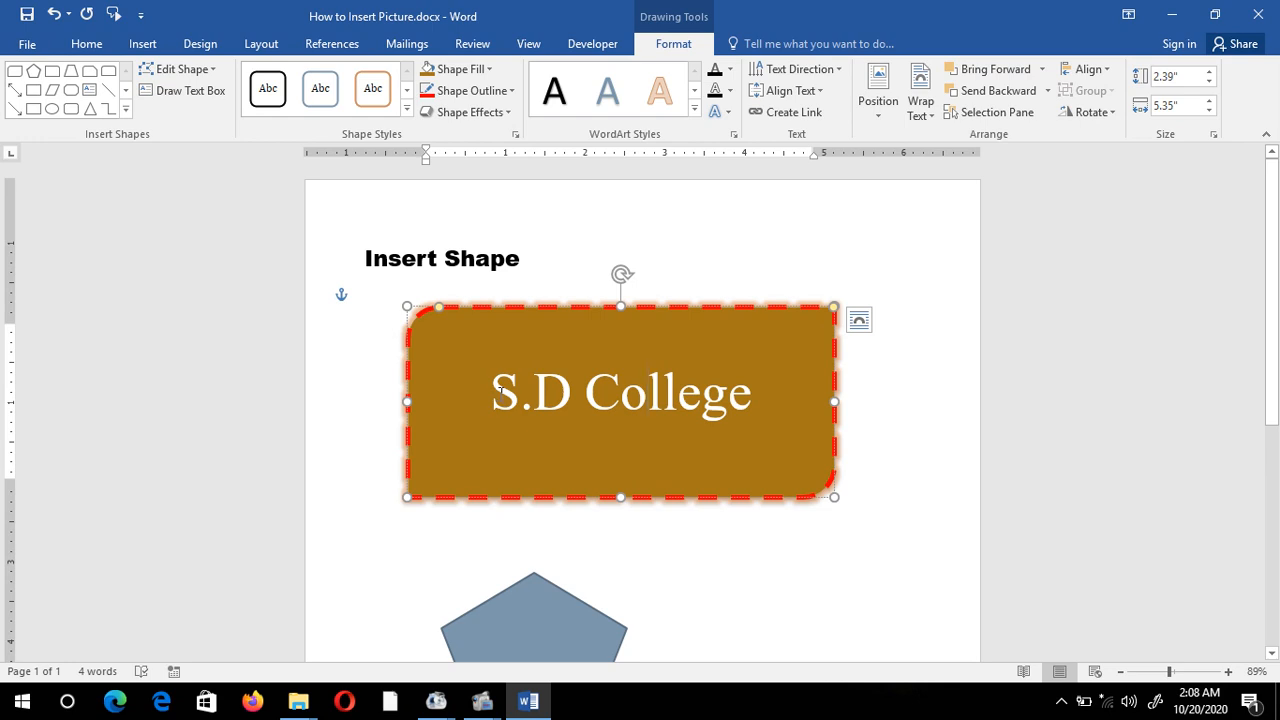
Apply the white-filled, orange-outlined WordArt style with a hard shadow from the third row to the whole "S.D College" text
left_click_drag(500, 390, 751, 402)
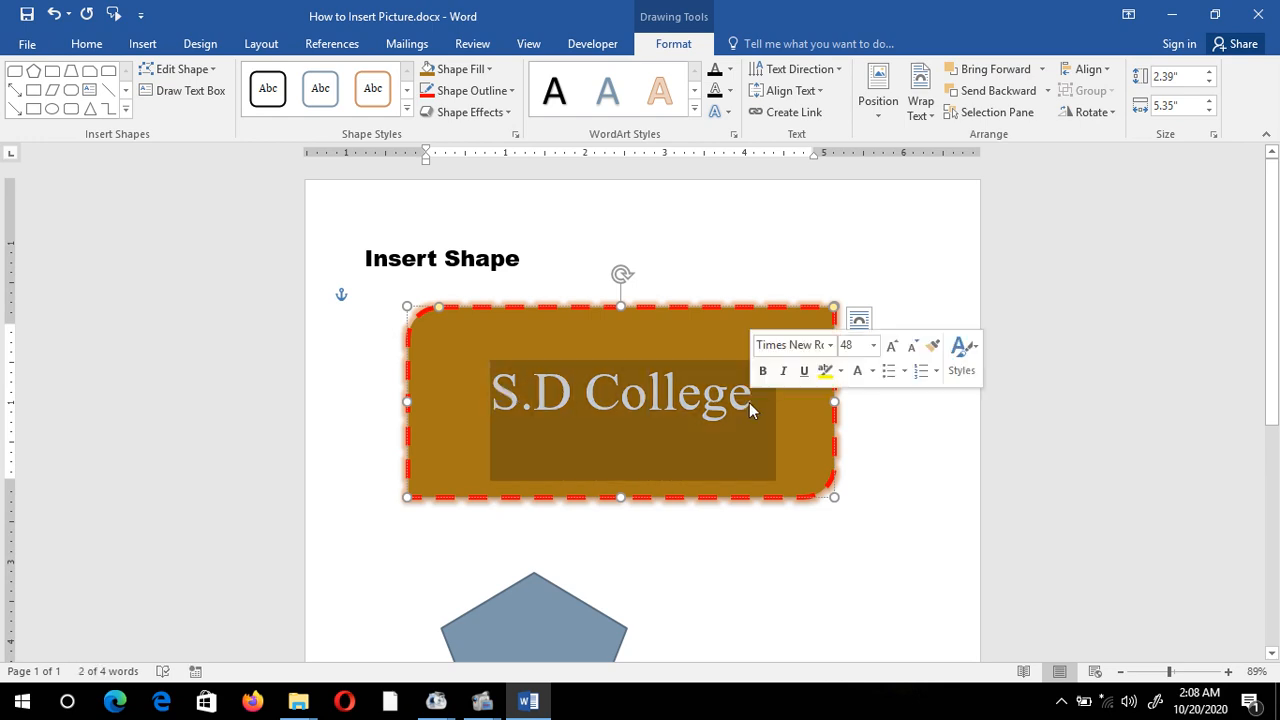
left_click(695, 112)
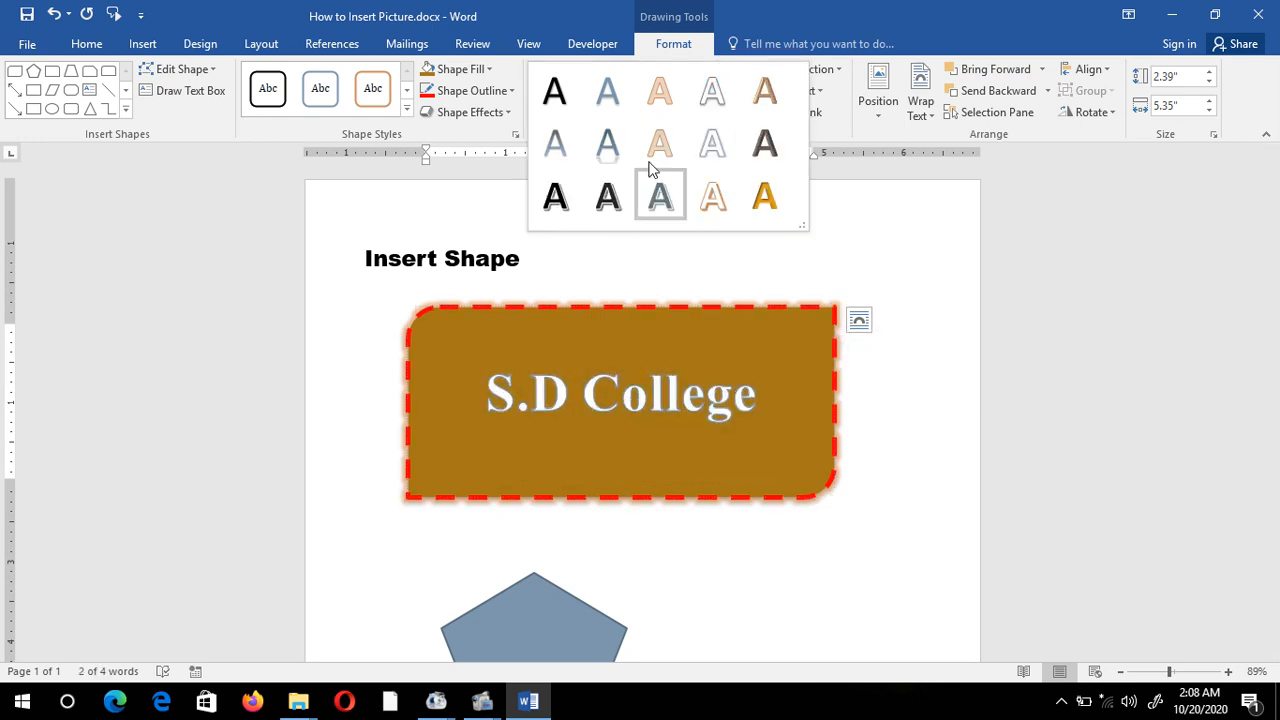
left_click(731, 199)
left_click(709, 357)
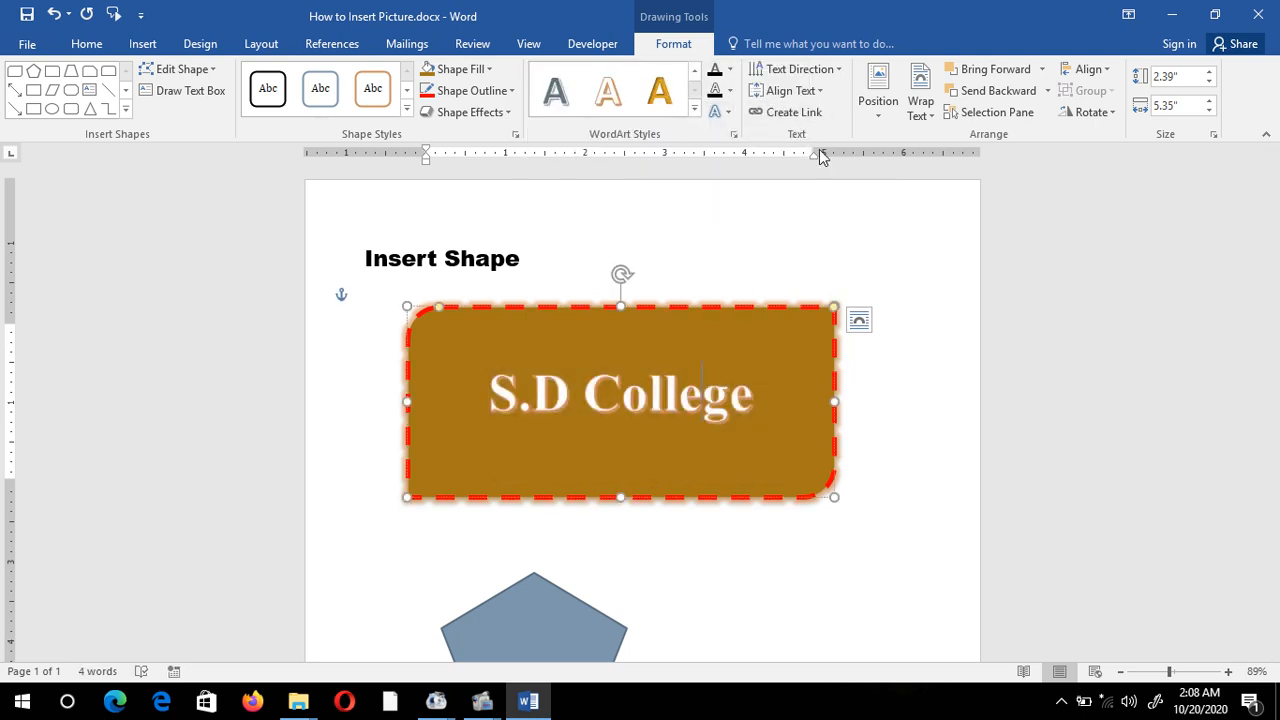
Try the rectangle in the bottom-left position and place it at the top center of the page with square text wrapping
left_click(692, 294)
left_click(685, 303)
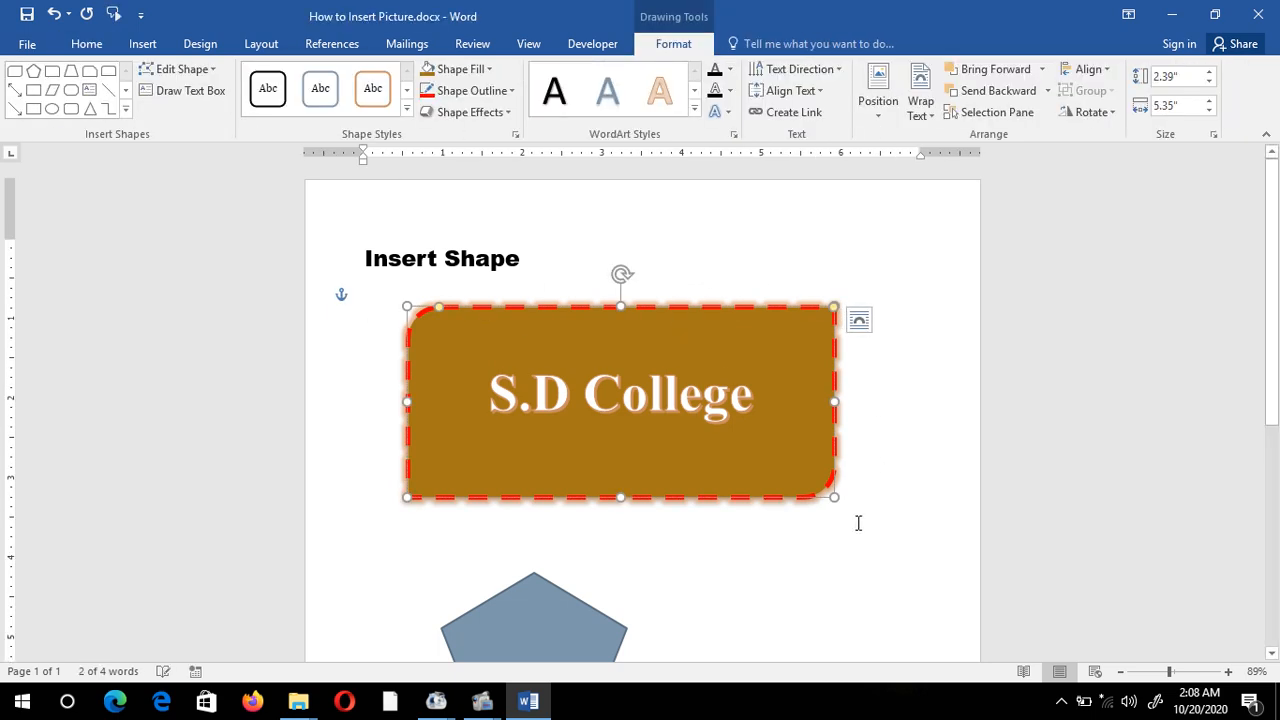
left_click(781, 498)
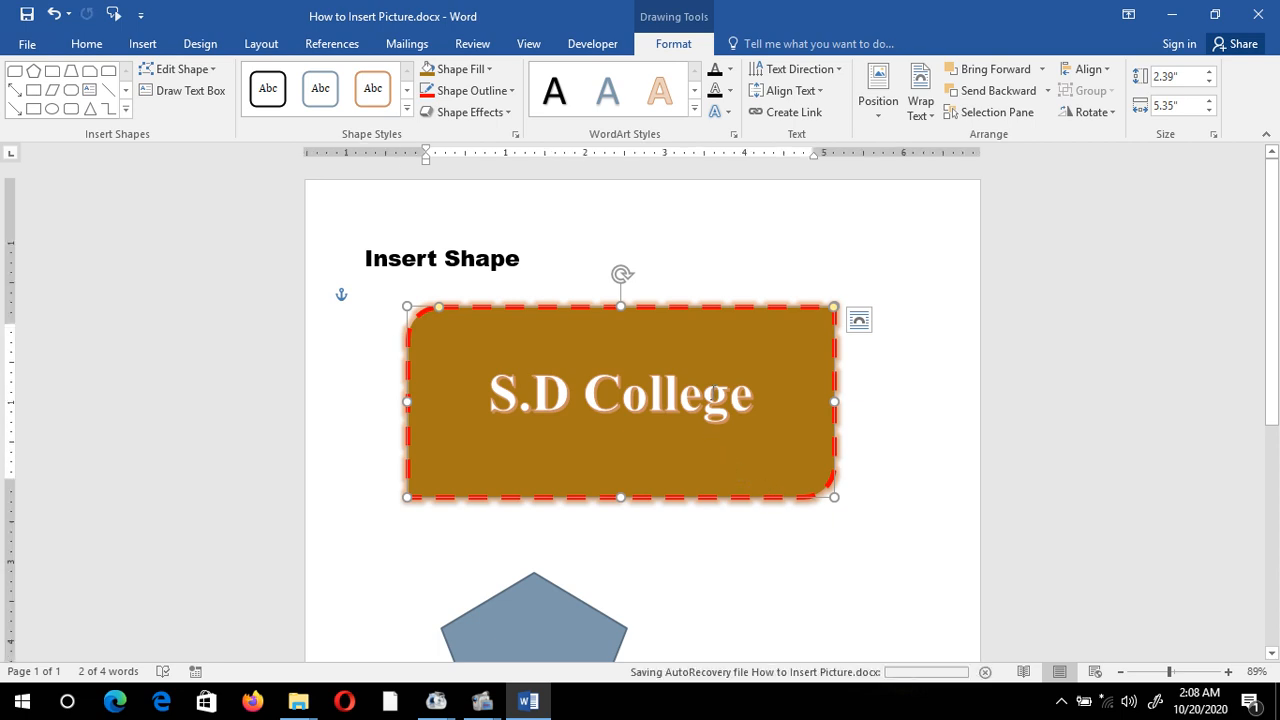
left_click(880, 105)
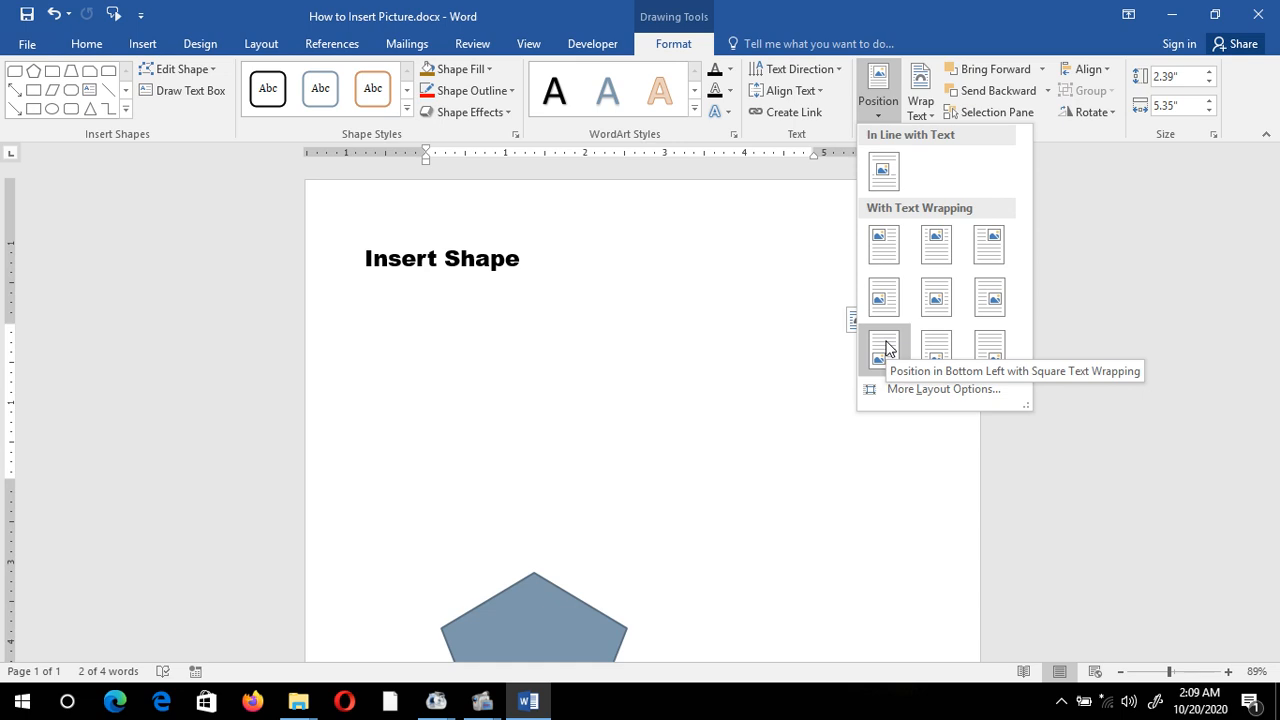
left_click(886, 347)
scroll(848, 375, "down", 5)
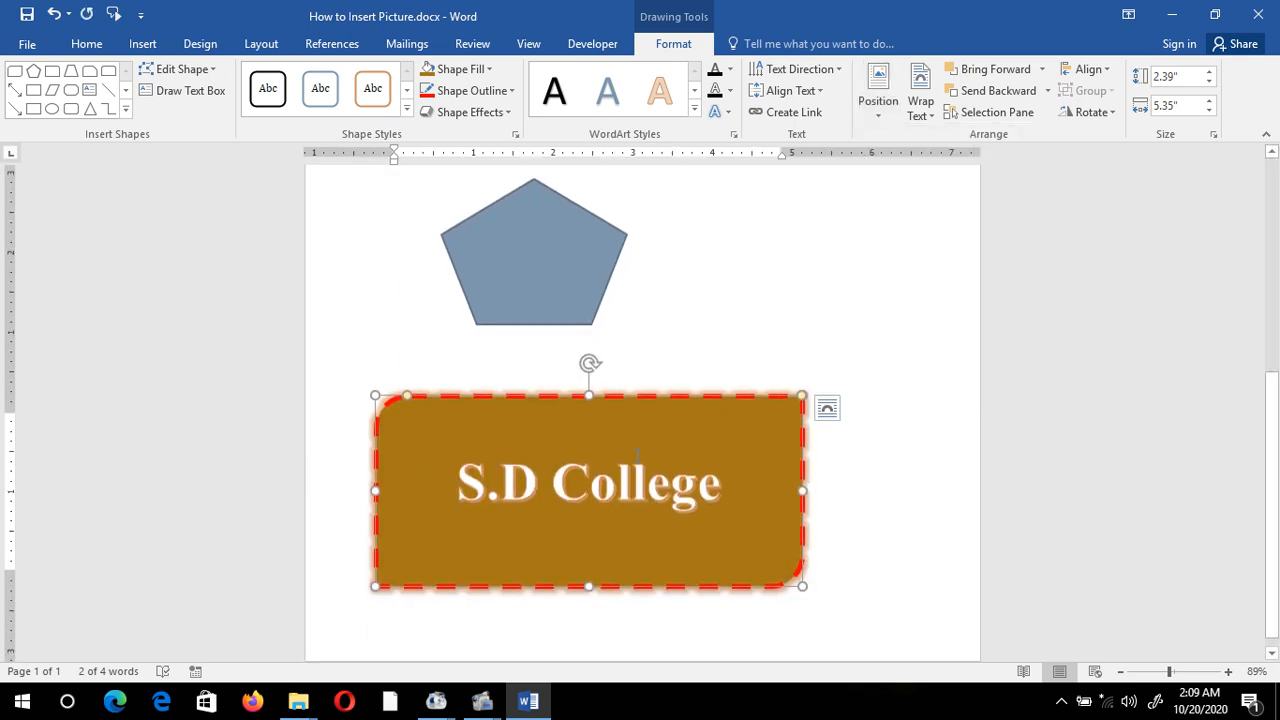
scroll(1268, 553, "up", 5)
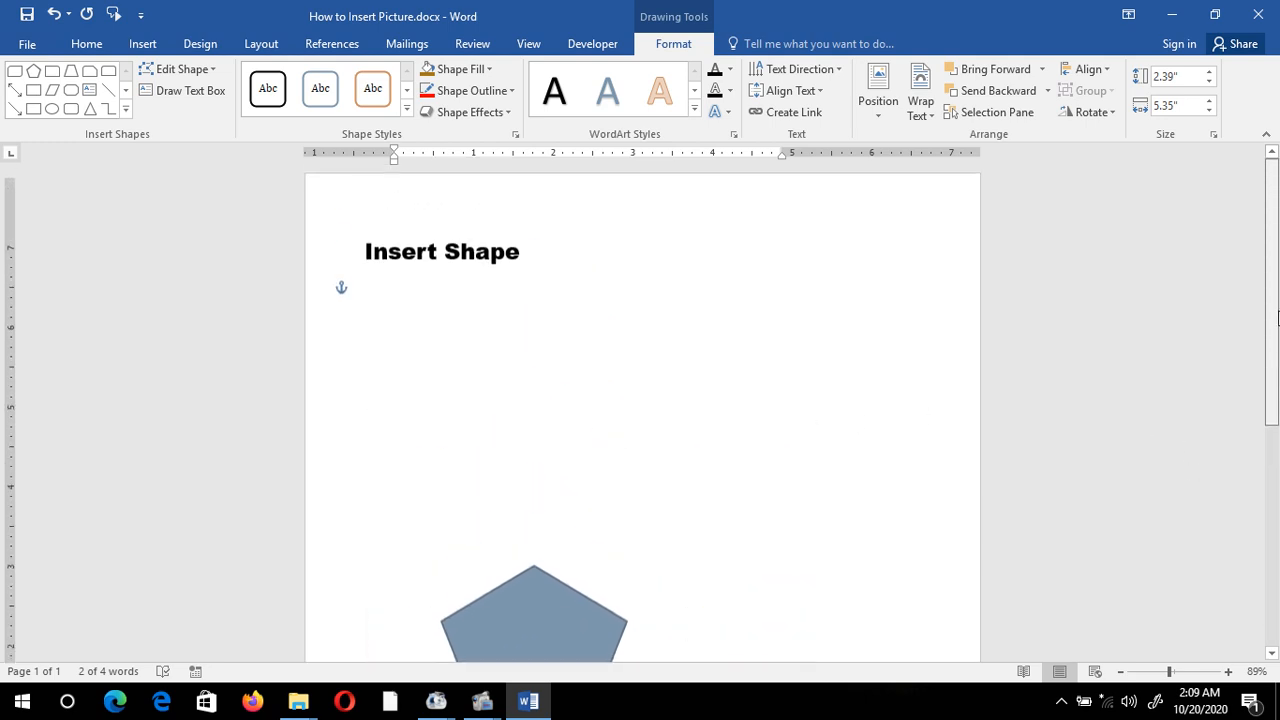
left_click(880, 100)
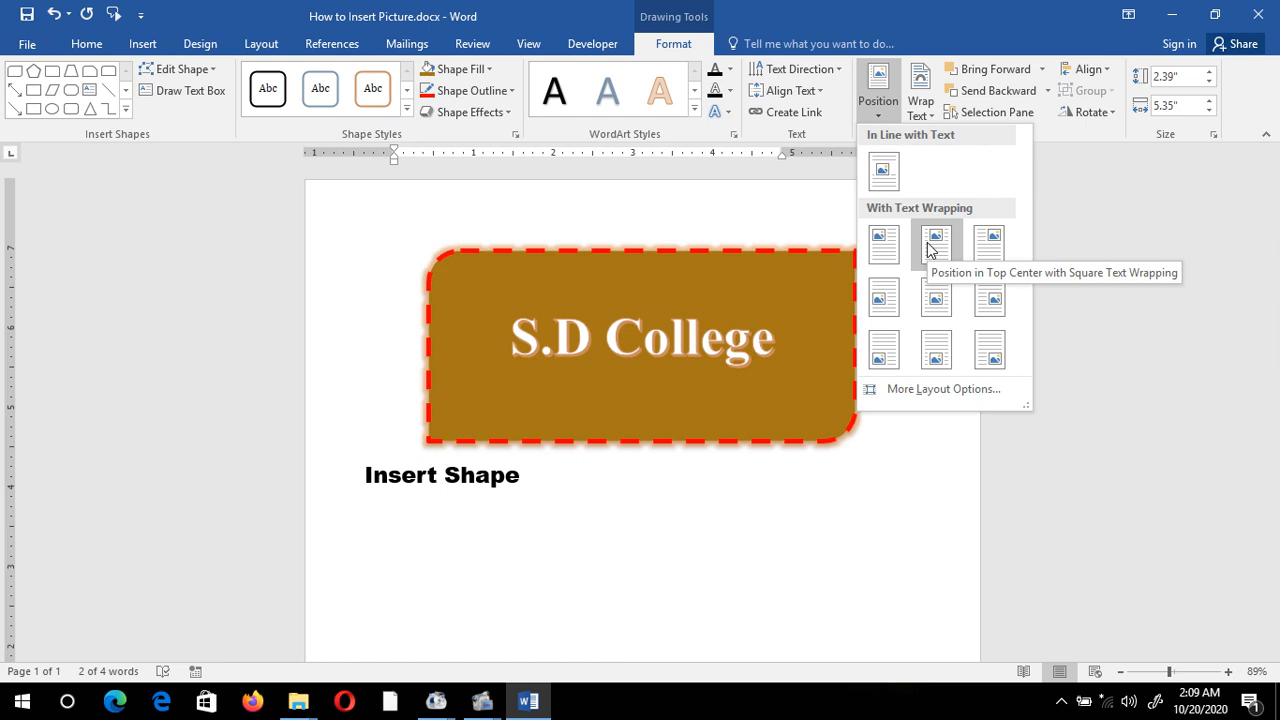
left_click(929, 249)
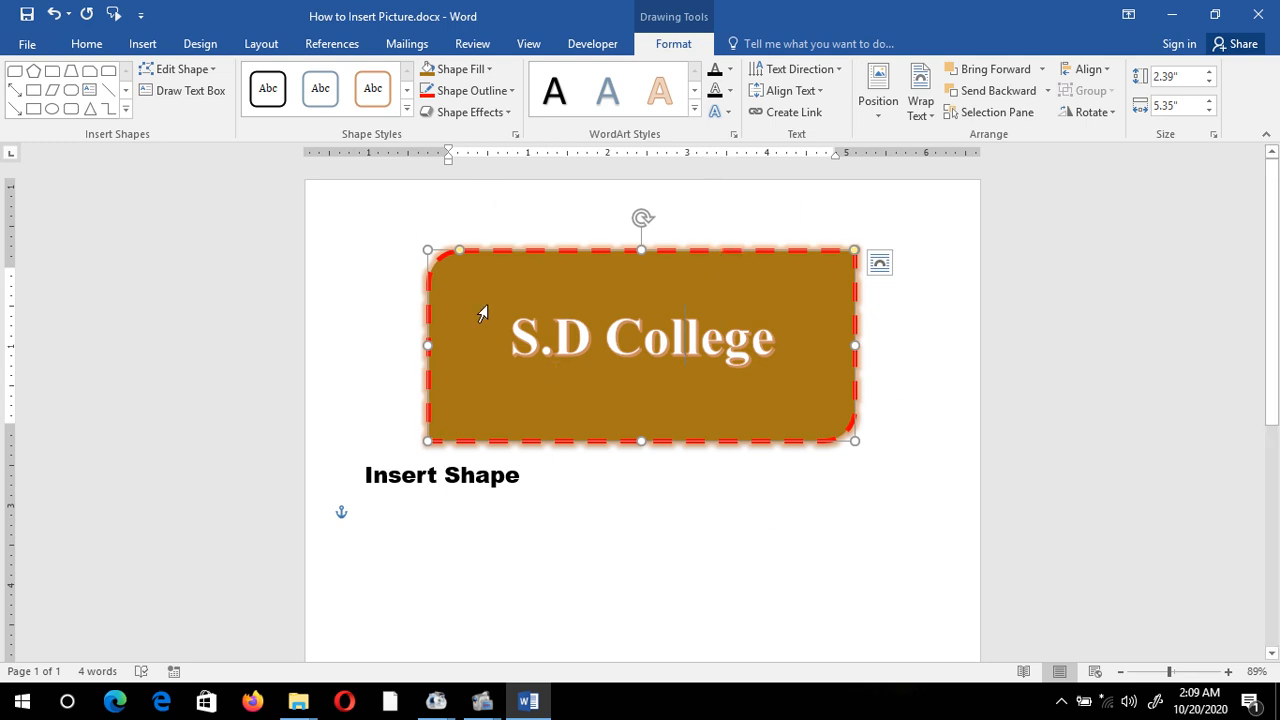
Generate sample paragraphs below the "Insert Shape" heading with the formula =rand(4,4)
left_click(570, 564)
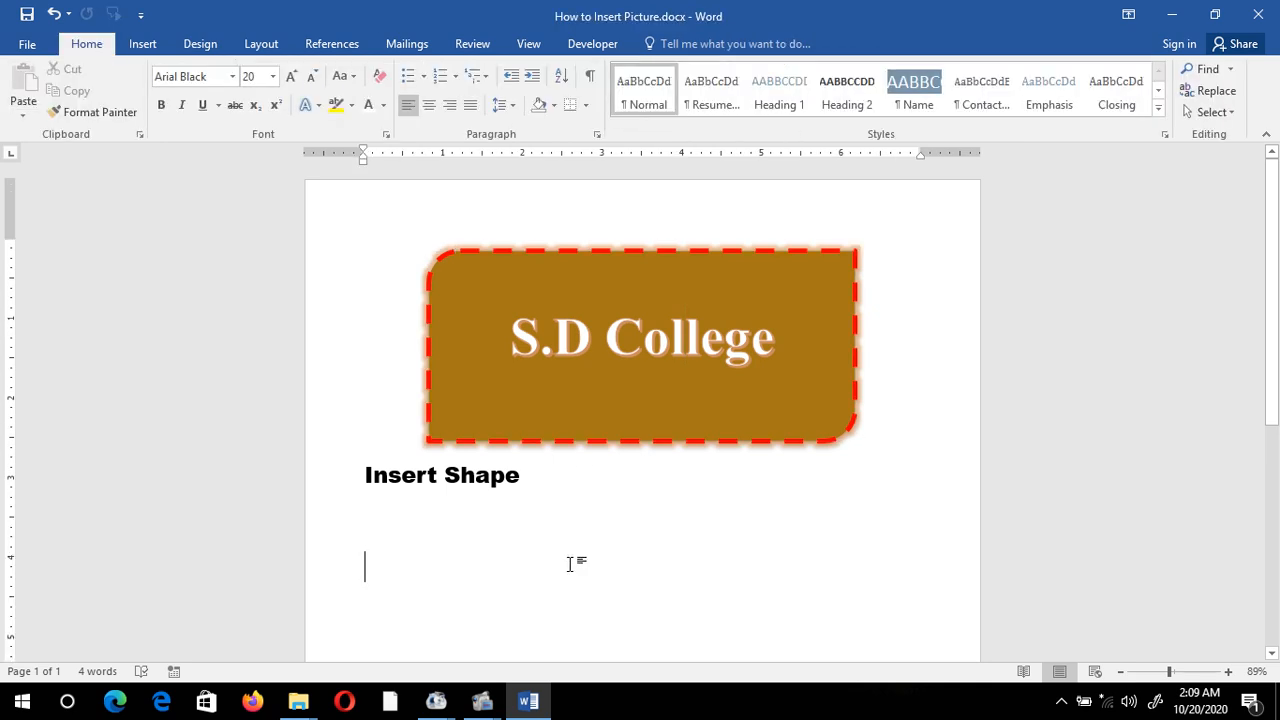
type("=r")
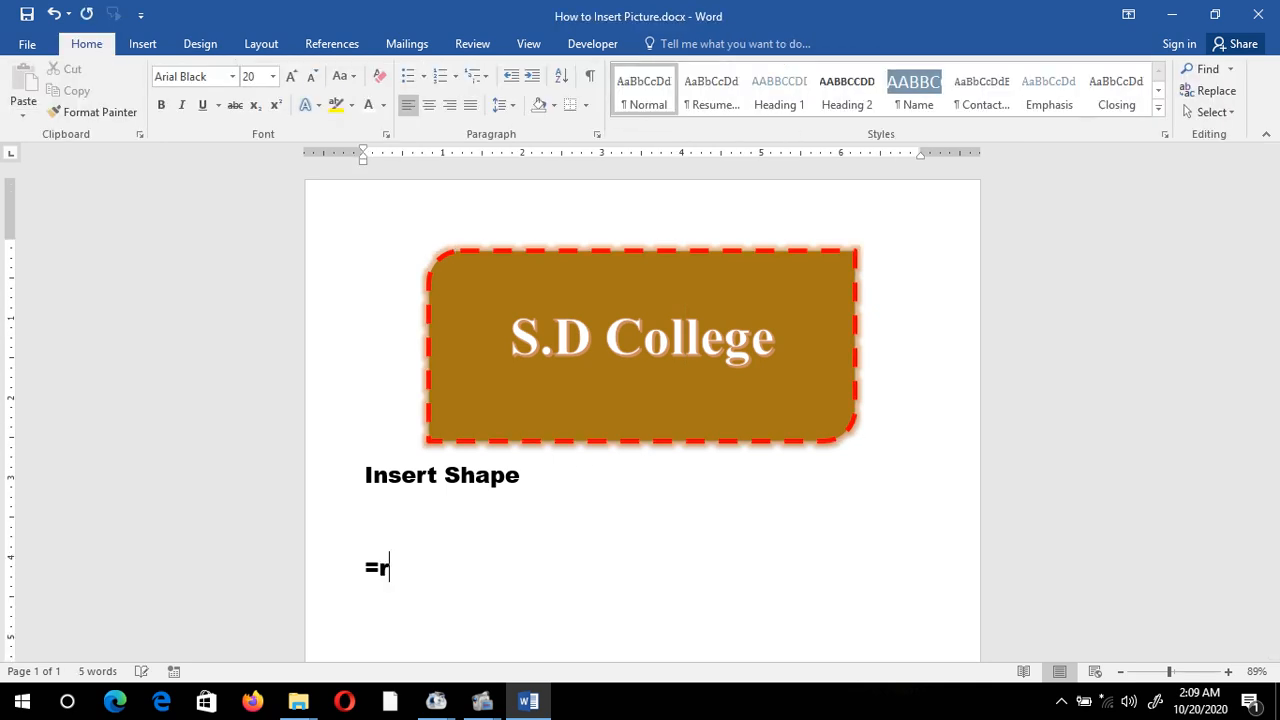
type("and(4")
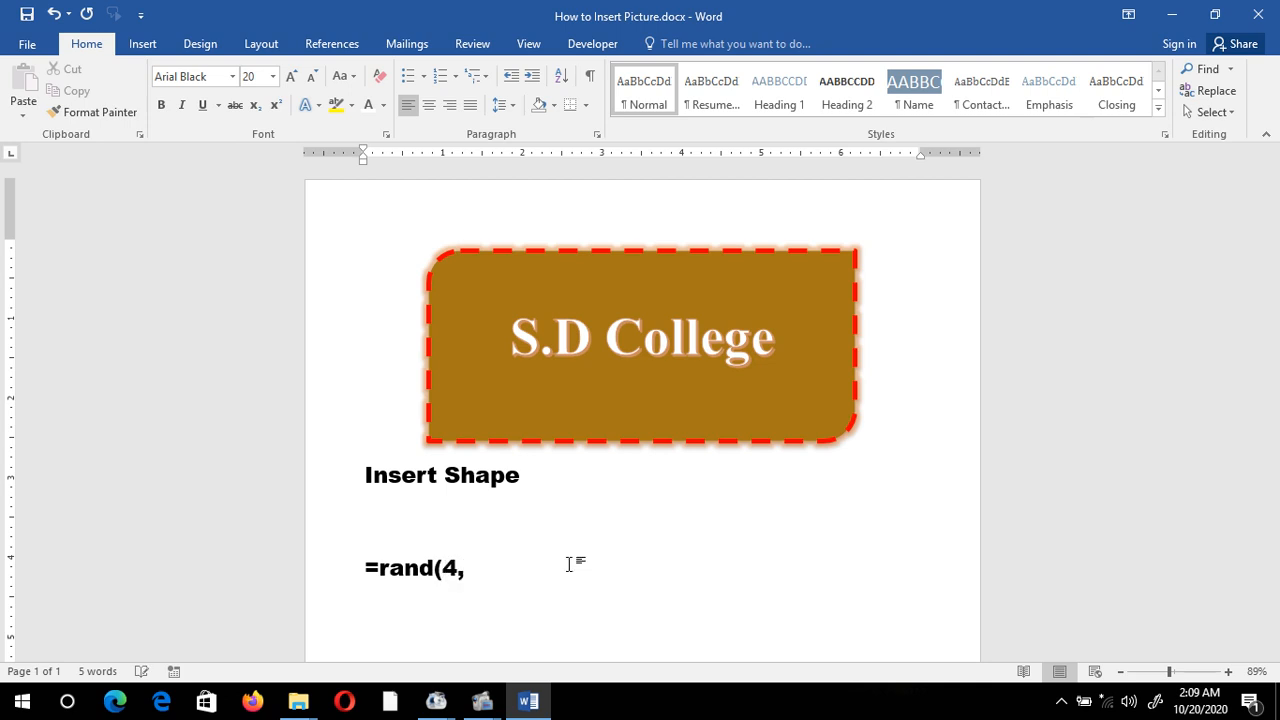
type(",4)")
key("Return")
Change the "S.D College" rectangle into a 7-point star
left_click_drag(1271, 443, 1266, 149)
left_click(612, 268)
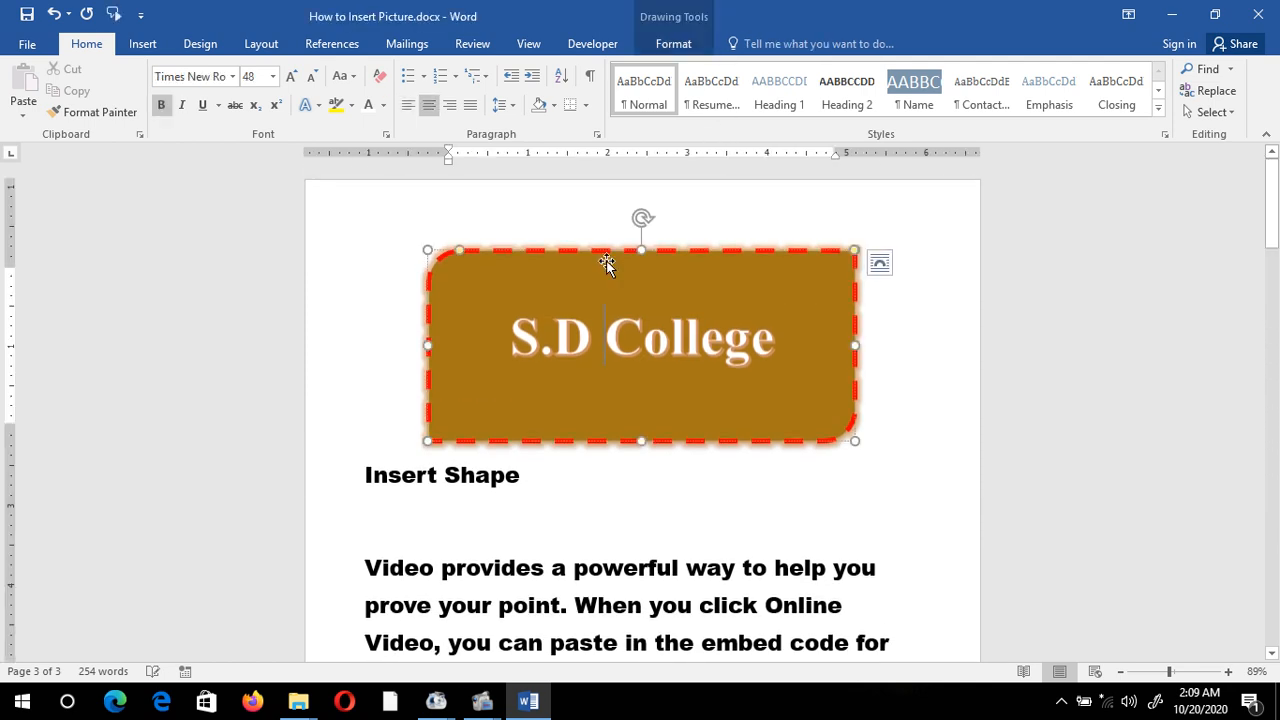
left_click(596, 251)
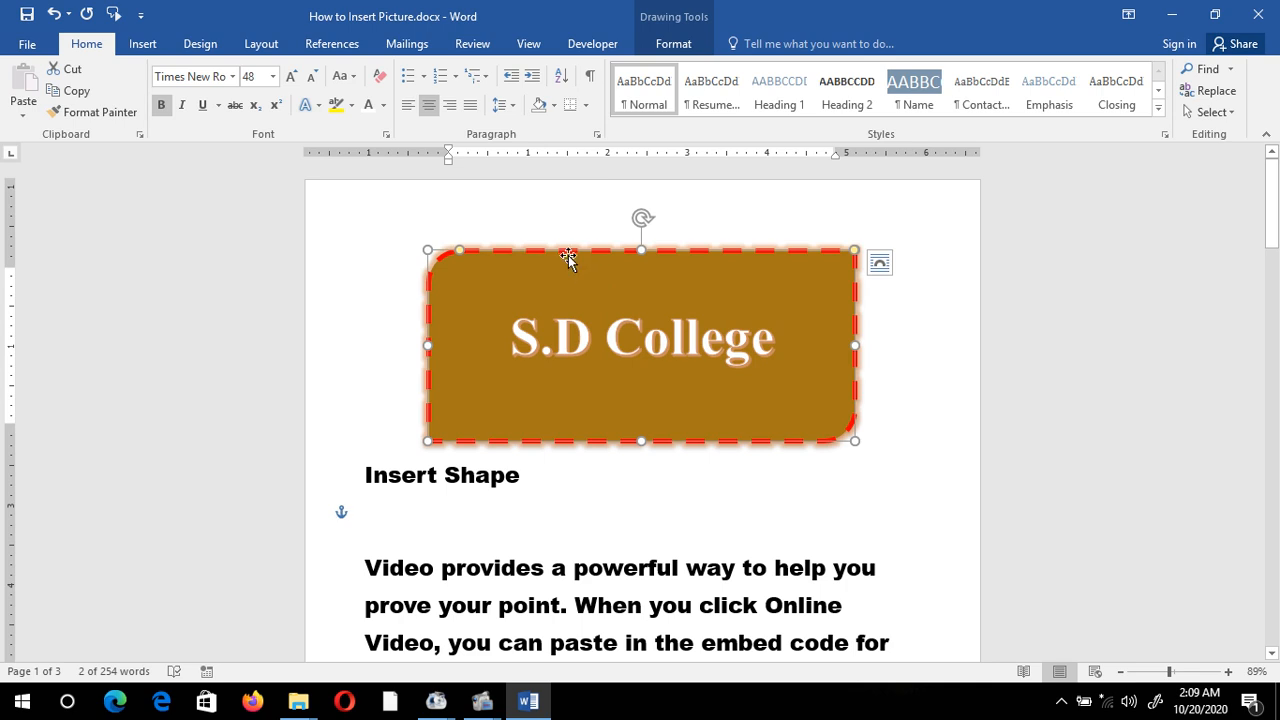
double_click(568, 255)
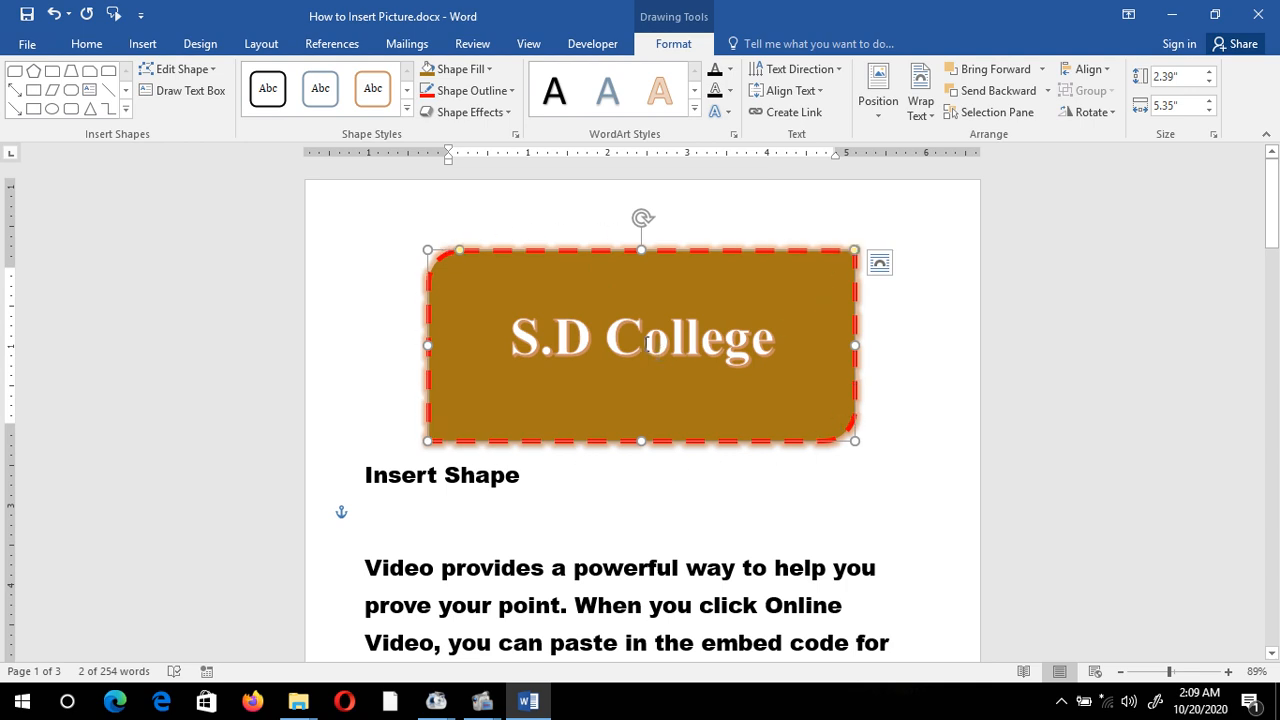
left_click(193, 74)
mouse_move(196, 95)
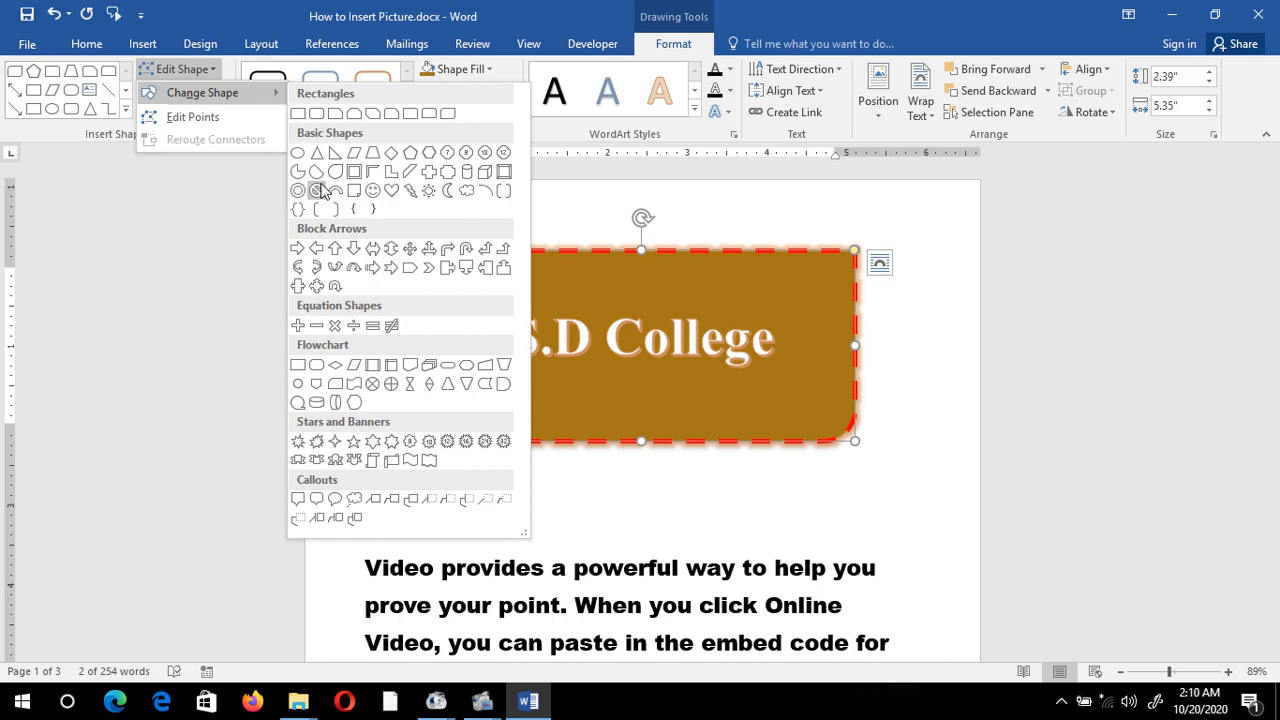
left_click(393, 442)
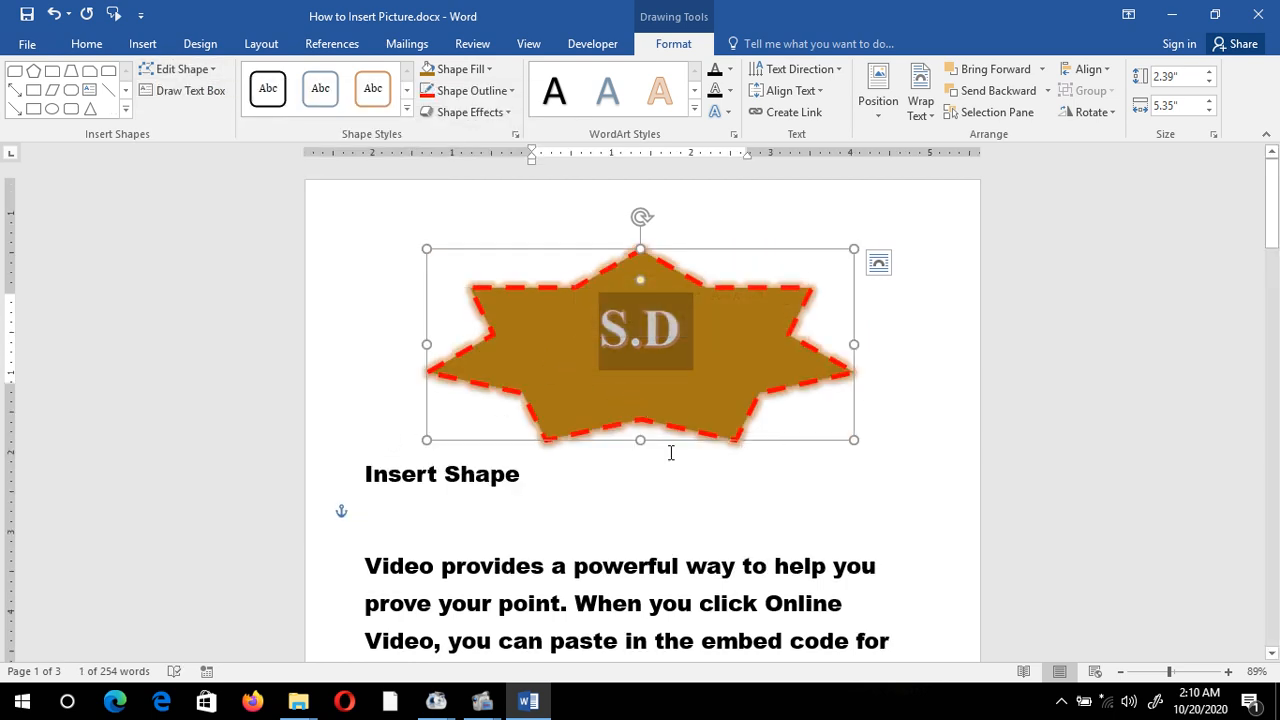
Stretch the star to about 3.85" high and position it in the middle center of the page with square text wrapping
left_click_drag(640, 442, 646, 557)
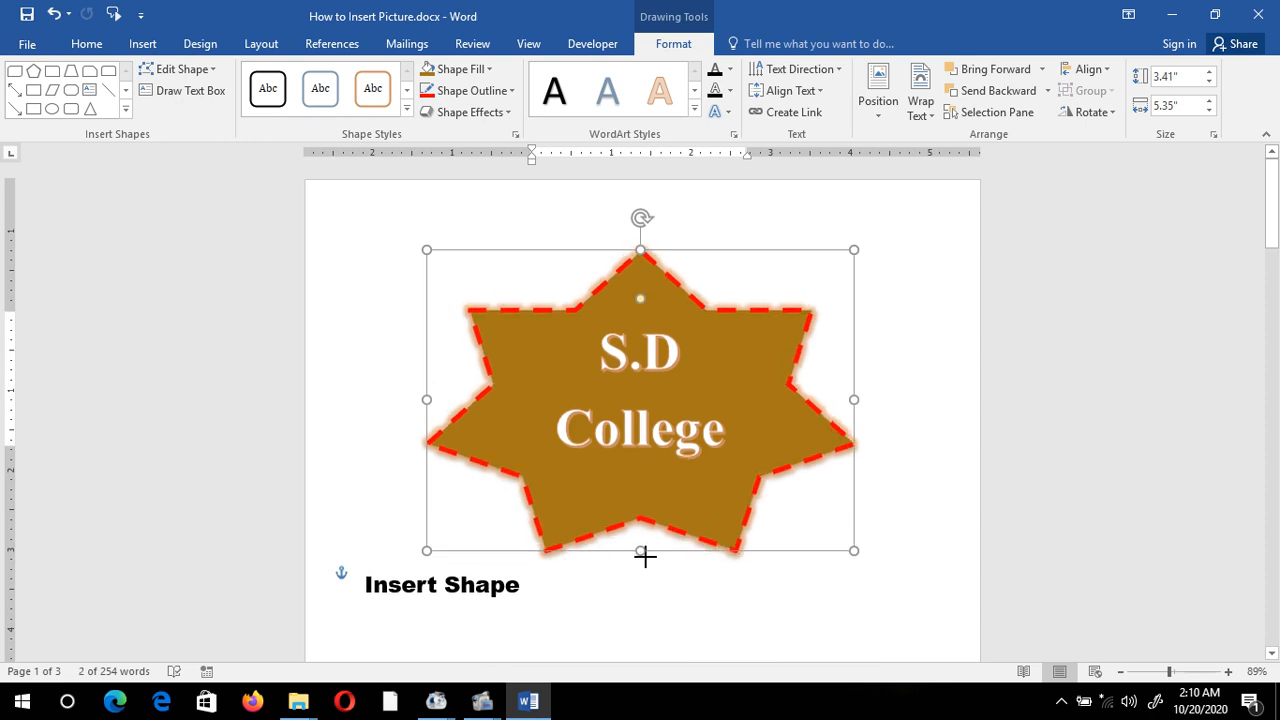
left_click(660, 306)
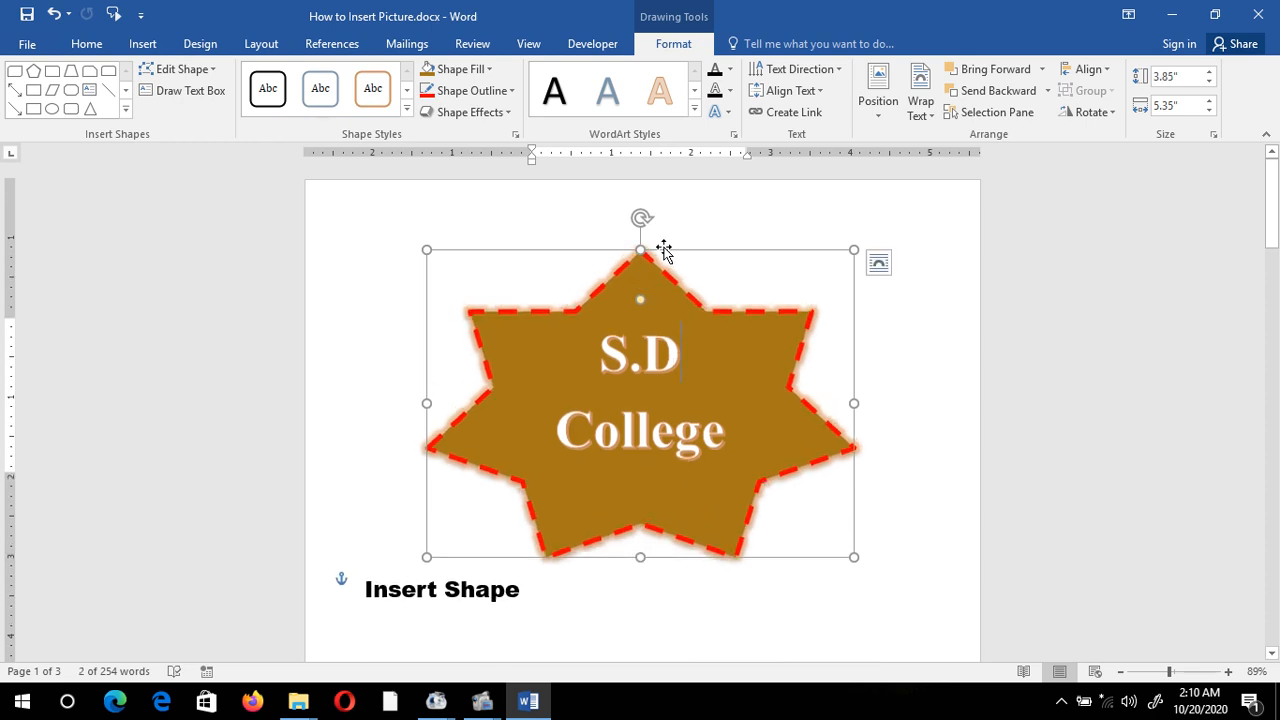
left_click(888, 118)
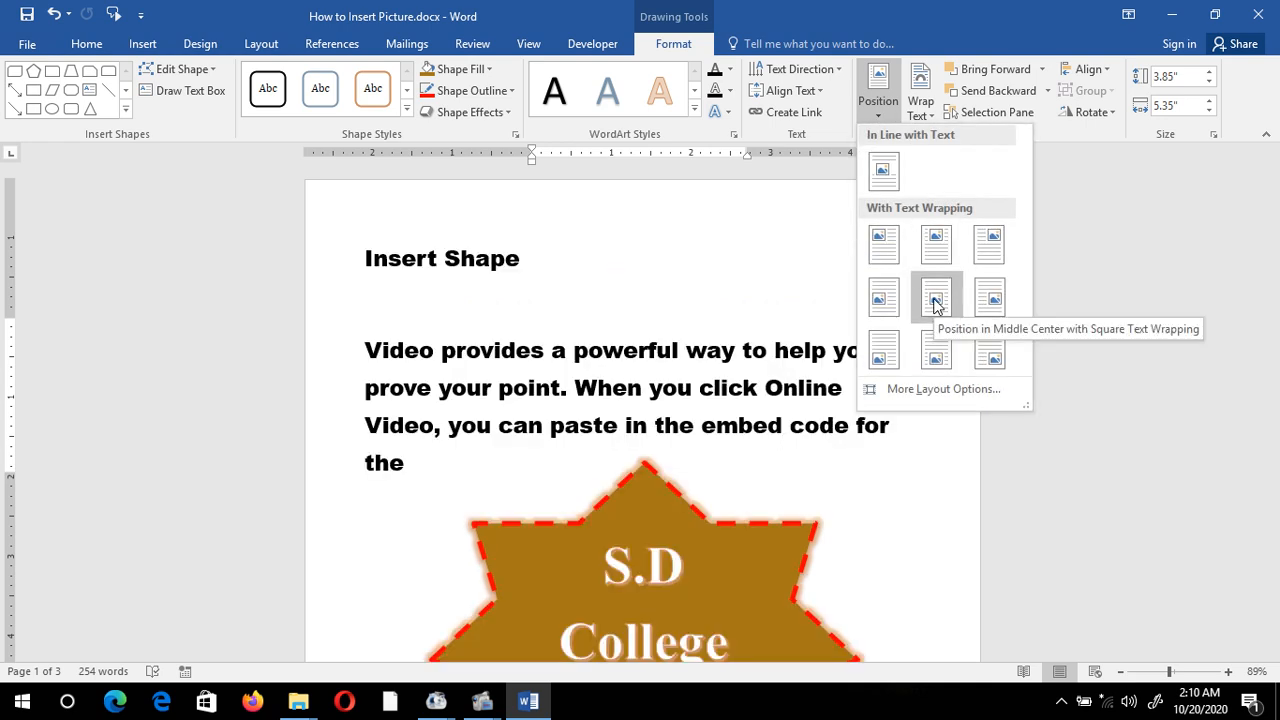
left_click(936, 300)
Shrink the star shape from its lower-right corner to roughly half its width
scroll(698, 512, "down", 3)
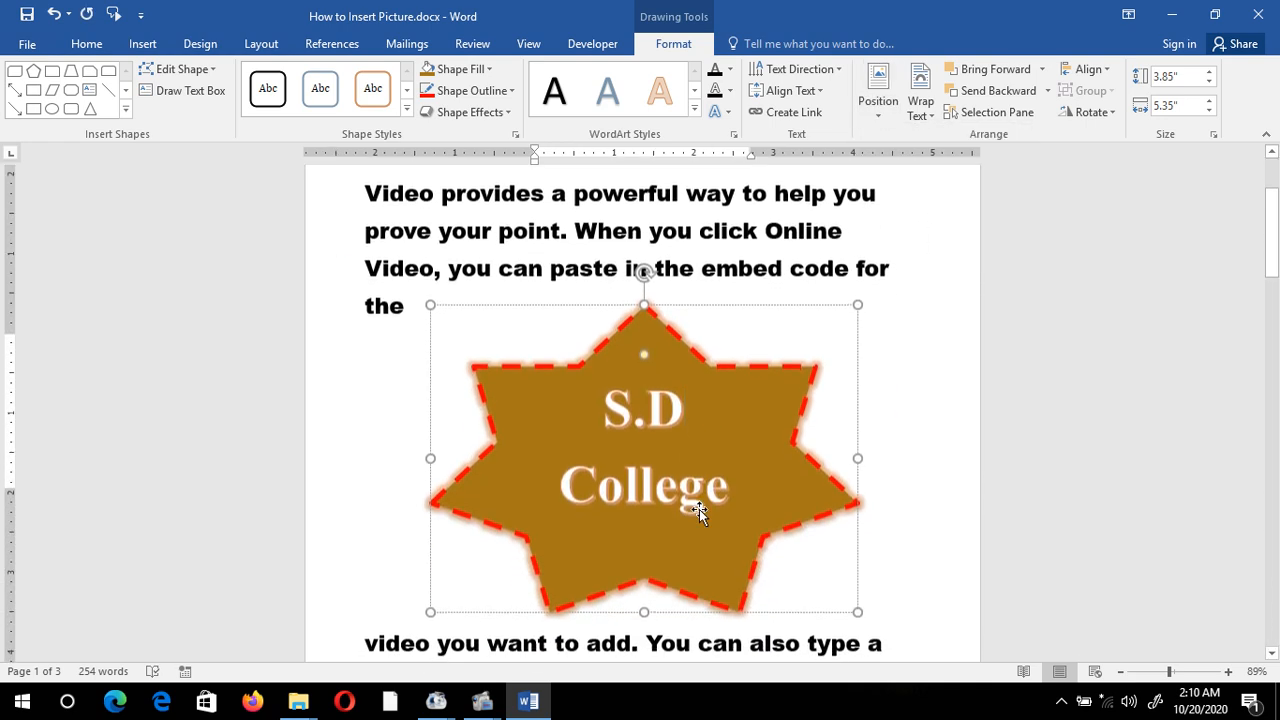
scroll(698, 512, "down", 1)
scroll(760, 520, "down", 1)
left_click_drag(866, 565, 752, 450)
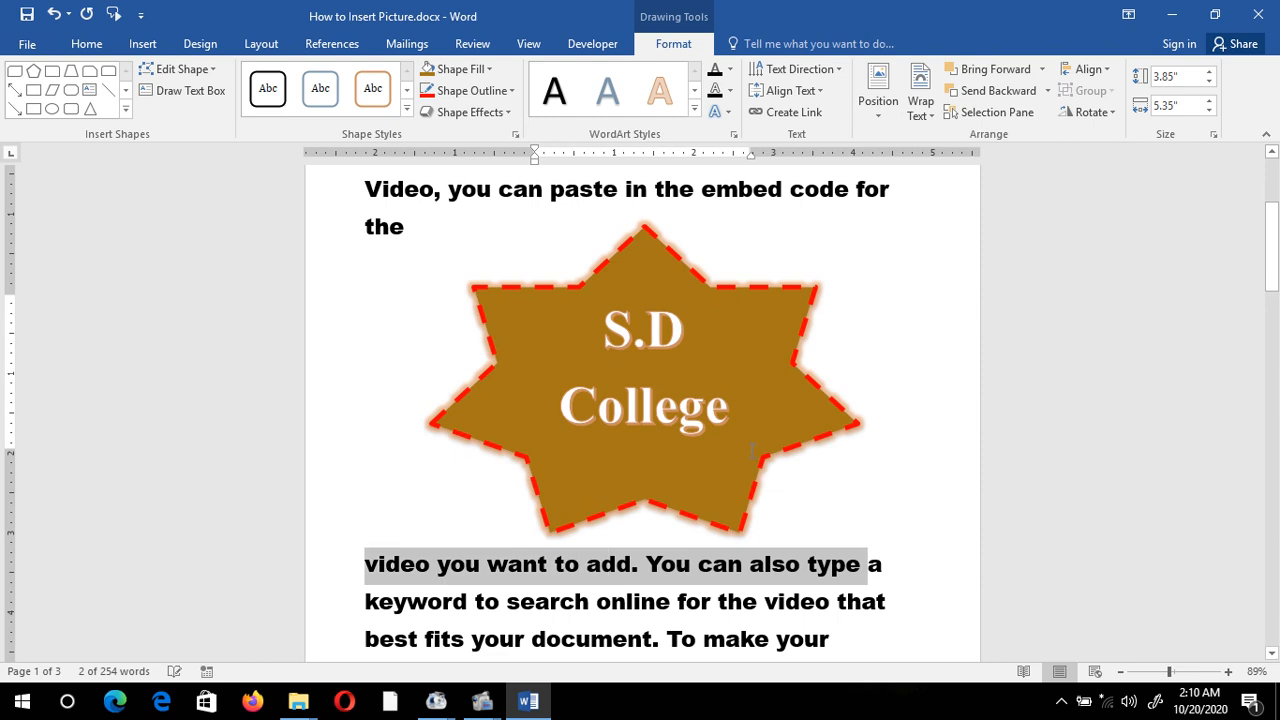
scroll(740, 420, "up", 3)
left_click(720, 388)
scroll(755, 440, "up", 1)
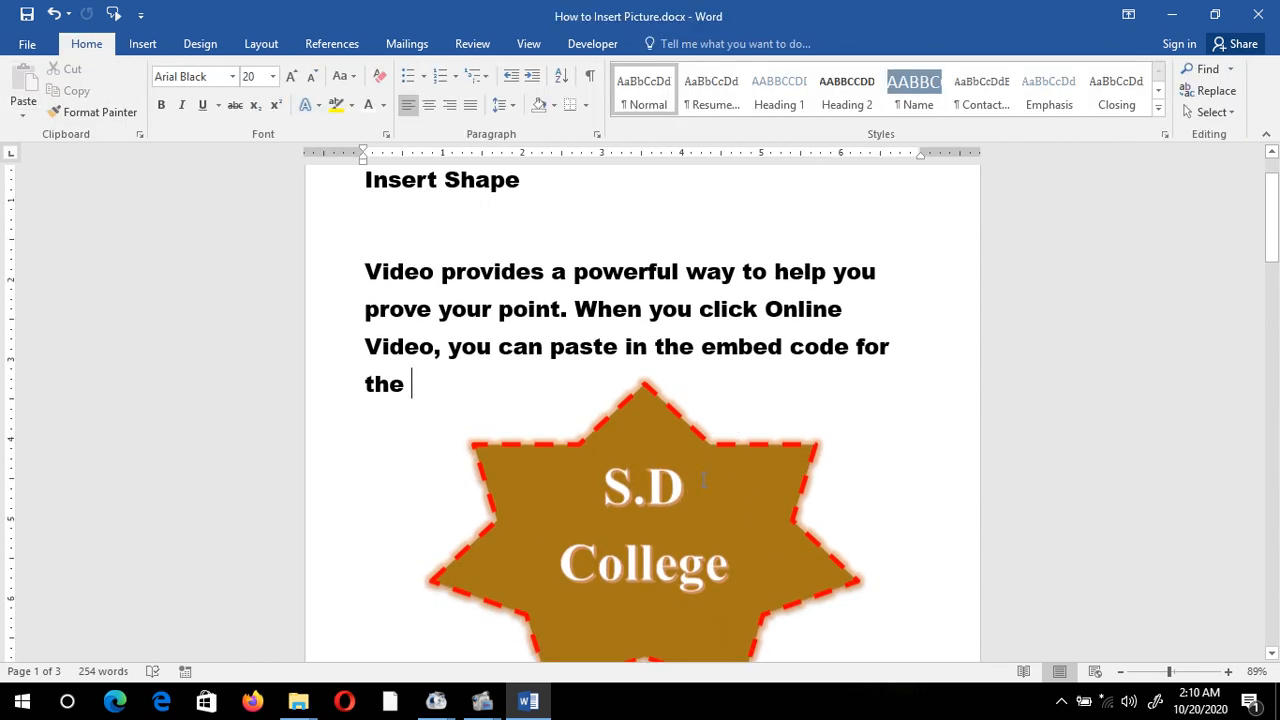
scroll(704, 478, "down", 1)
left_click(704, 478)
left_click_drag(851, 648, 625, 470)
scroll(741, 619, "down", 2)
scroll(545, 400, "down", 1)
Move the "S.D College" star to the horizontal middle of the page, within the second sample paragraph
left_click(539, 388)
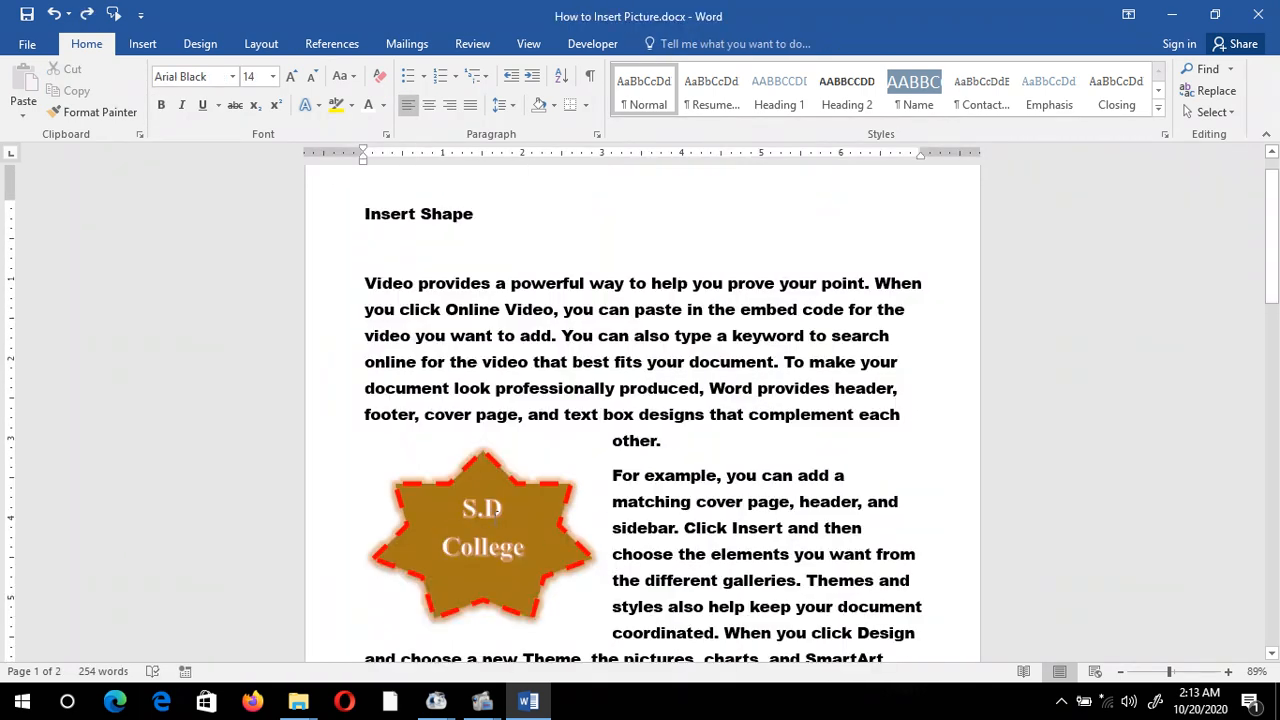
left_click(479, 473)
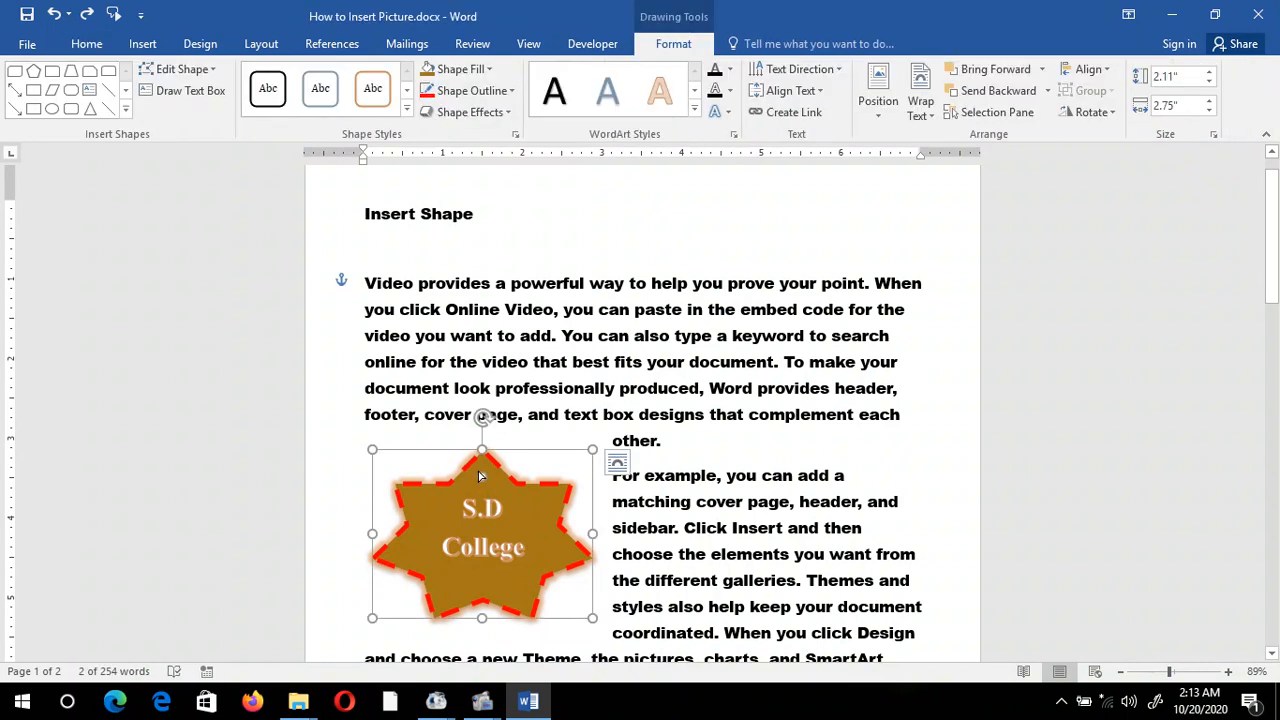
left_click_drag(481, 468, 650, 459)
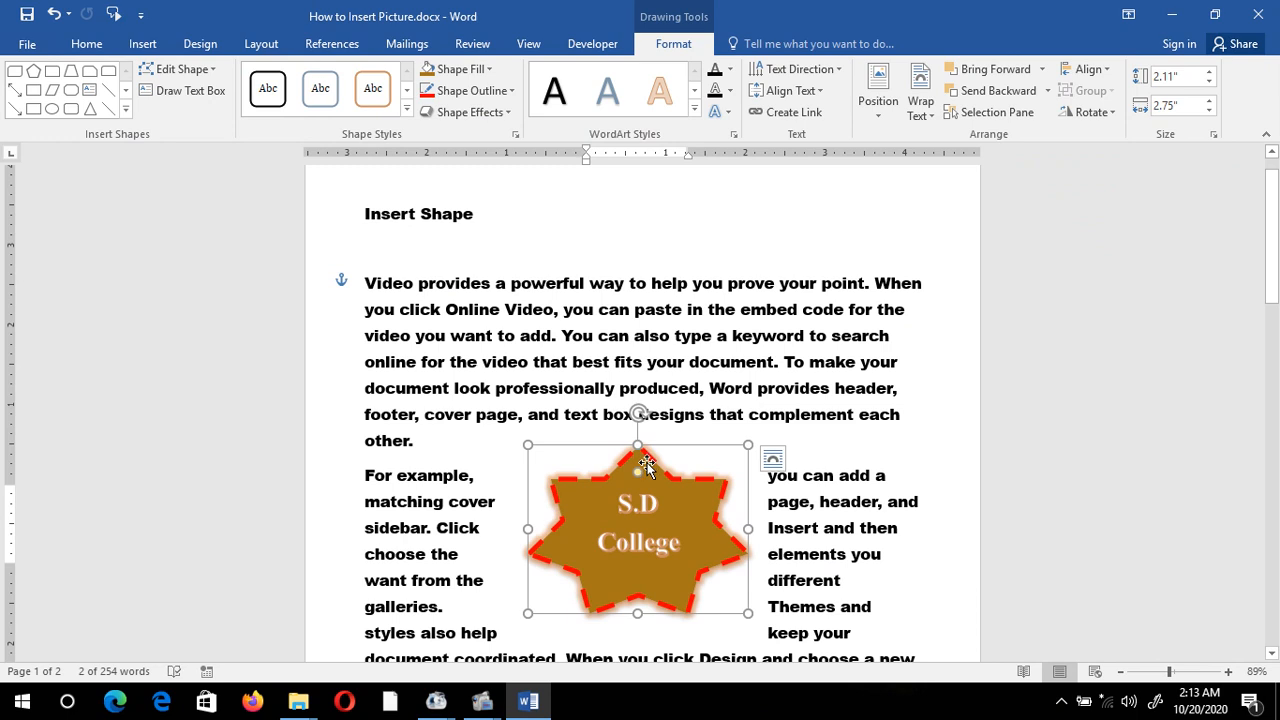
left_click_drag(1275, 262, 1278, 312)
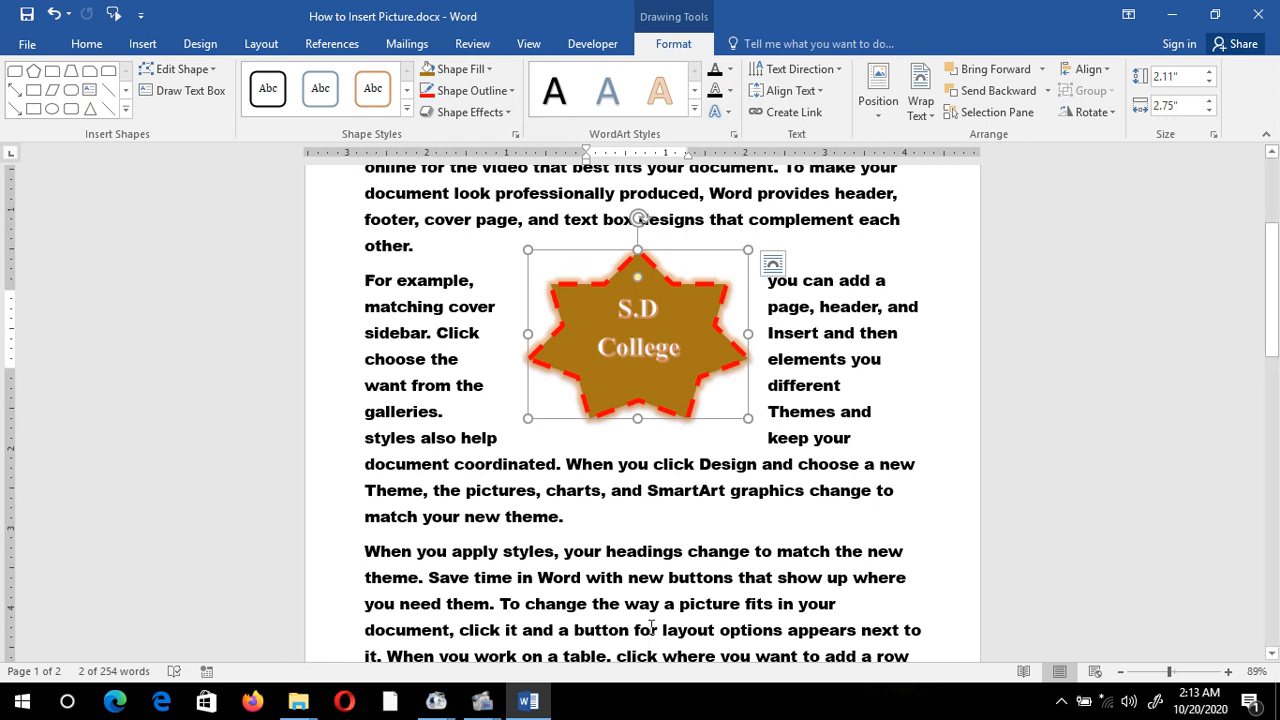
Set the star's text wrapping to In Line with Text
left_click(929, 116)
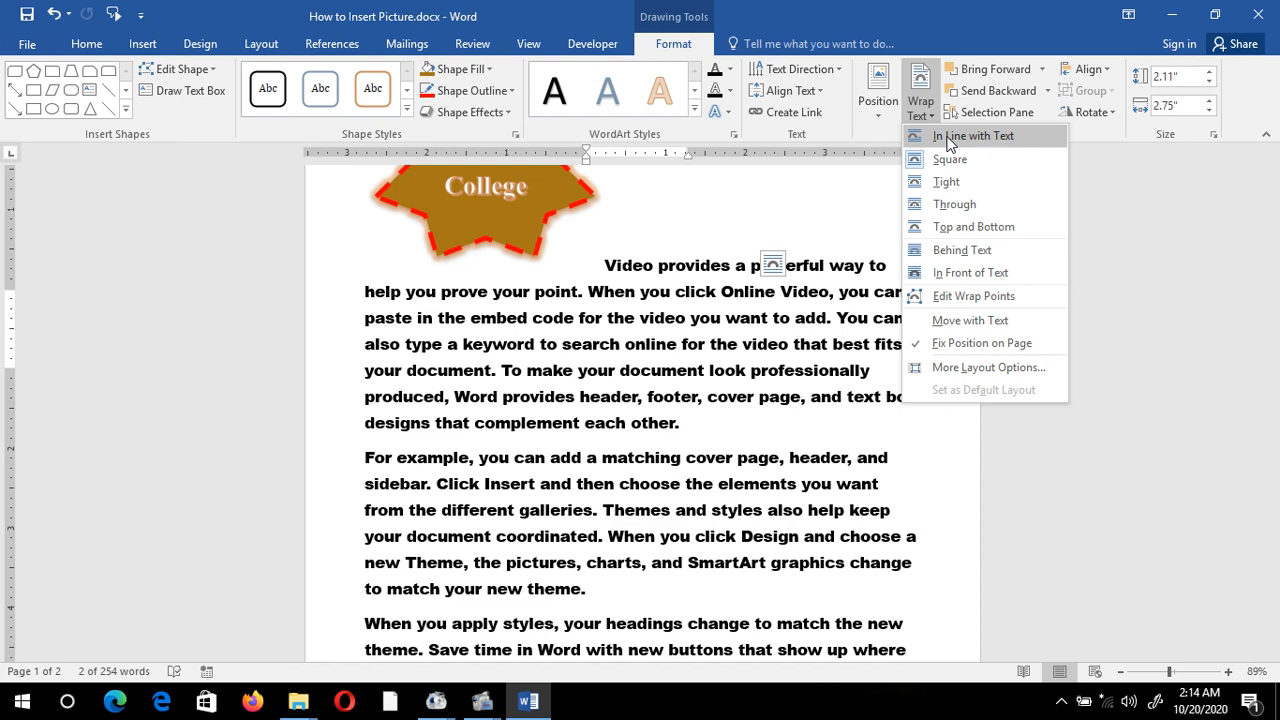
left_click(949, 137)
left_click_drag(1270, 290, 1272, 226)
left_click(899, 114)
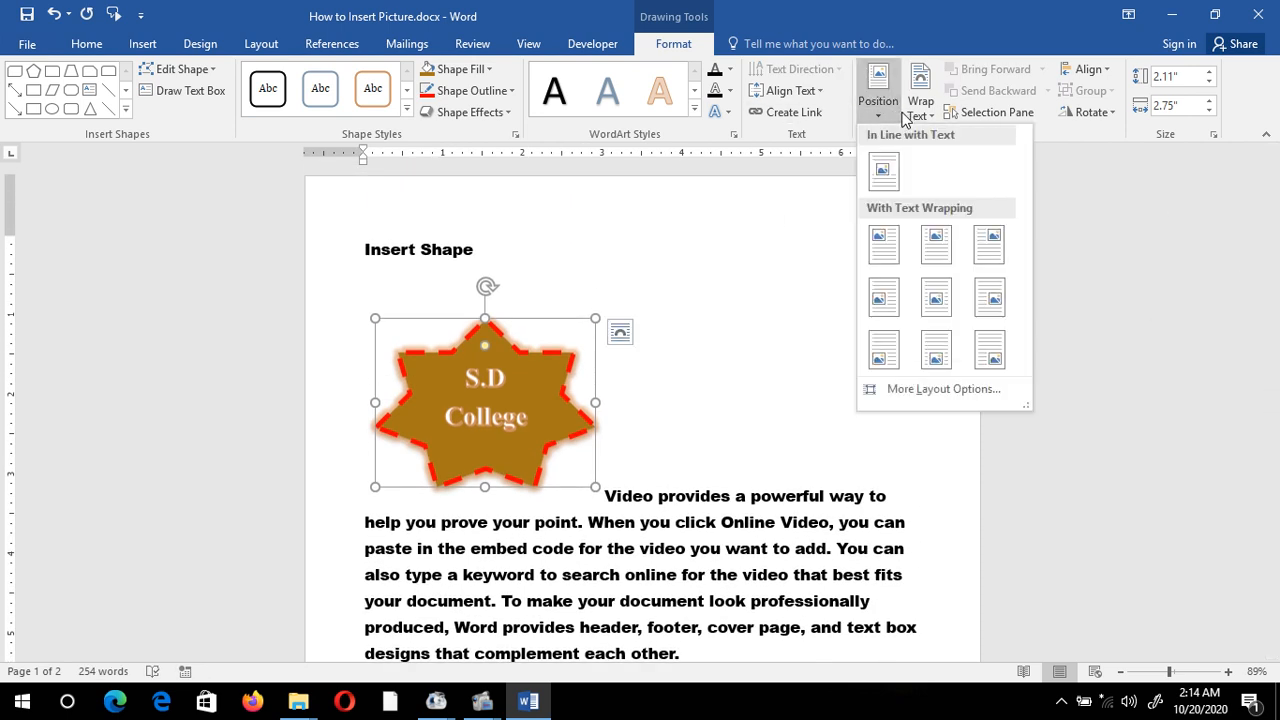
Set the star's text wrapping to Top and Bottom and move it between the first and second sample paragraphs, centered on the page
left_click(922, 90)
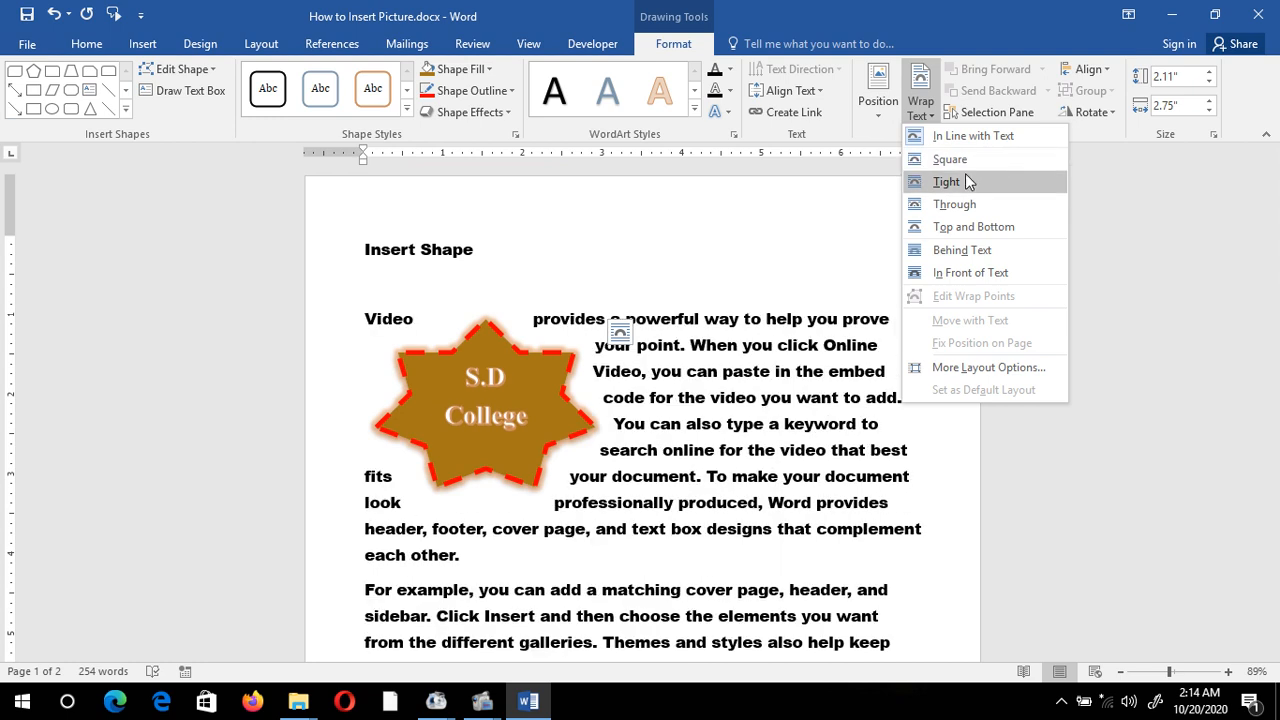
left_click(948, 227)
left_click(528, 390)
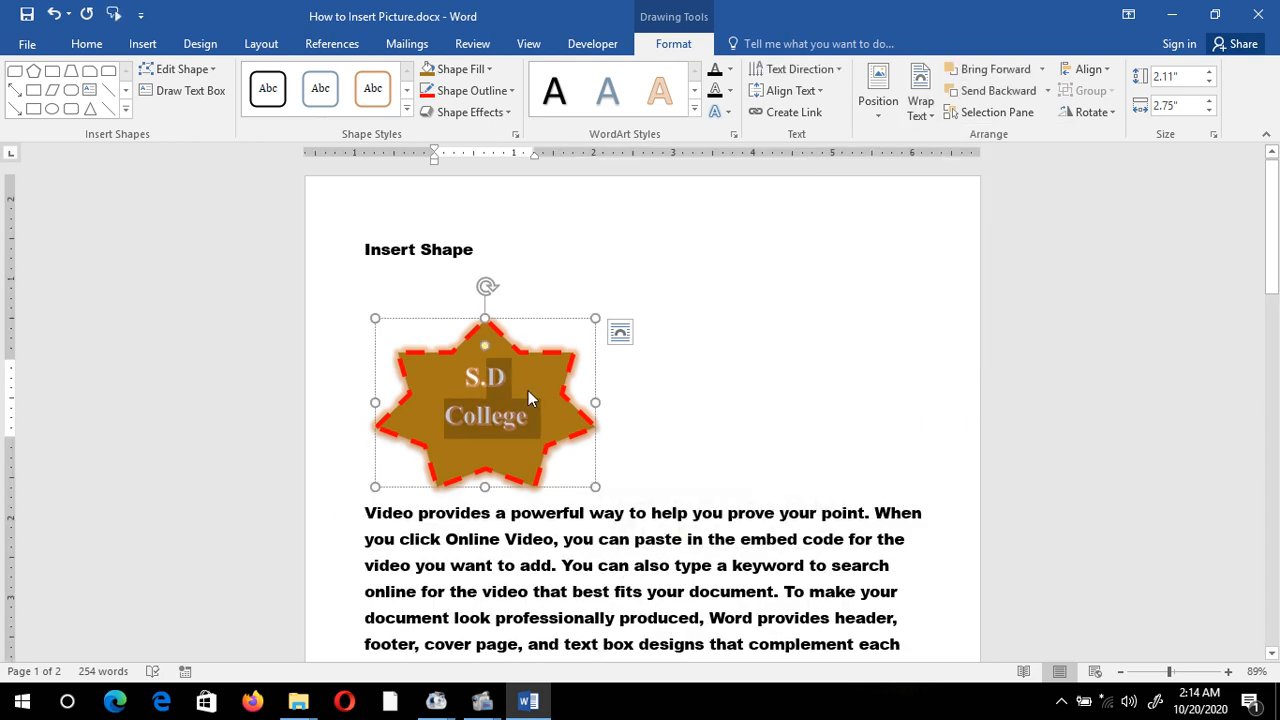
left_click_drag(523, 318, 666, 500)
scroll(666, 500, "down", 2)
scroll(665, 355, "down", 2)
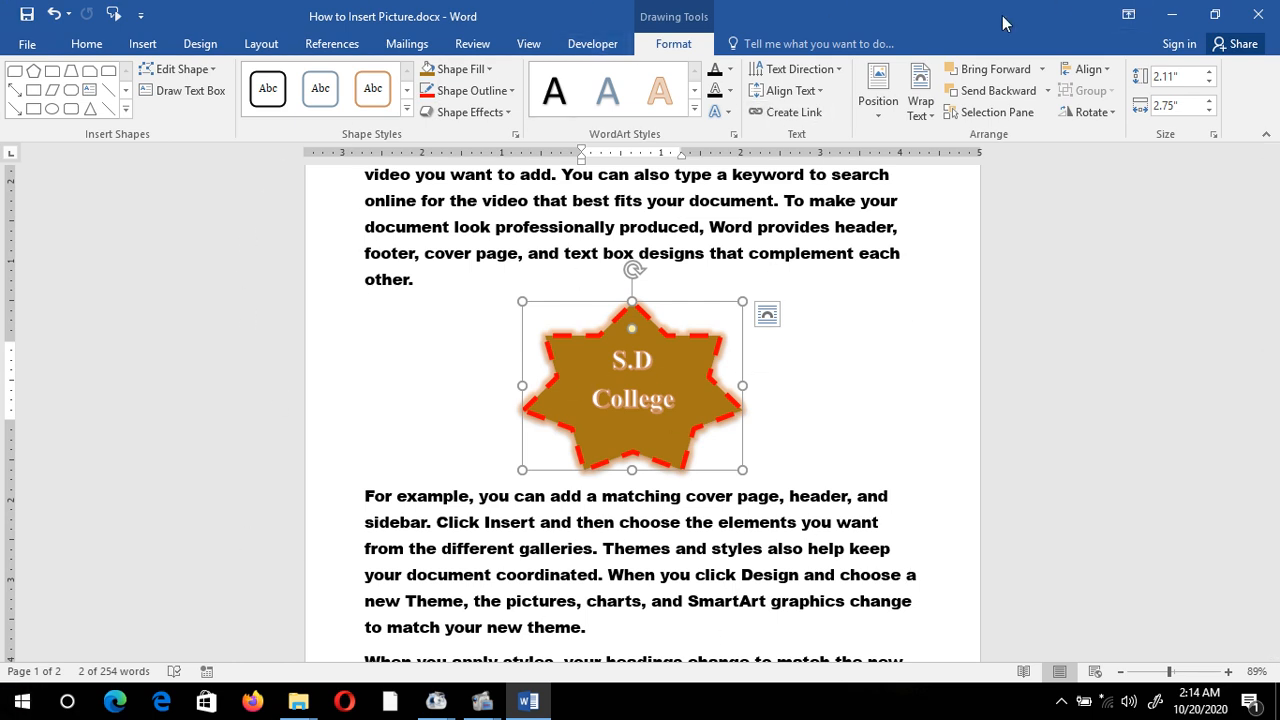
Change the star's text wrapping to In Front of Text and deselect the shape
left_click(921, 104)
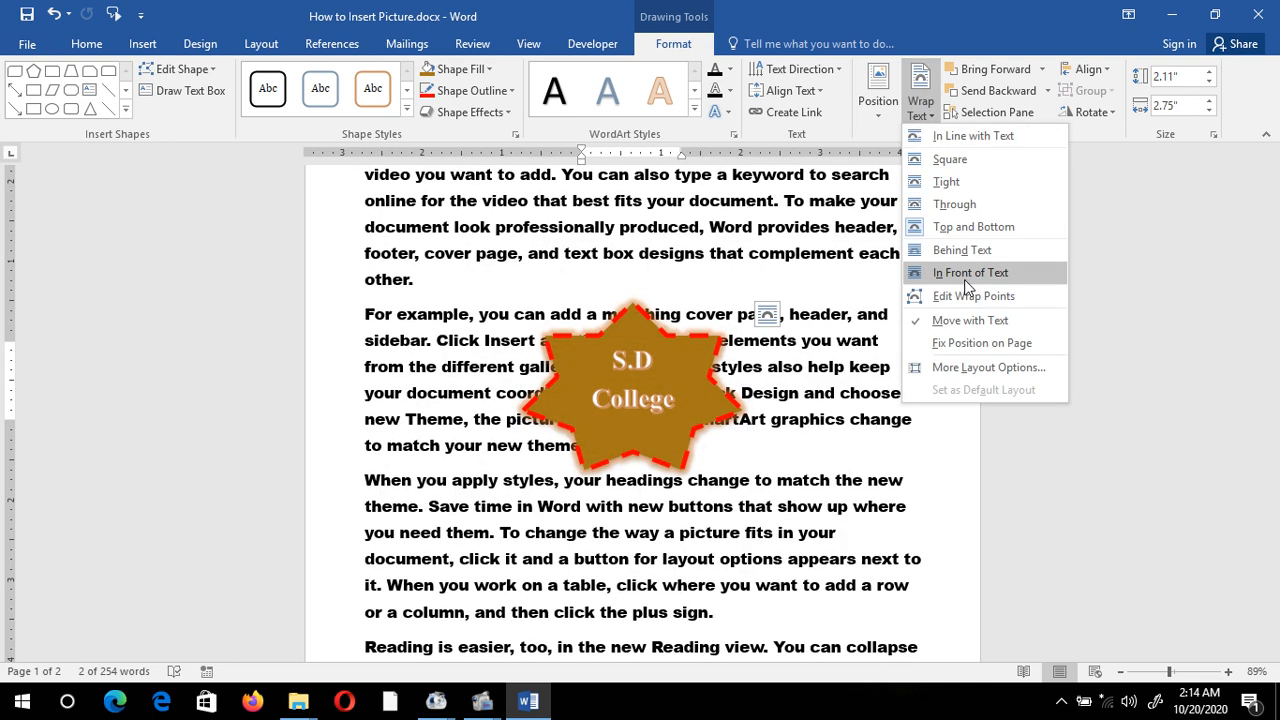
left_click(967, 284)
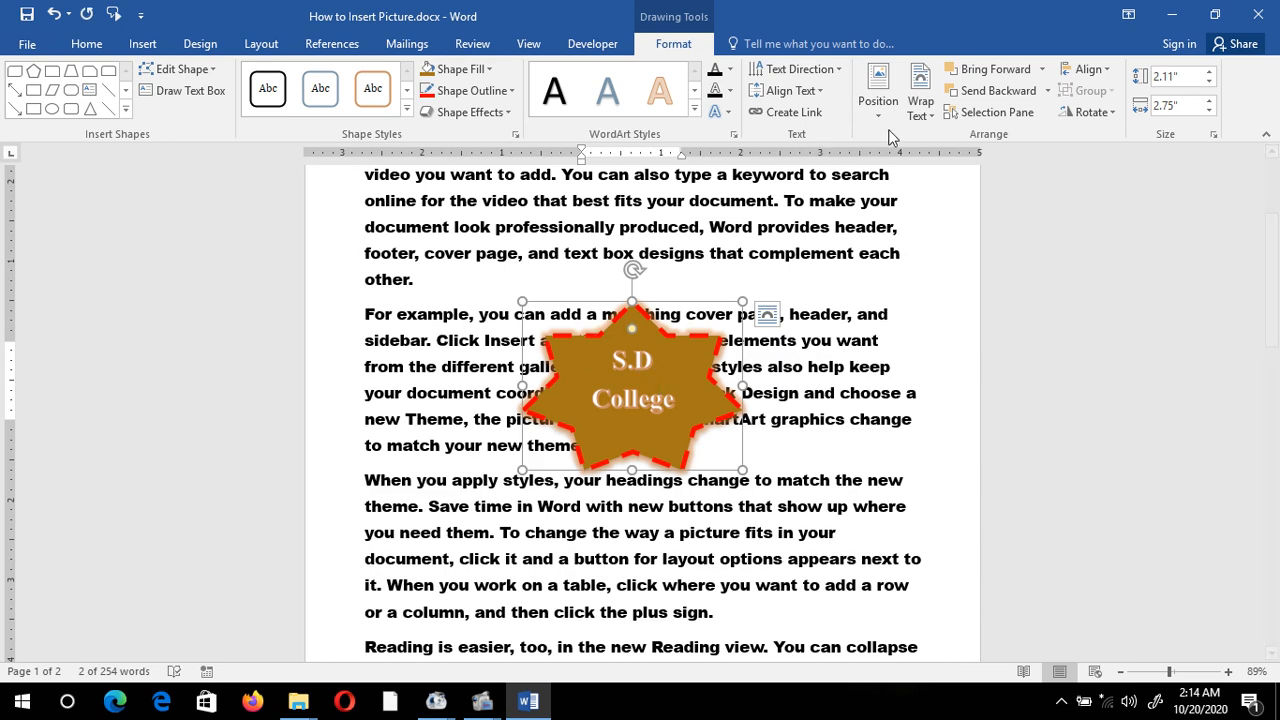
left_click(920, 100)
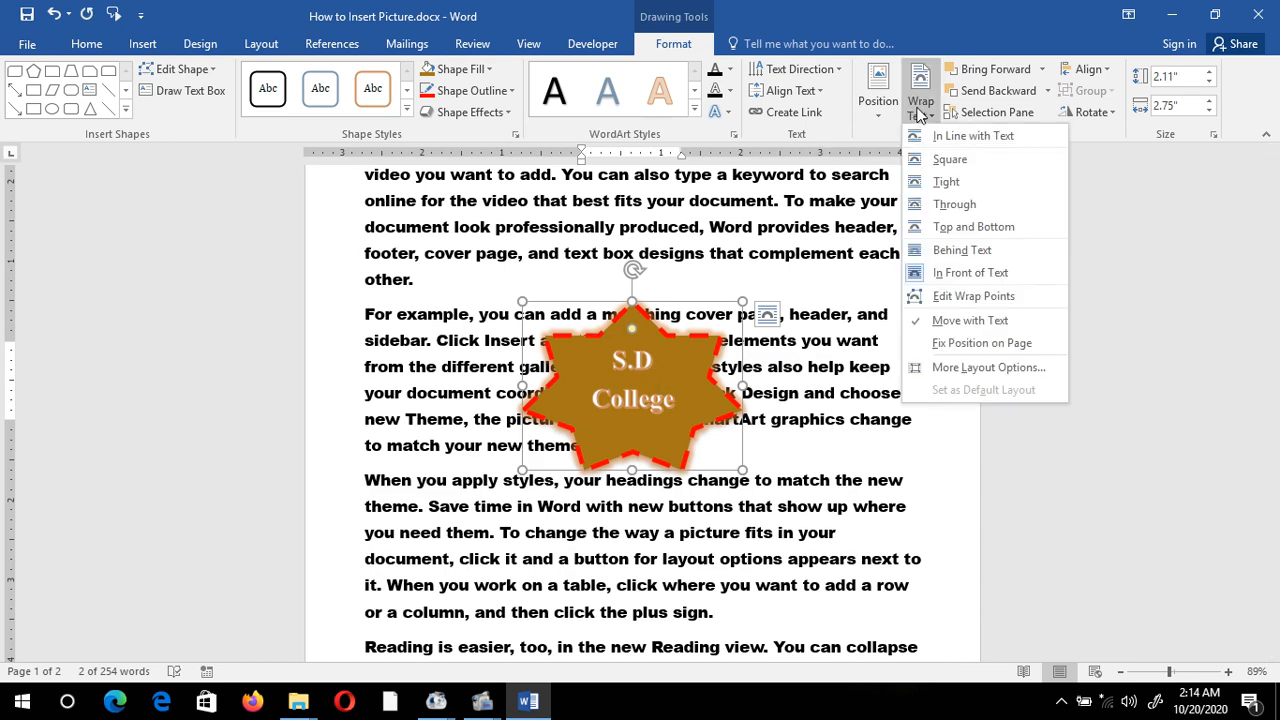
left_click(1004, 278)
left_click(839, 366)
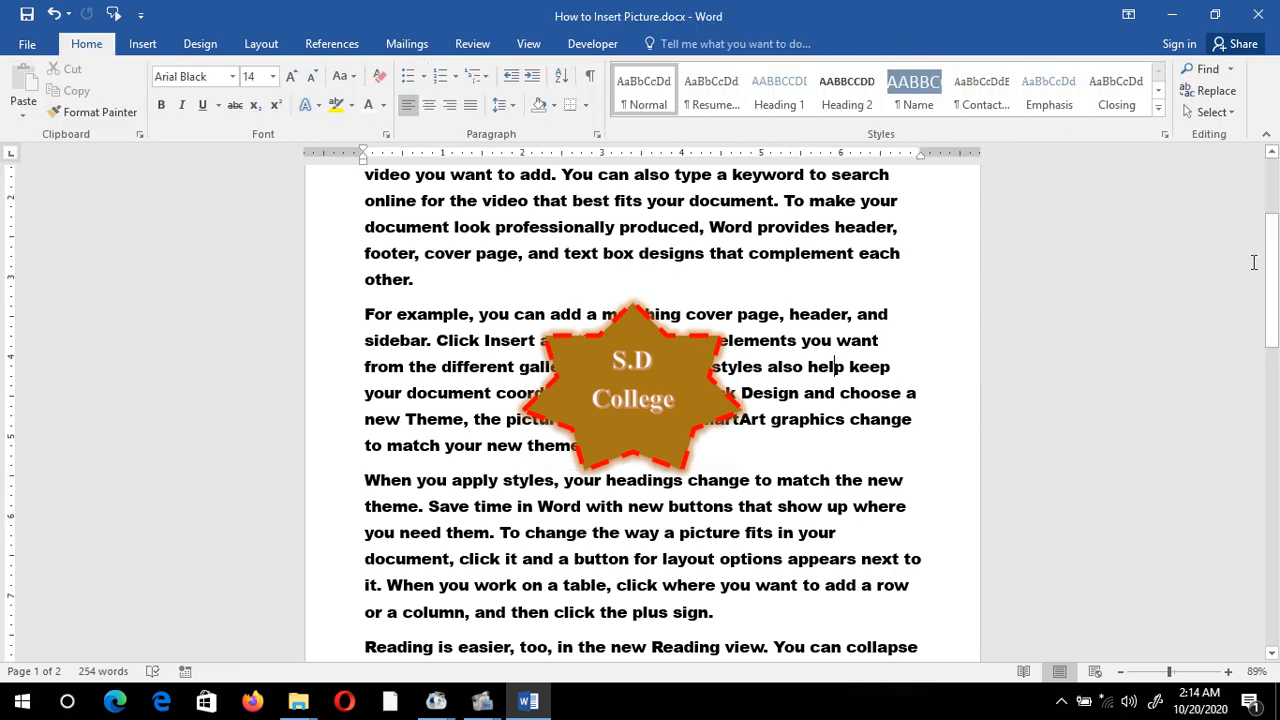
Delete the blue pentagon on the second page
left_click_drag(1274, 275, 1275, 468)
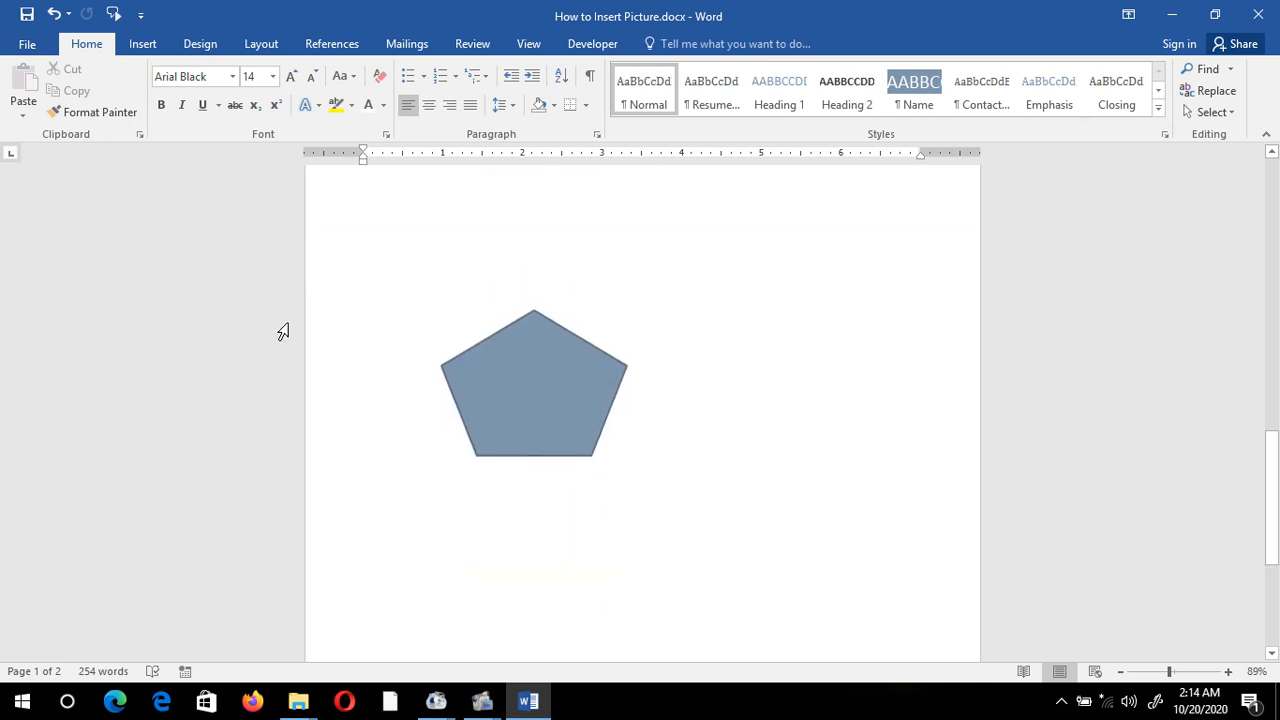
left_click(486, 404)
key("Delete")
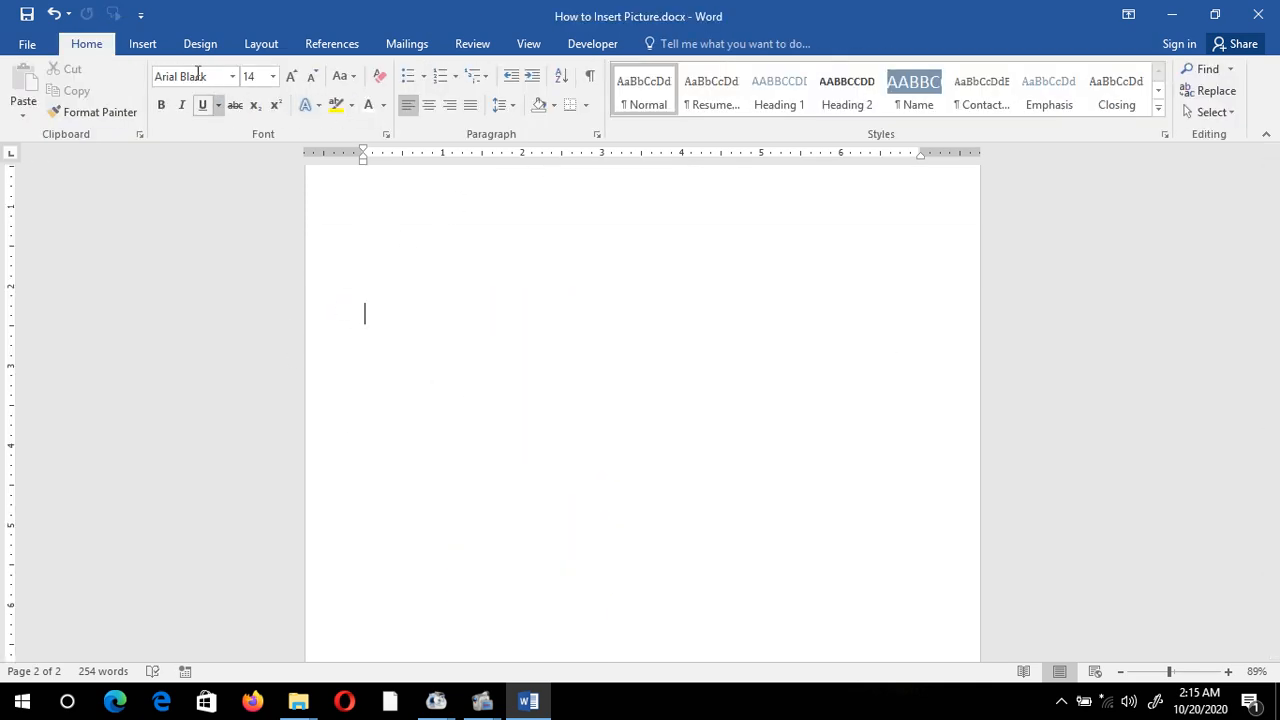
Draw a Flowchart Alternate Process shape labelled "Start" on the empty second page and resize it to about 0.69" by 2.18"
left_click(143, 46)
left_click(262, 110)
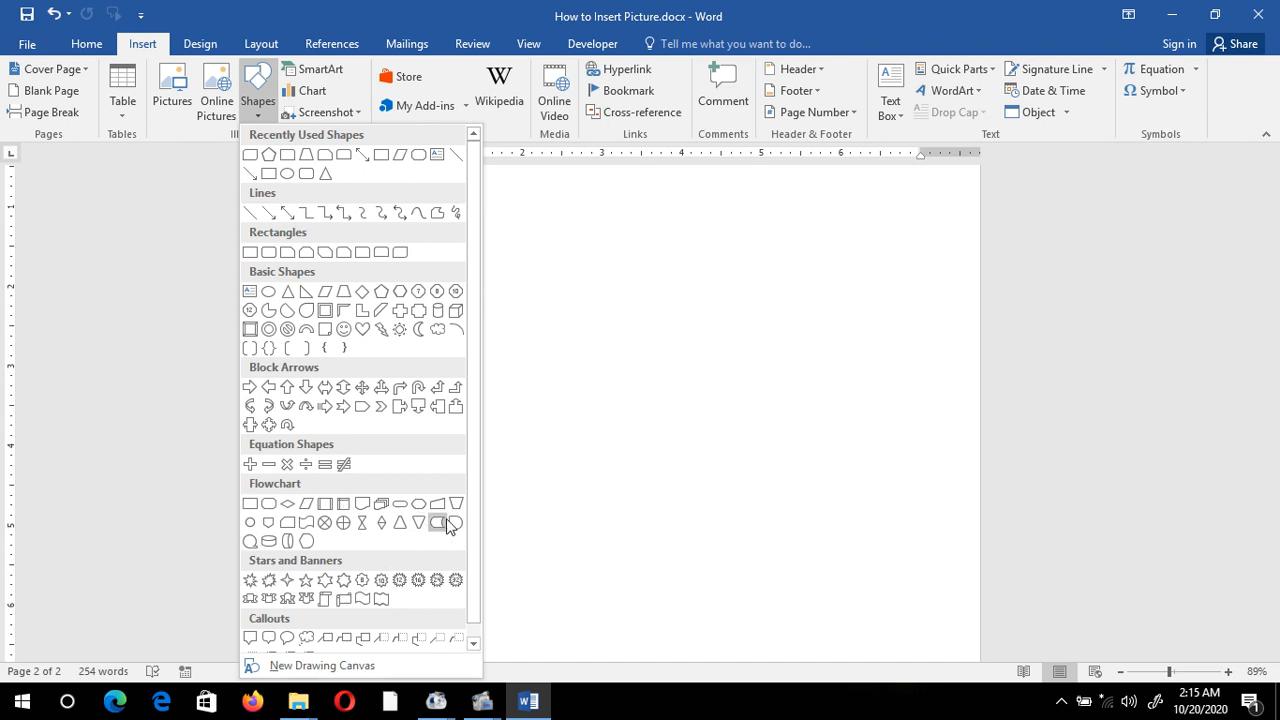
left_click(265, 503)
mouse_move(464, 256)
left_mouse_down()
mouse_move(571, 300)
mouse_move(689, 374)
mouse_move(797, 317)
mouse_move(757, 326)
left_mouse_up()
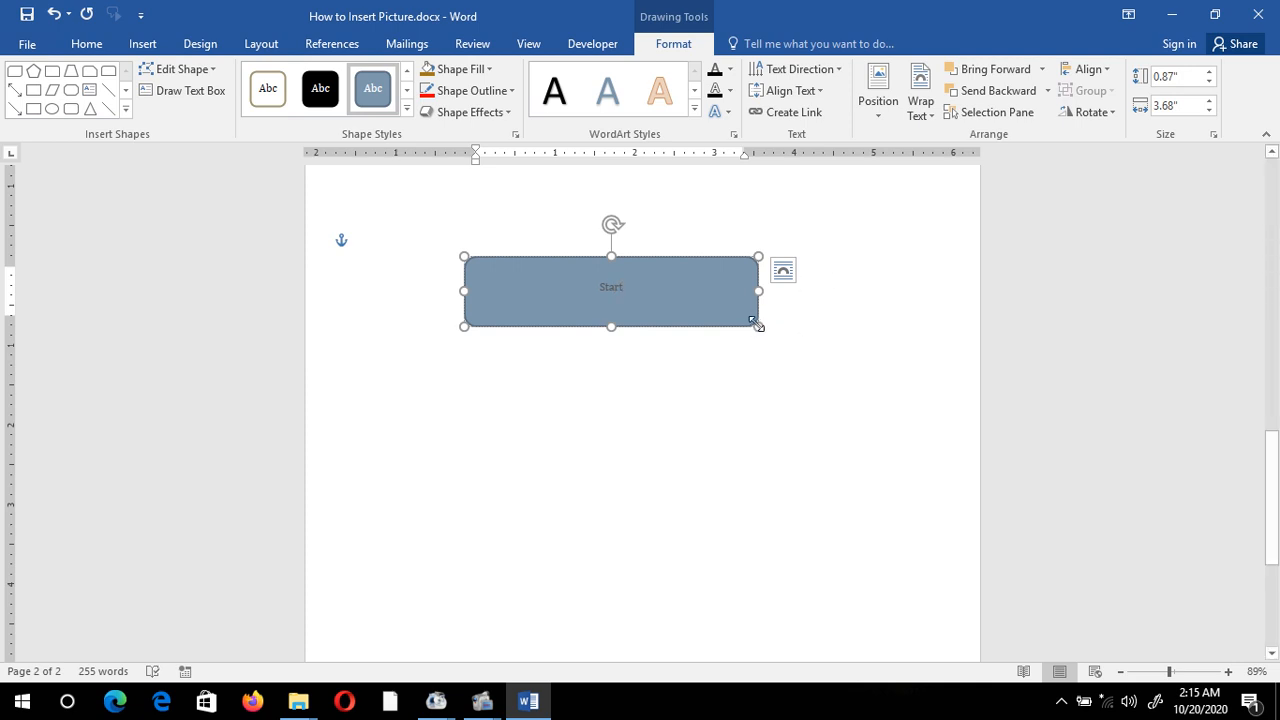
left_click_drag(757, 326, 638, 312)
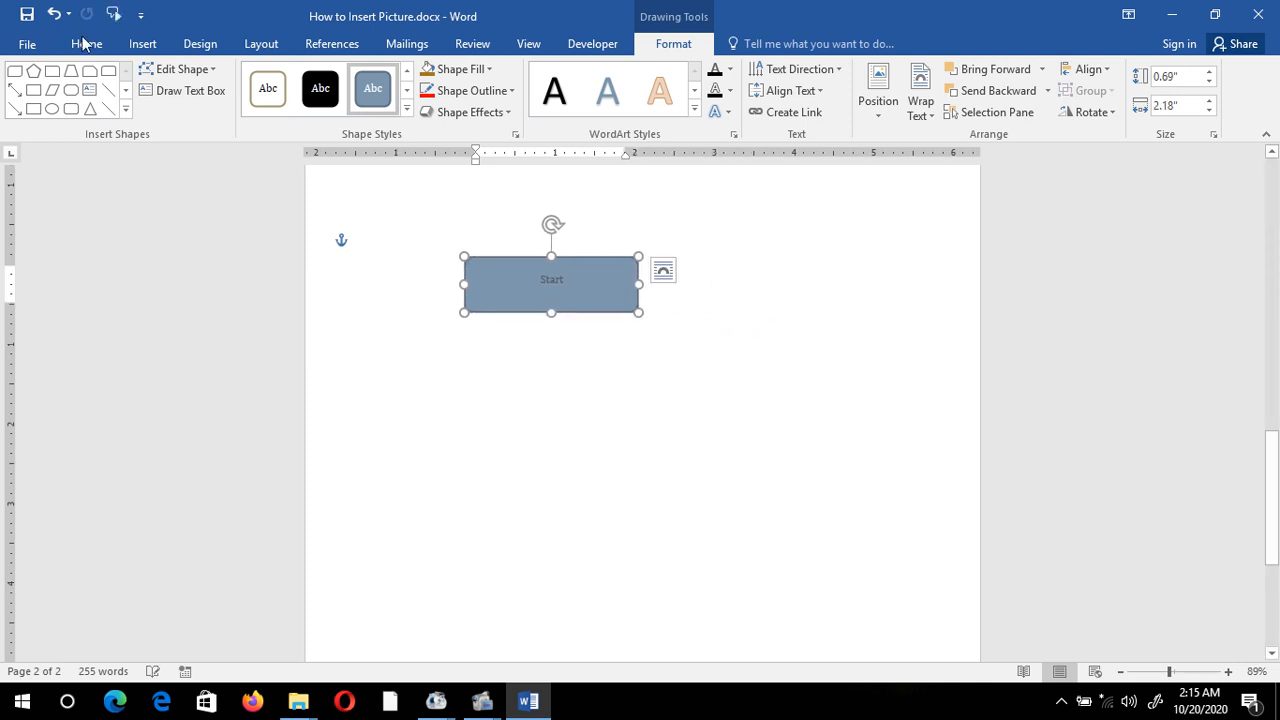
Draw a Flowchart Data parallelogram about 0.95" by 3.14" centered below the "Start" box and label it "Input"
left_click(150, 45)
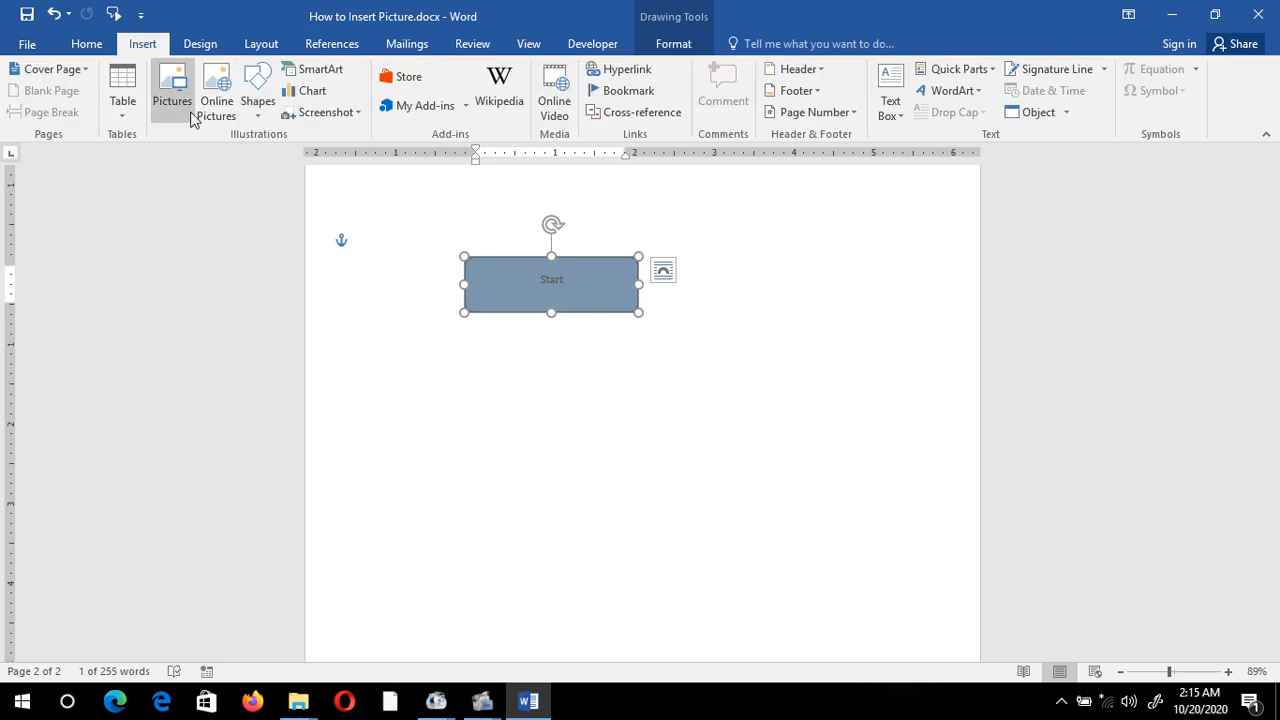
left_click(258, 100)
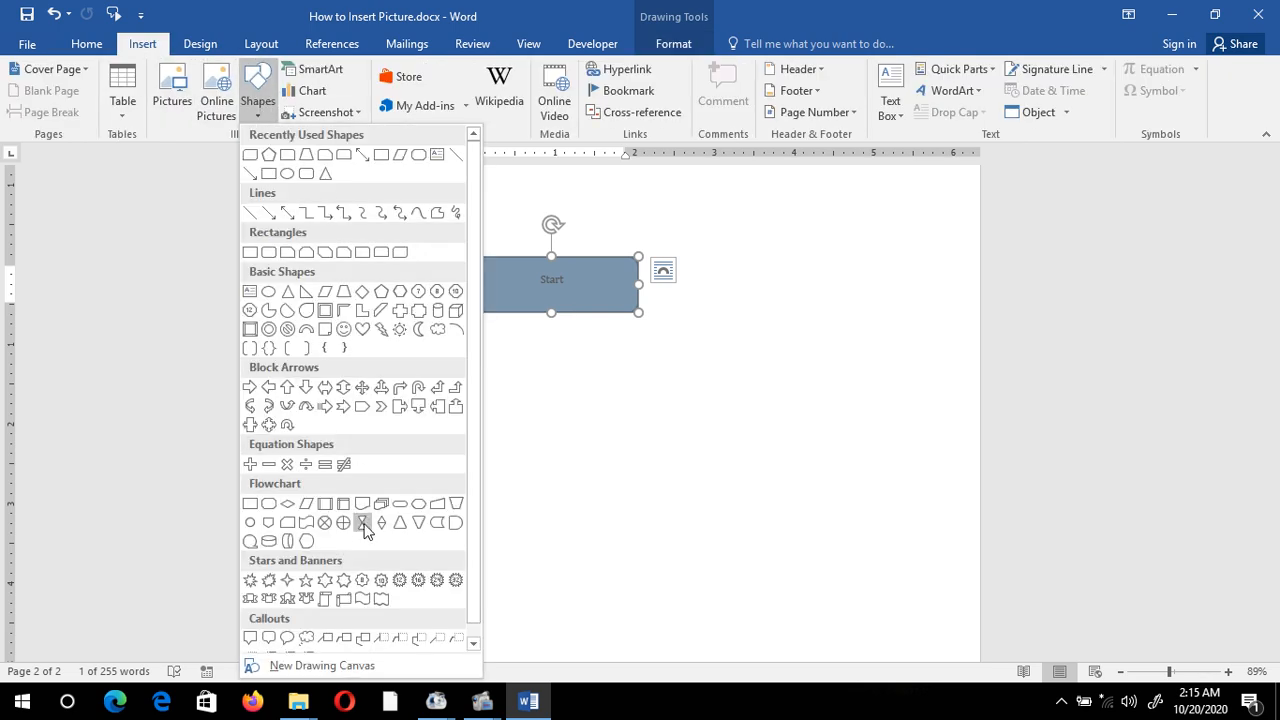
left_click(306, 504)
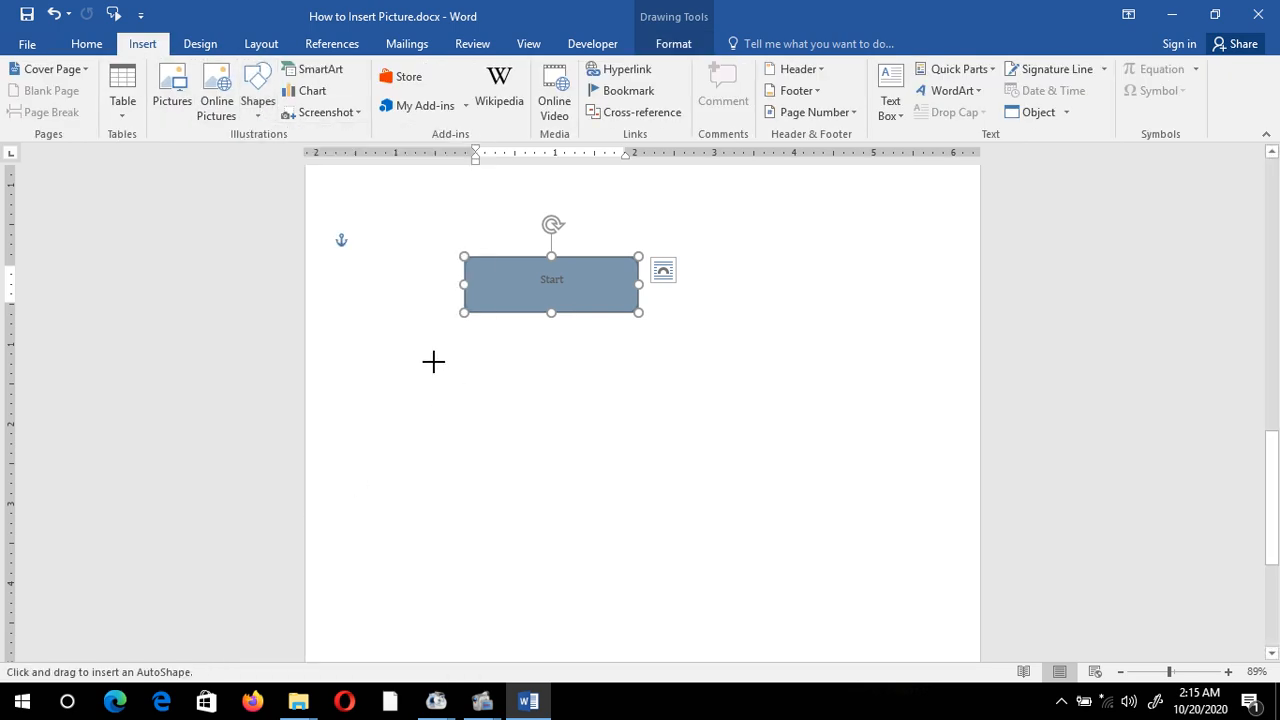
left_click_drag(457, 346, 708, 423)
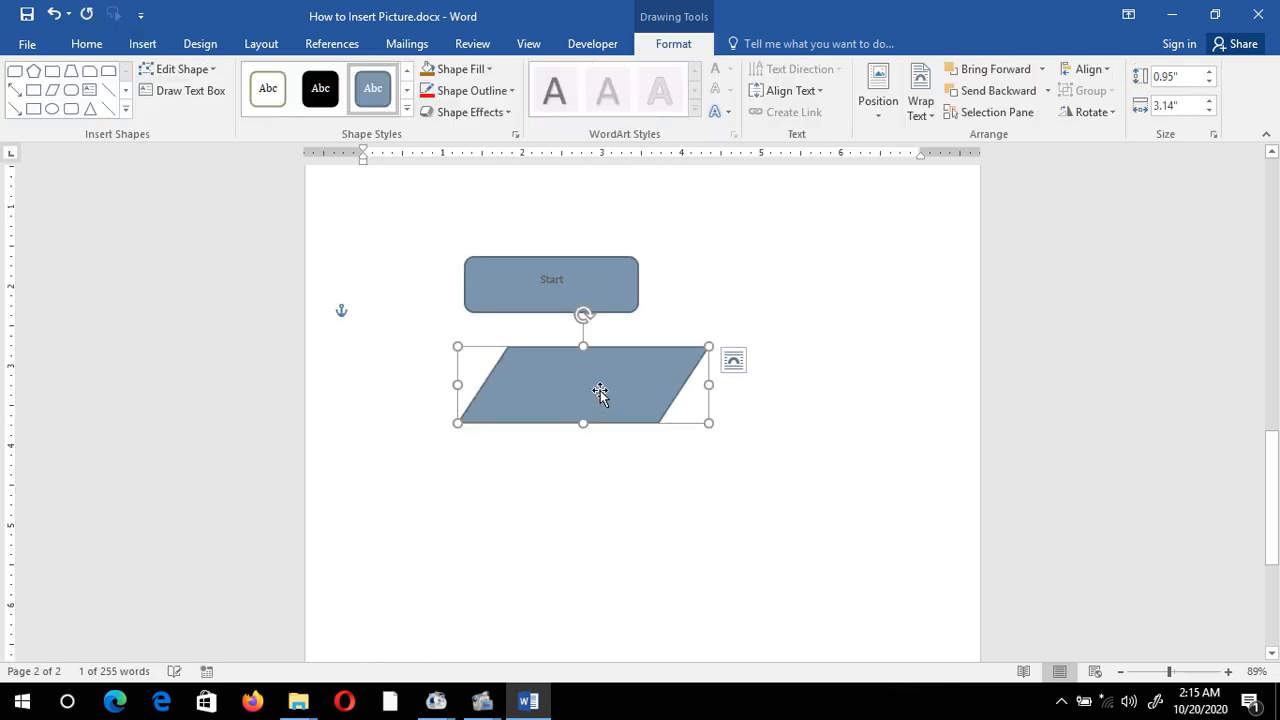
left_click_drag(600, 394, 574, 403)
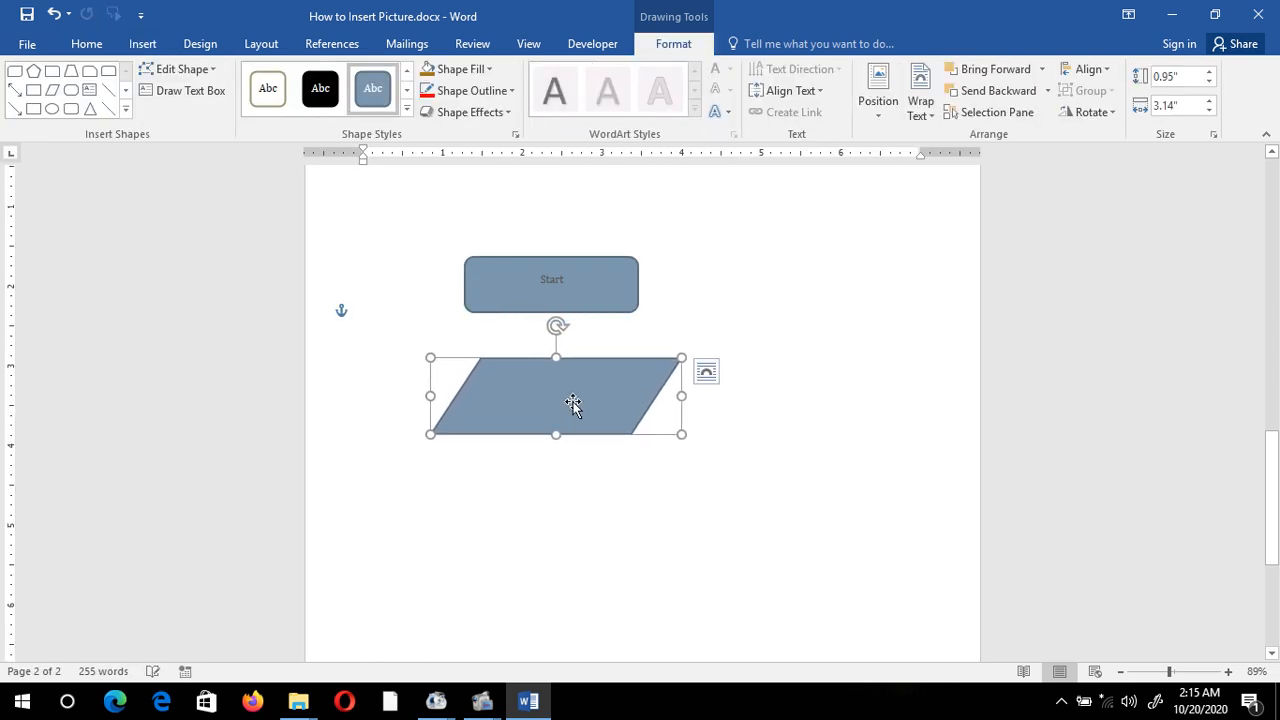
type("Input")
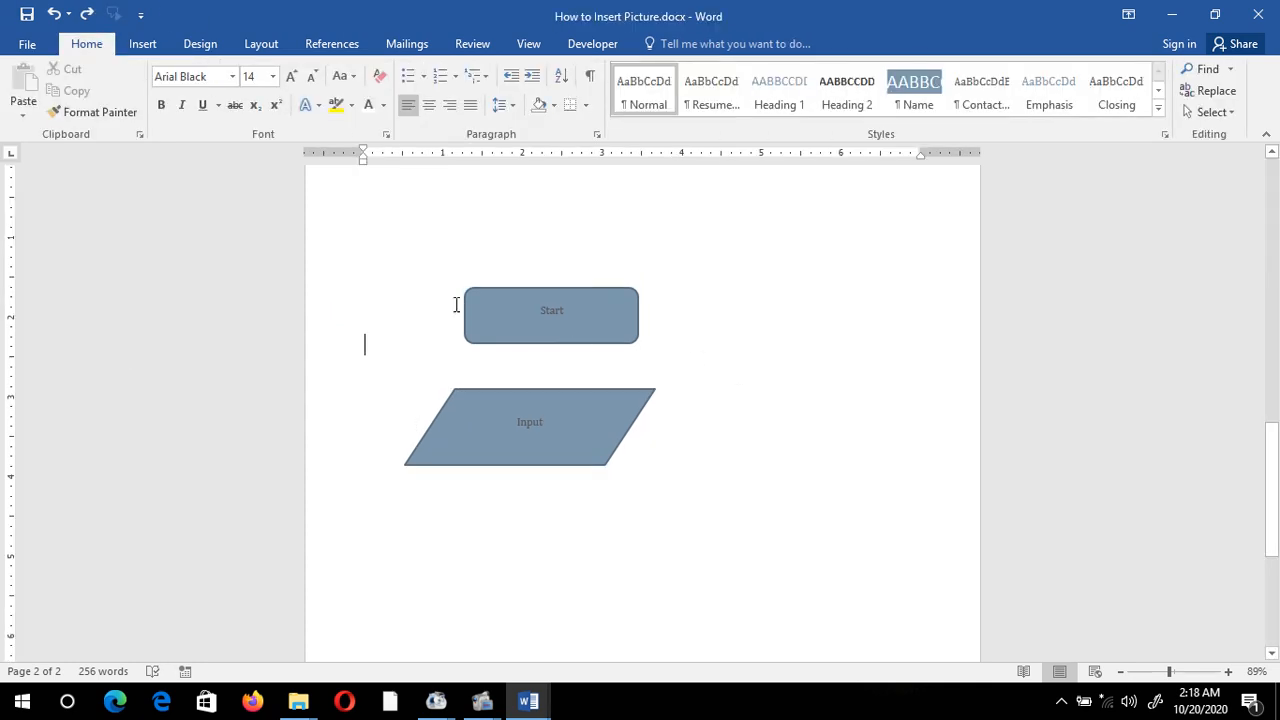
Draw a rectangle with one rounded and one snipped upper corner, about 1.18" by 2.93", below the "Input" parallelogram
left_click(142, 43)
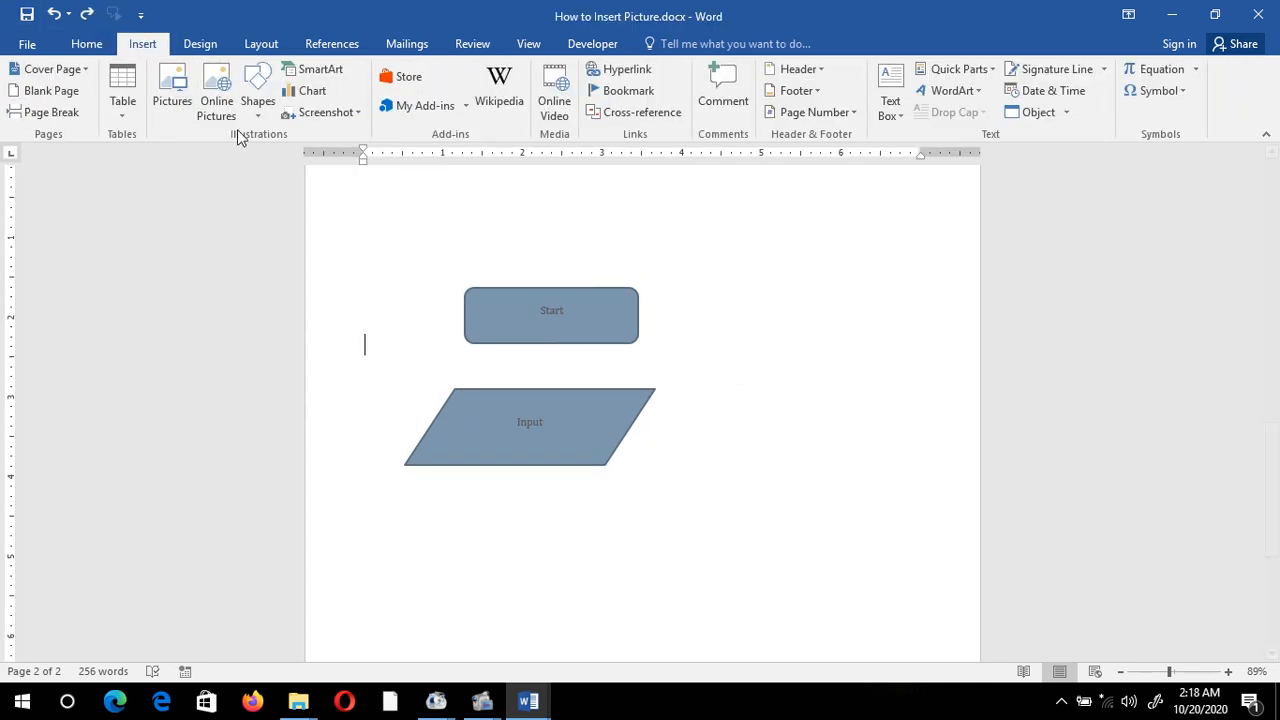
left_click(256, 108)
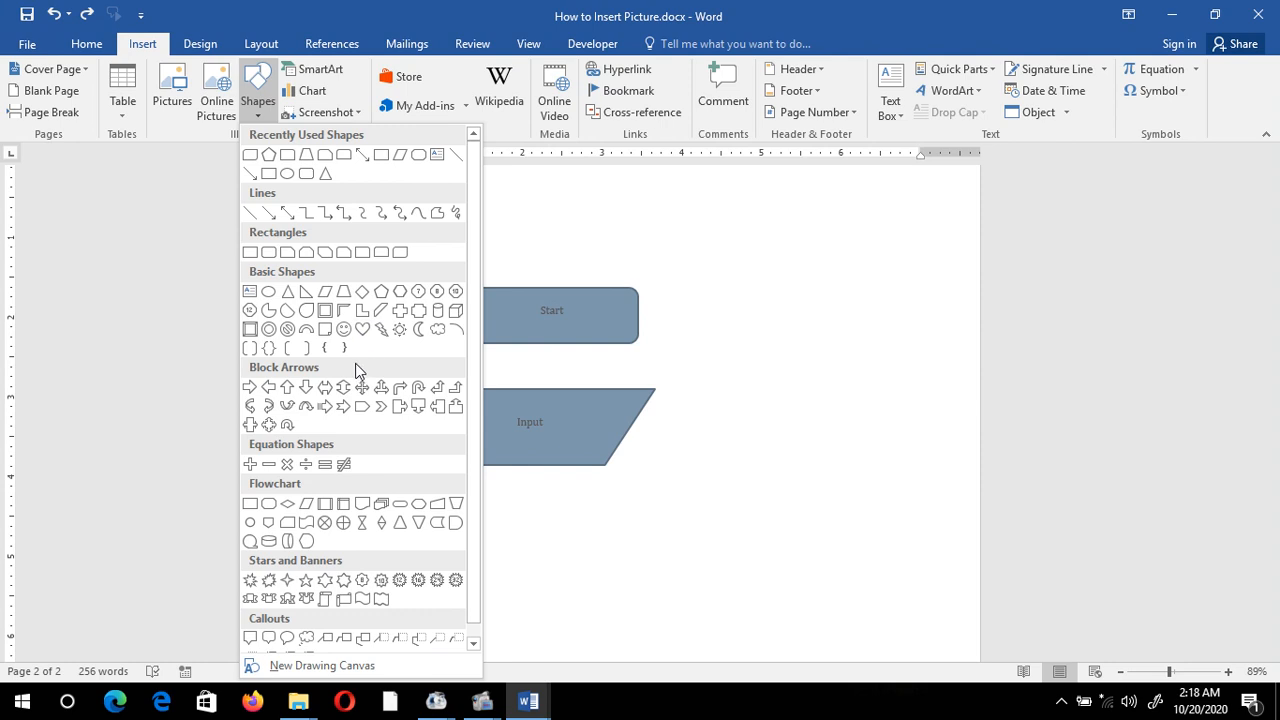
left_click(343, 252)
mouse_move(411, 527)
left_mouse_down()
mouse_move(532, 618)
mouse_move(646, 622)
left_mouse_up()
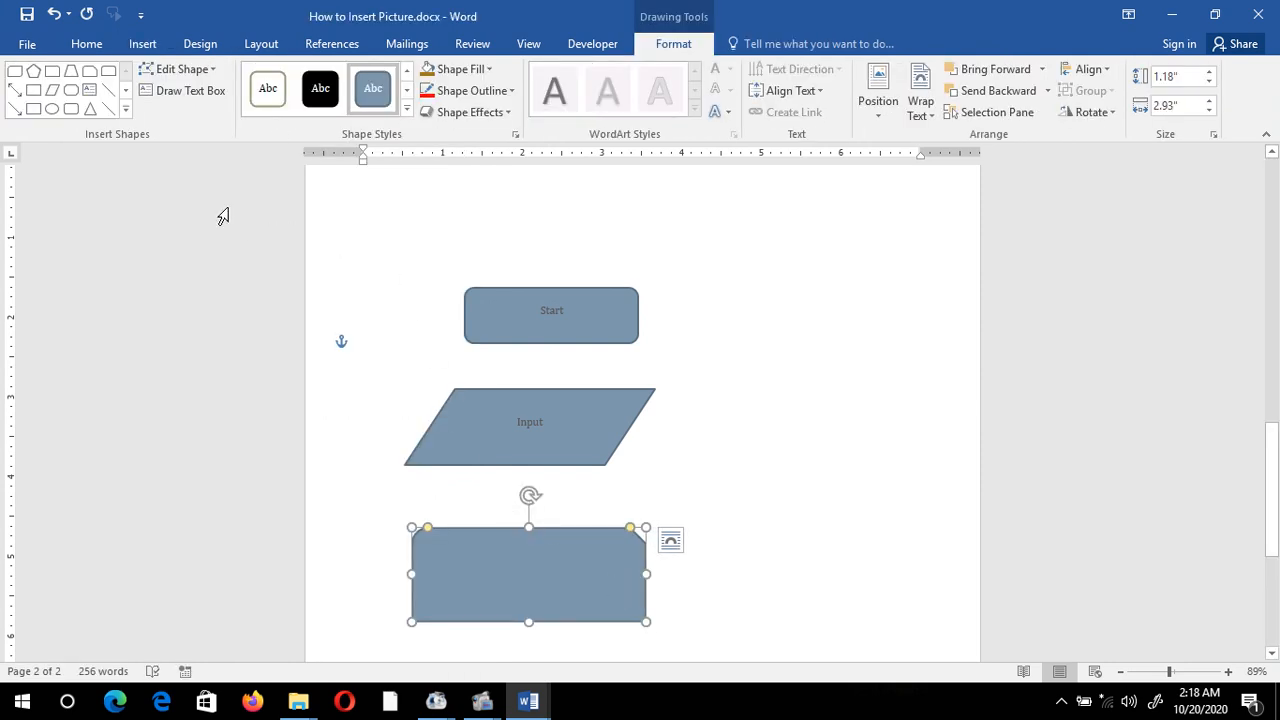
Connect "Start" to "Input" and "Input" to the rectangle below with vertical double-headed arrows about 0.52" and 0.8" long
left_click(14, 89)
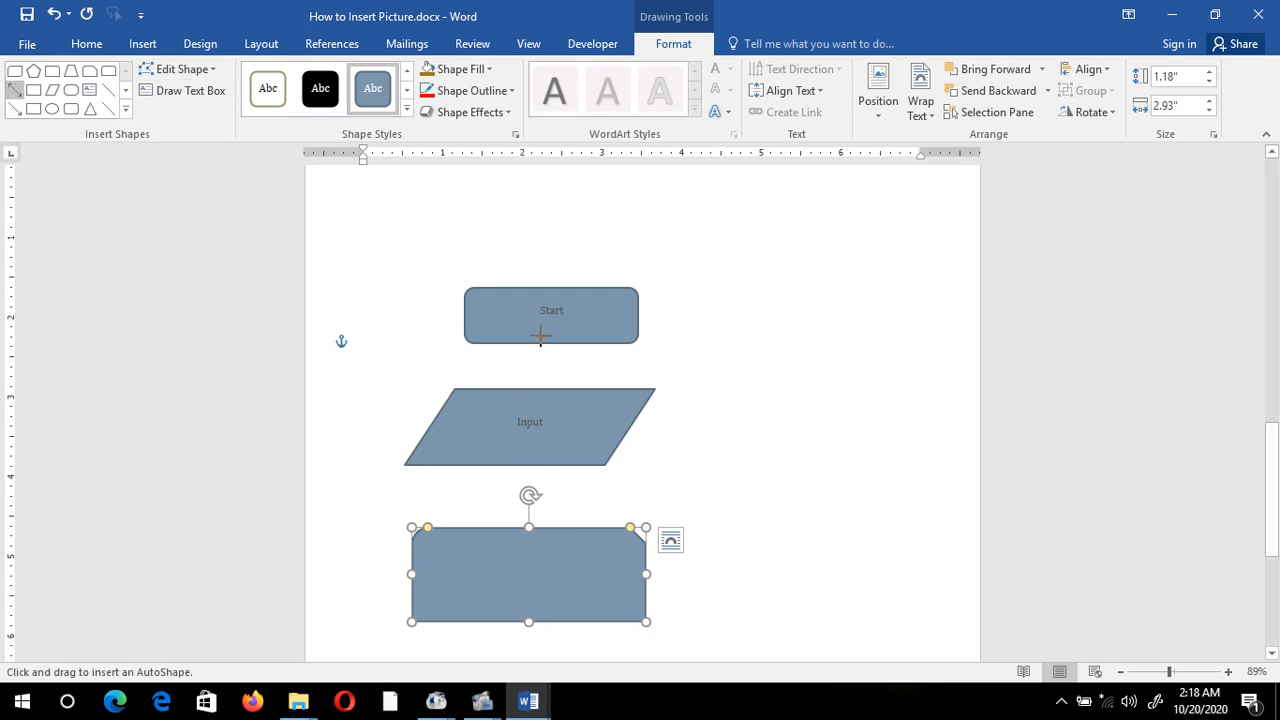
mouse_move(551, 348)
left_mouse_down()
mouse_move(534, 414)
mouse_move(551, 387)
left_mouse_up()
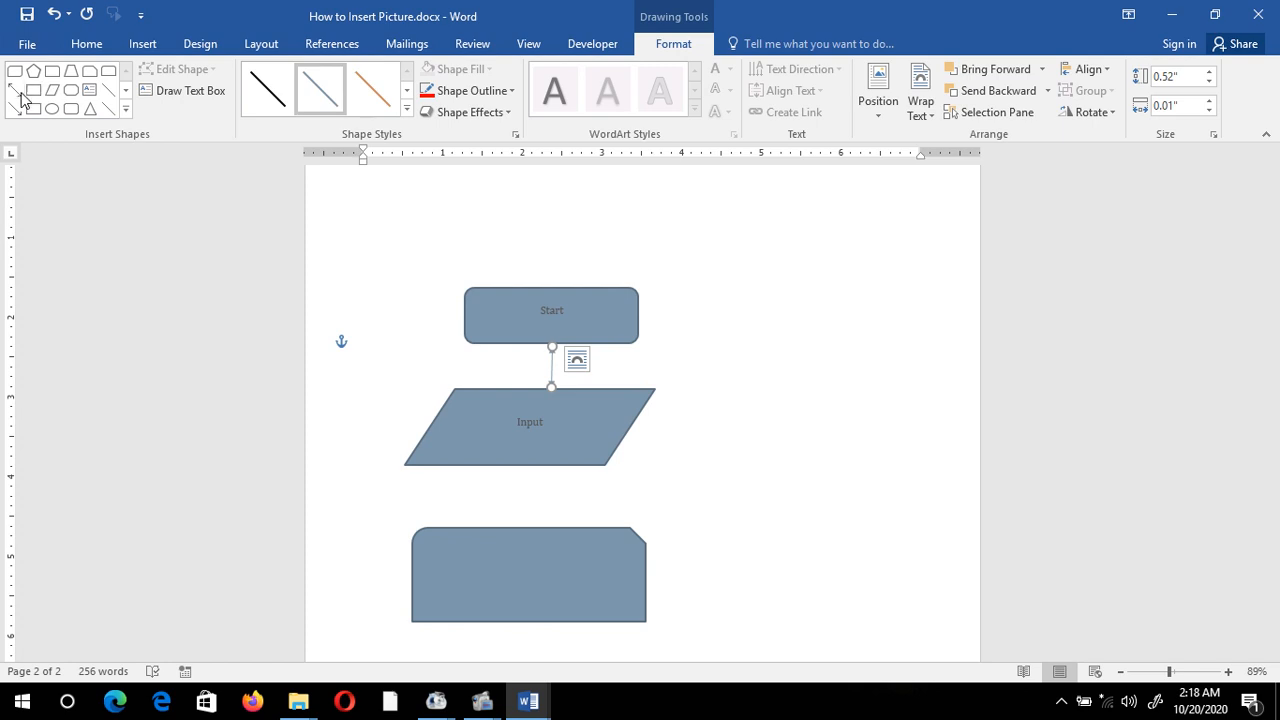
left_click(14, 89)
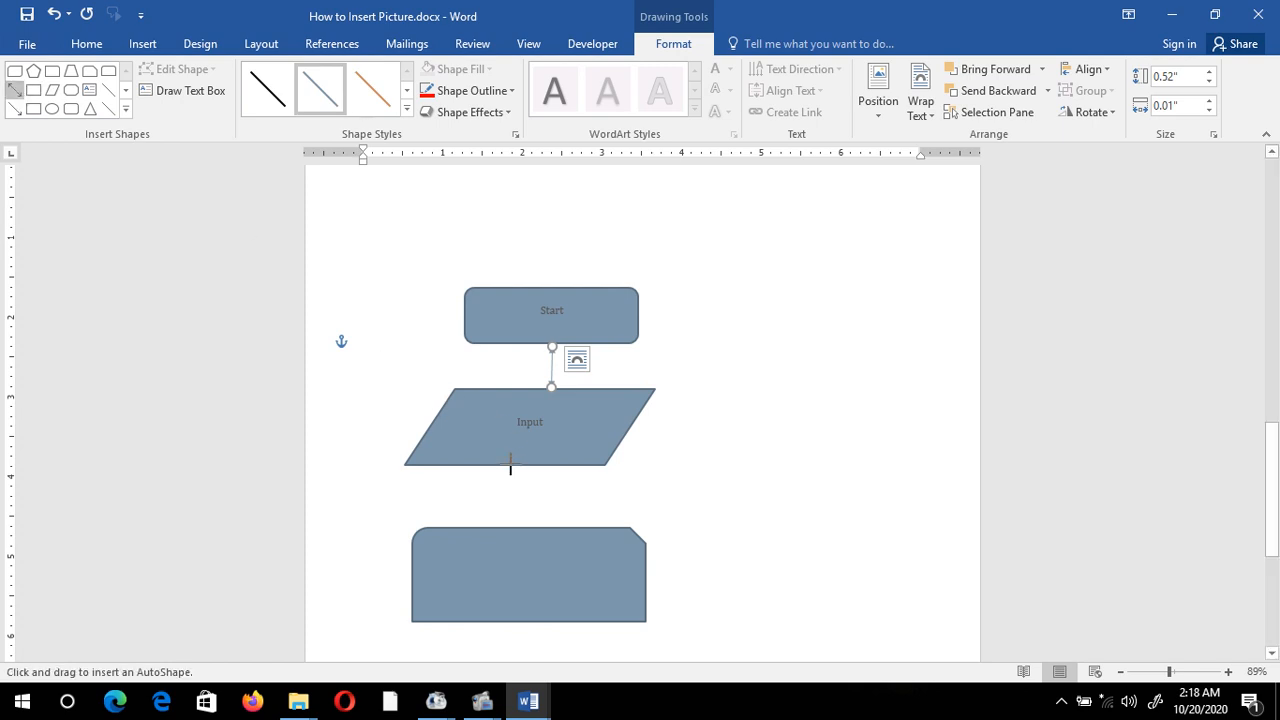
left_click_drag(510, 465, 511, 528)
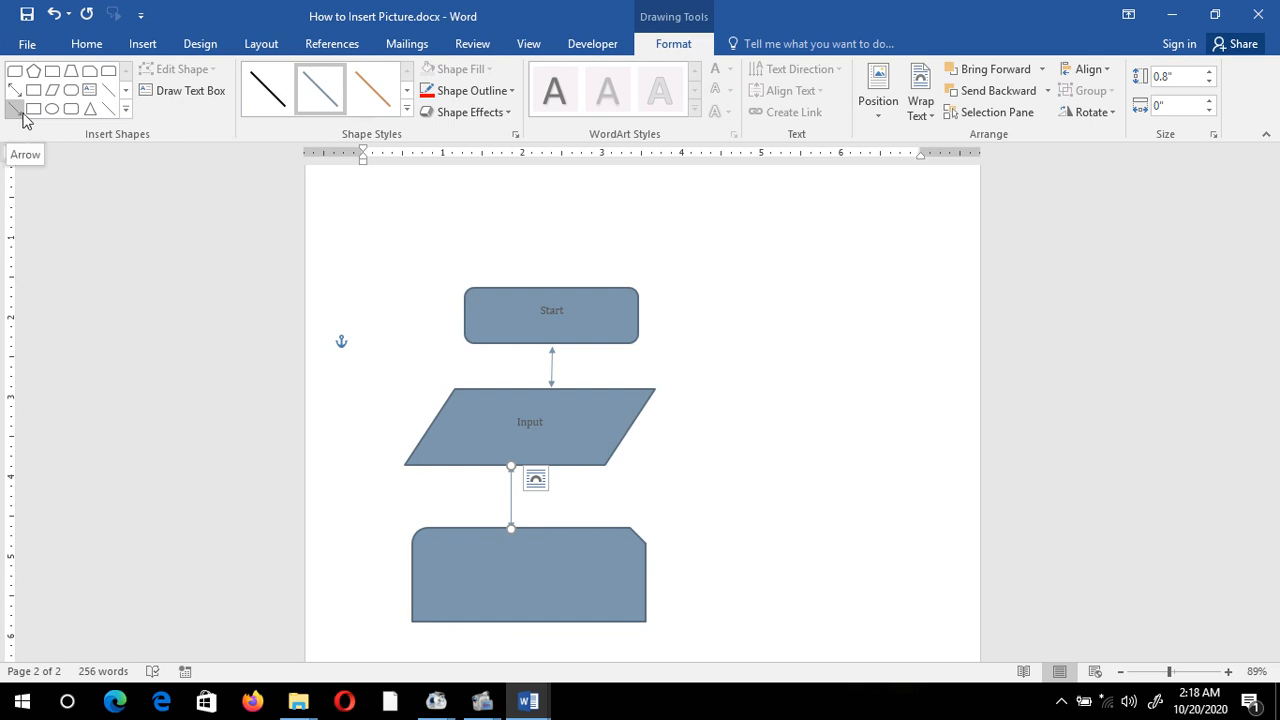
Draw a slanted single-headed arrow about 3.92" high beside the flowchart and a vertical double-headed arrow about 5.11" high to its right
left_click(12, 111)
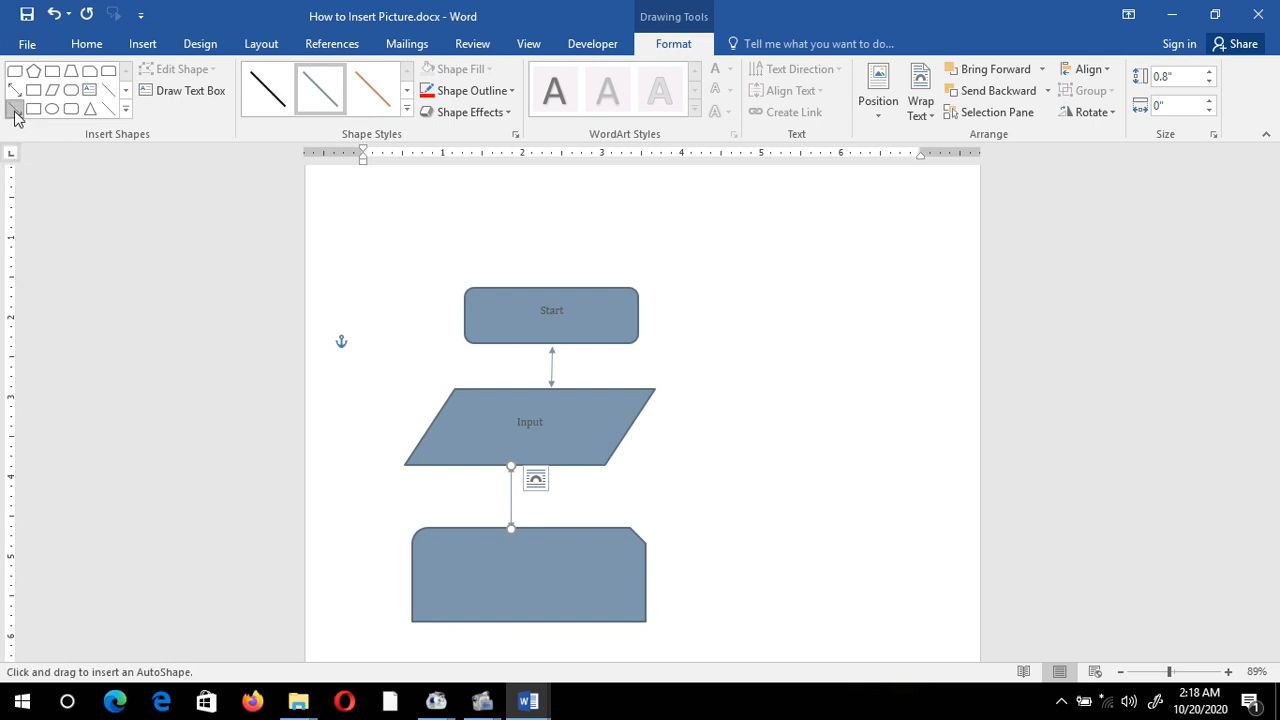
left_click_drag(823, 187, 770, 498)
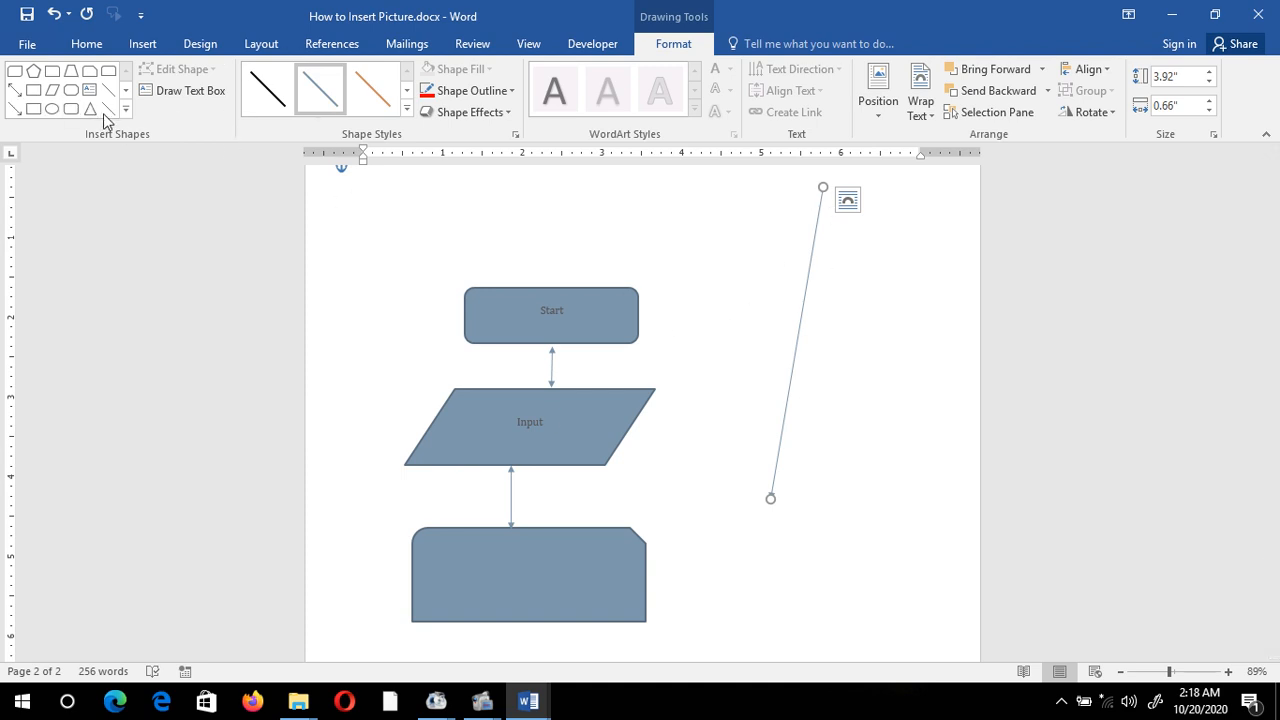
left_click(15, 92)
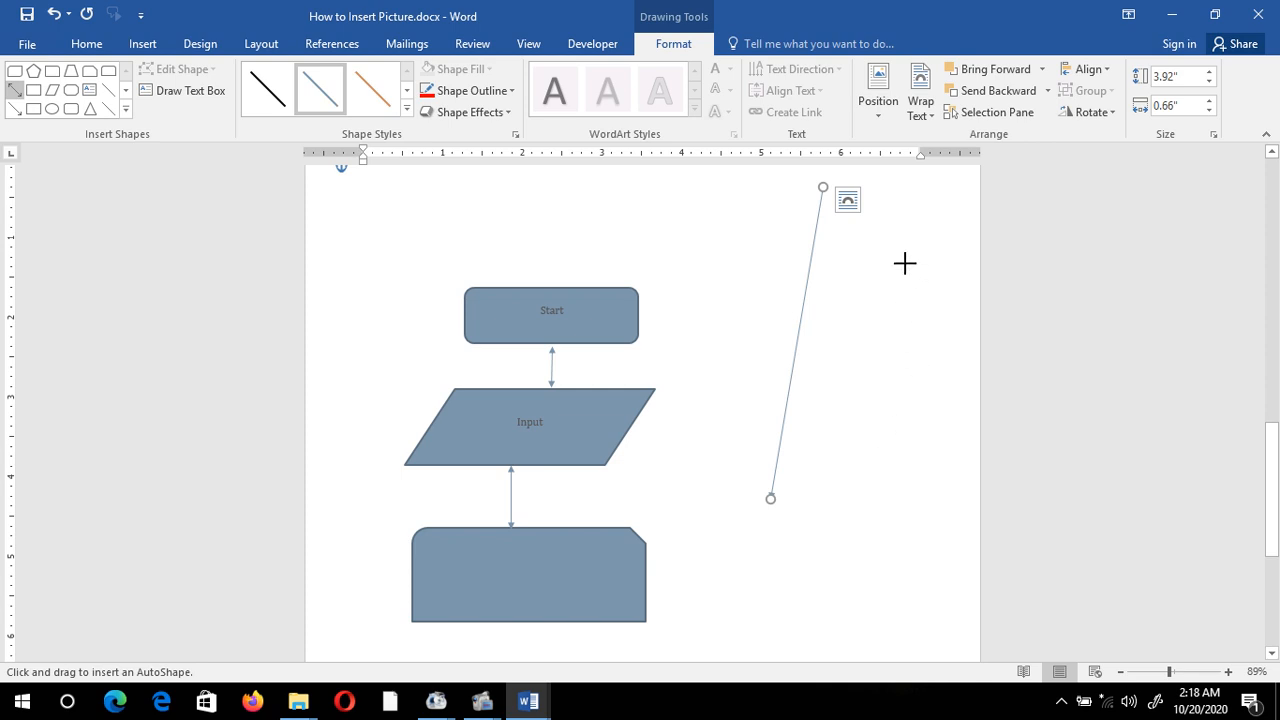
mouse_move(897, 205)
left_mouse_down()
mouse_move(889, 500)
mouse_move(870, 607)
left_mouse_up()
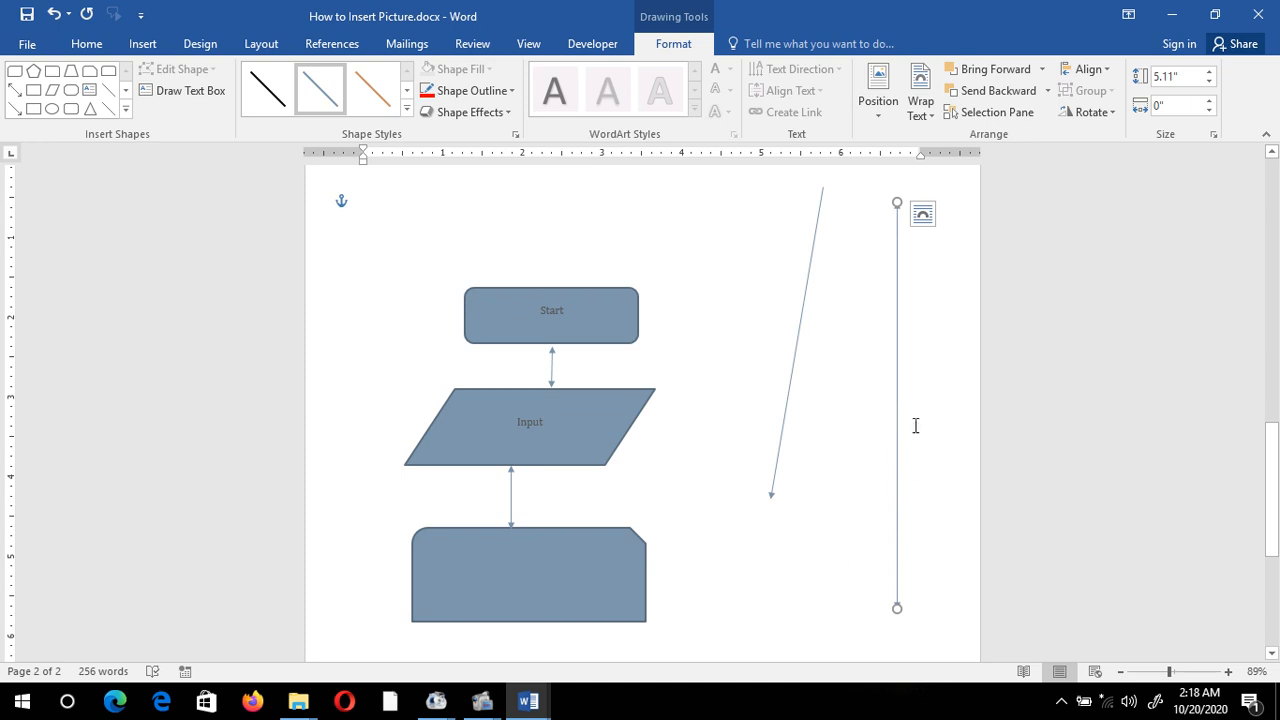
Undo the drawing of the slanted arrow and the long vertical double-headed arrow beside the flowchart
key("ctrl+z")
key("ctrl+z")
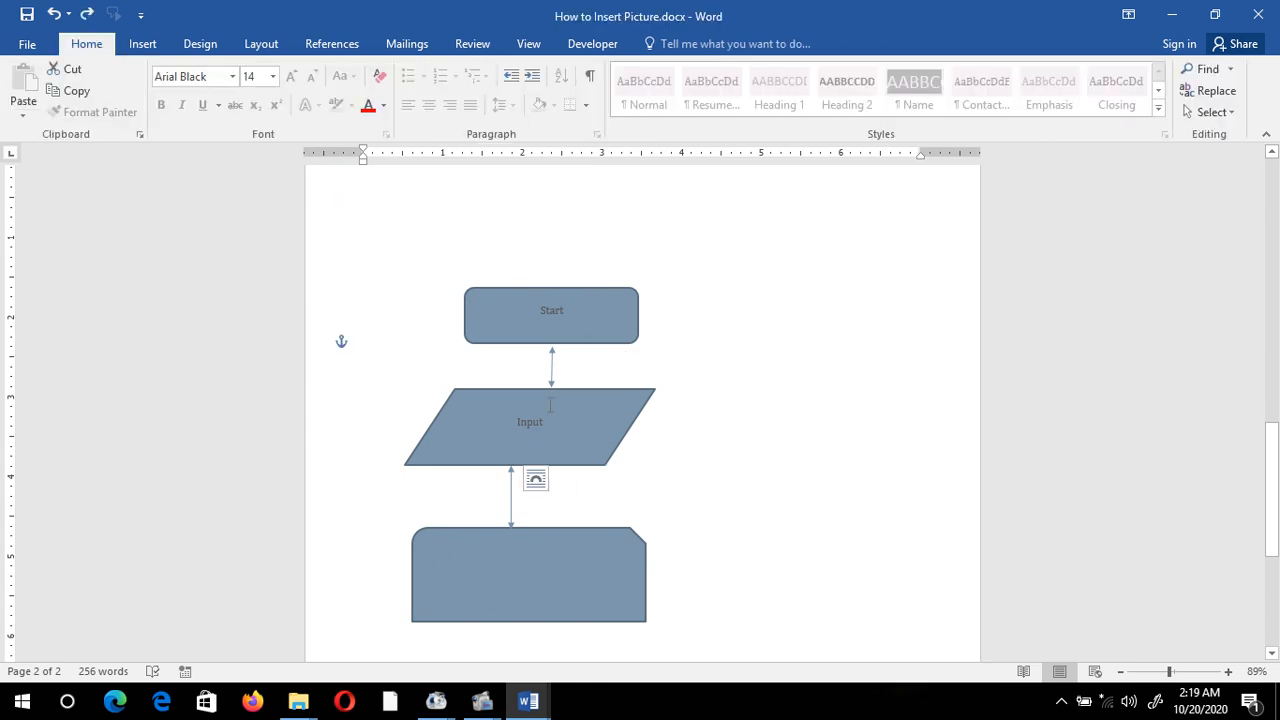
Select all three flowchart shapes together with both connecting arrows and set their font to Times New Roman
left_click(576, 318)
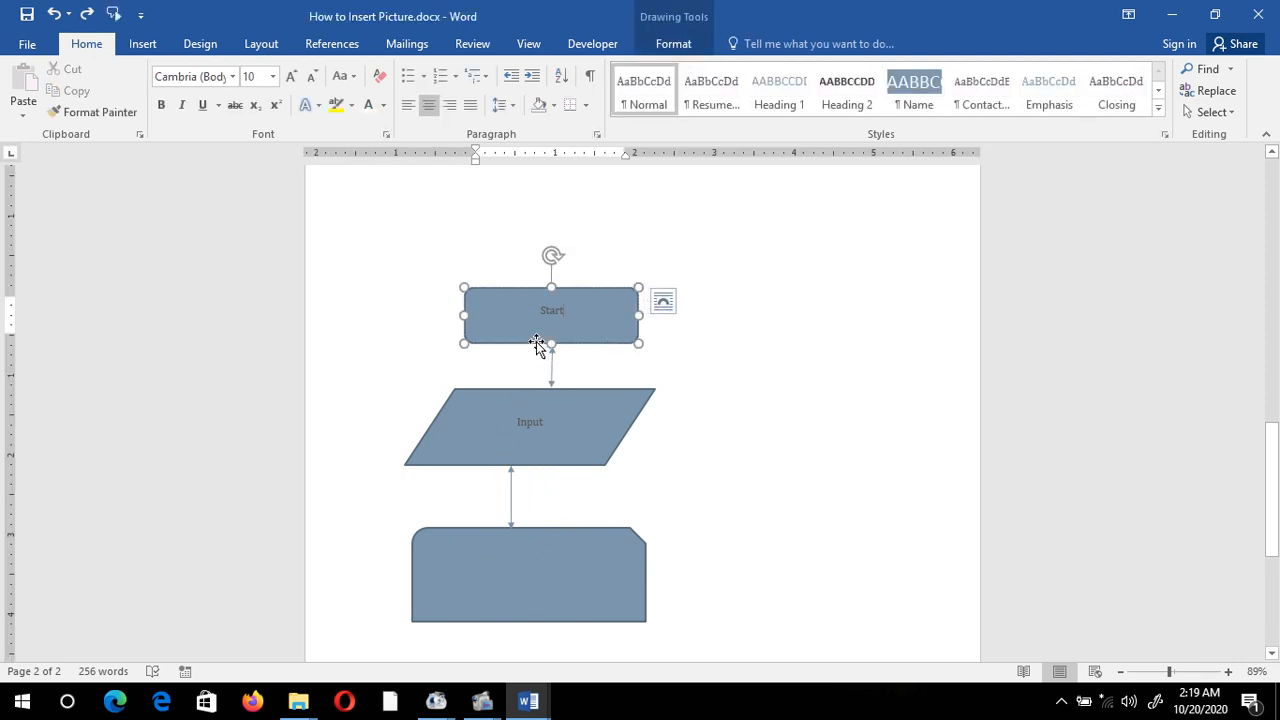
left_click(505, 390, "shift")
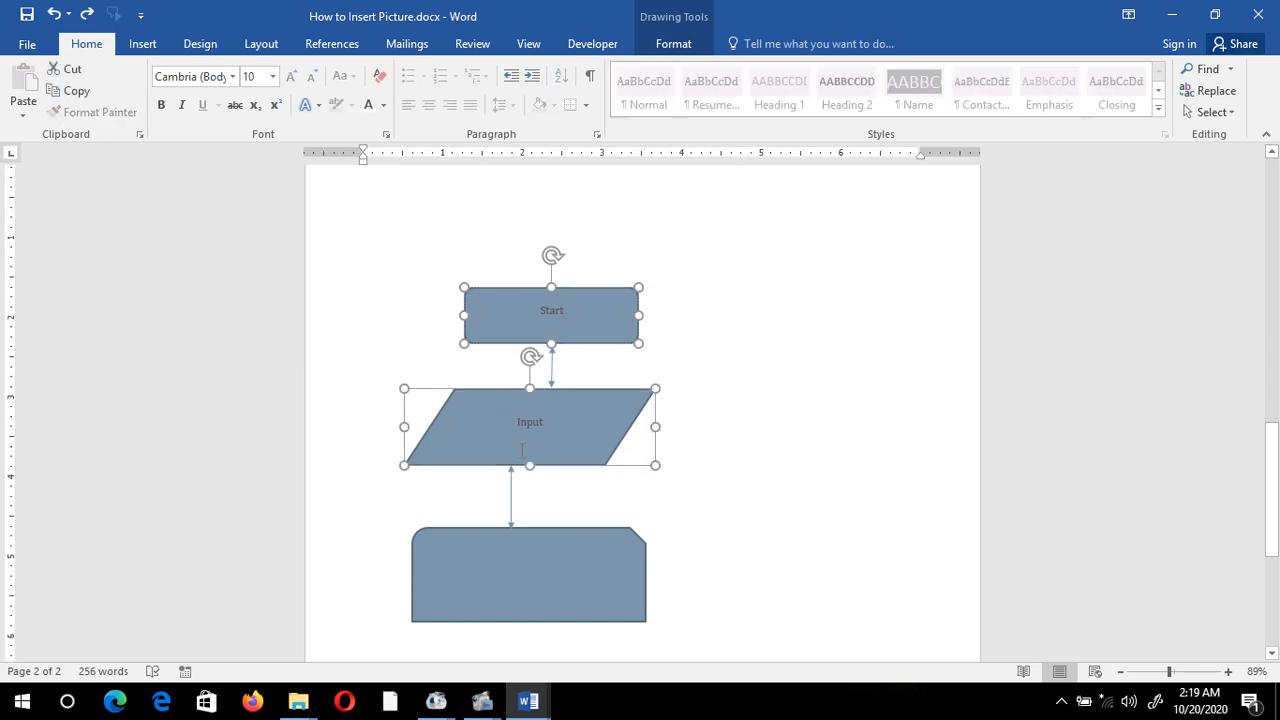
left_click(526, 555, "shift")
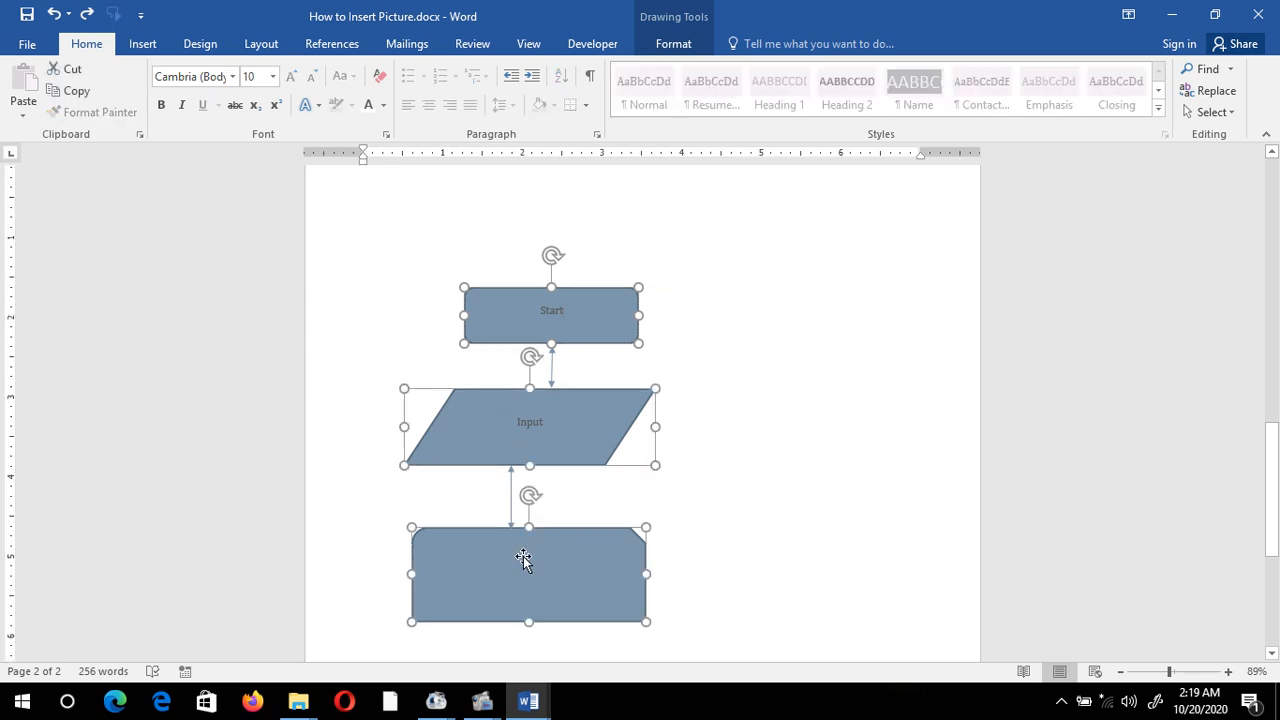
left_click(512, 500, "shift")
left_click(551, 368, "shift")
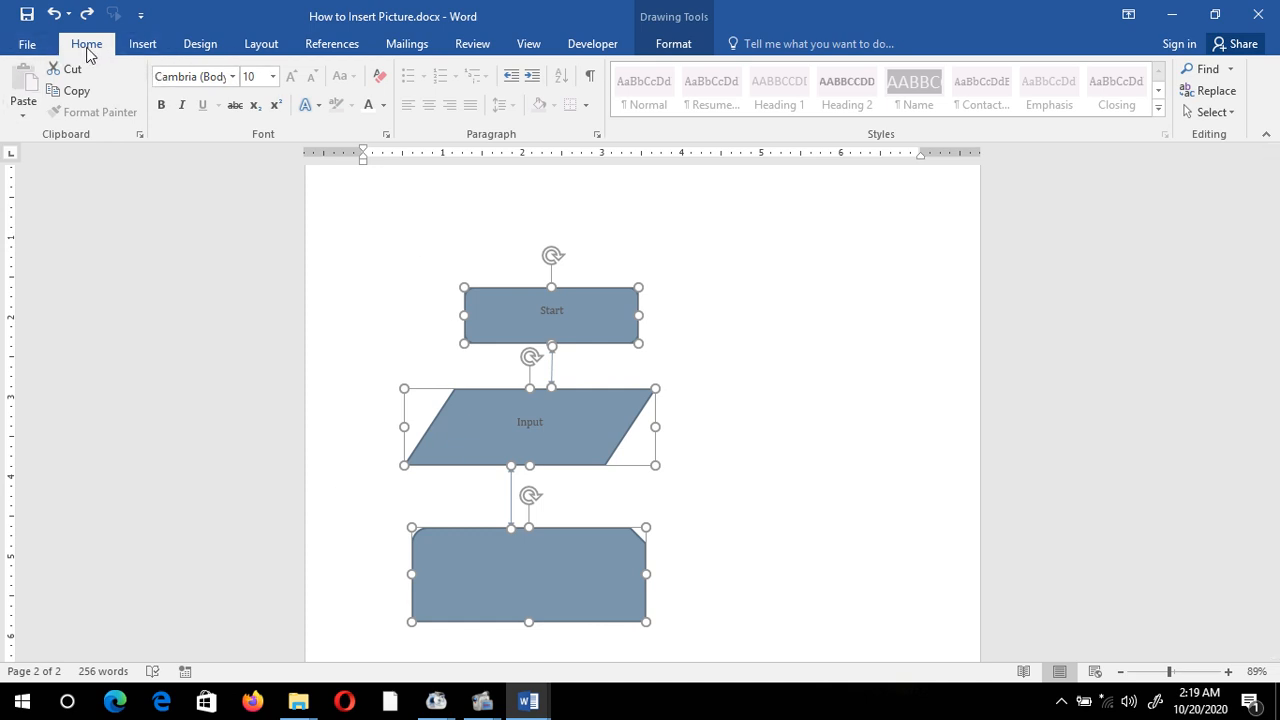
left_click(232, 76)
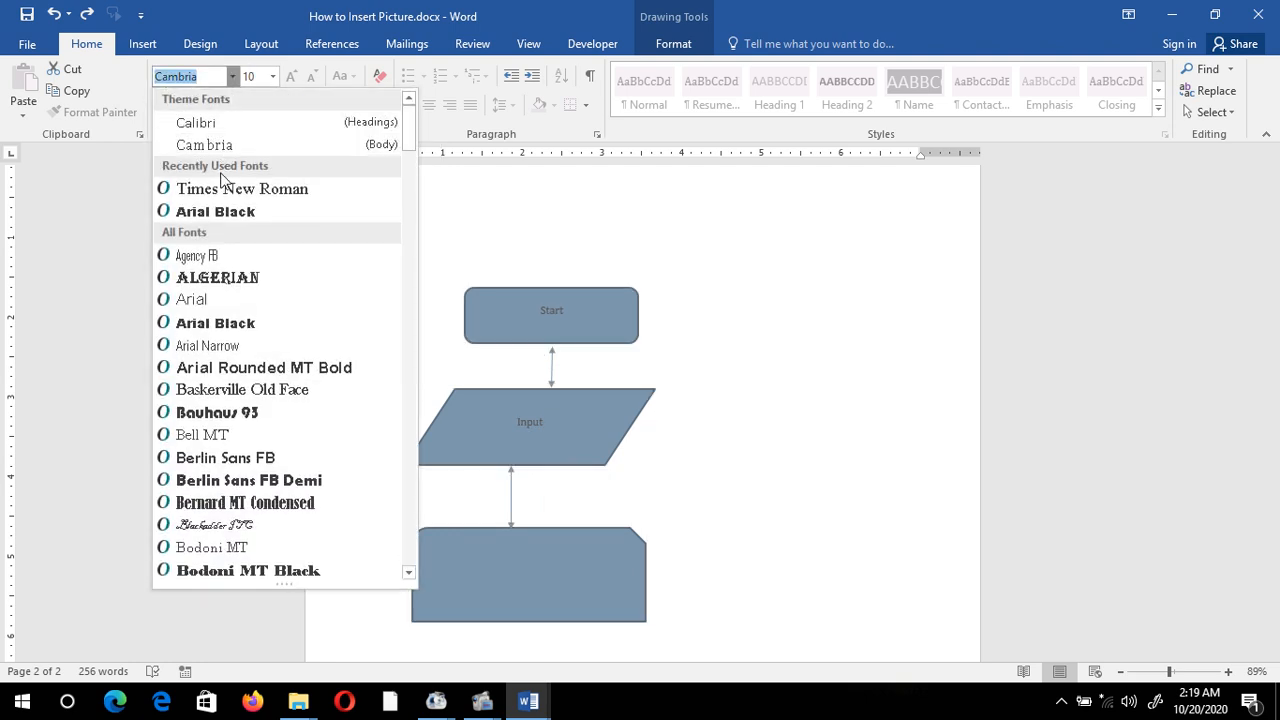
left_click(222, 190)
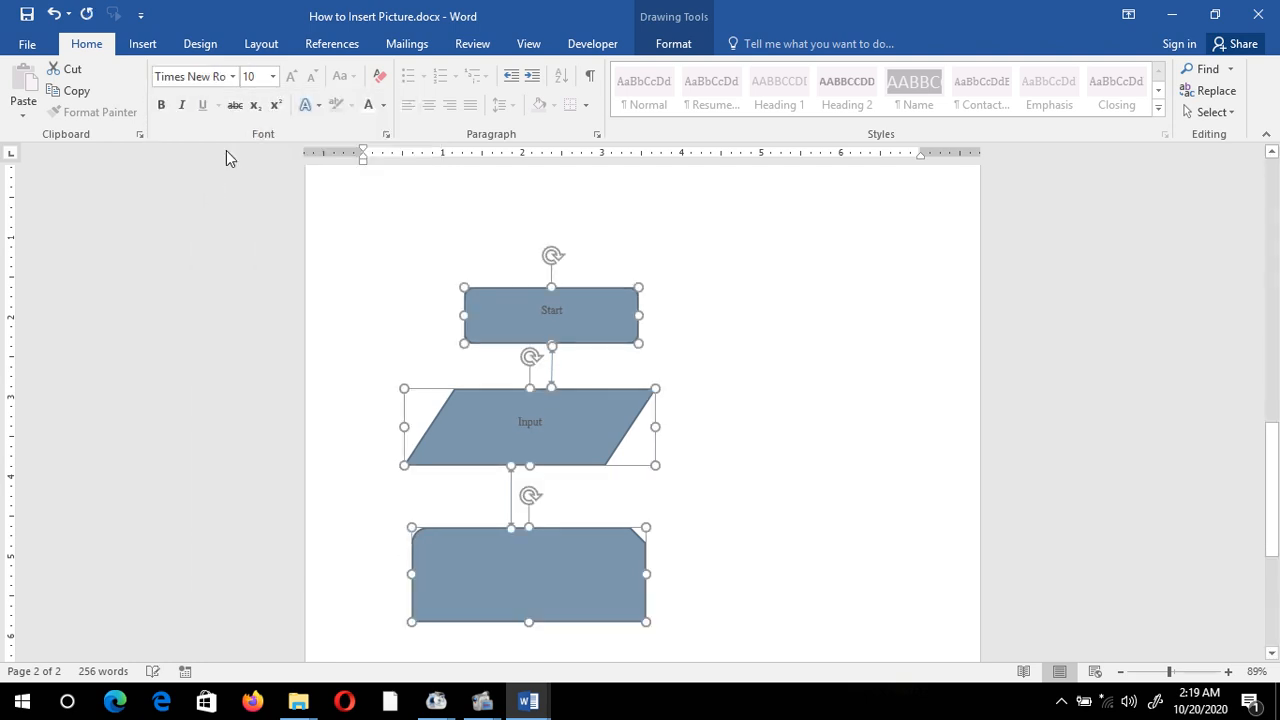
Set the text of the selected flowchart shapes to size 26 with a white font color
left_click(272, 76)
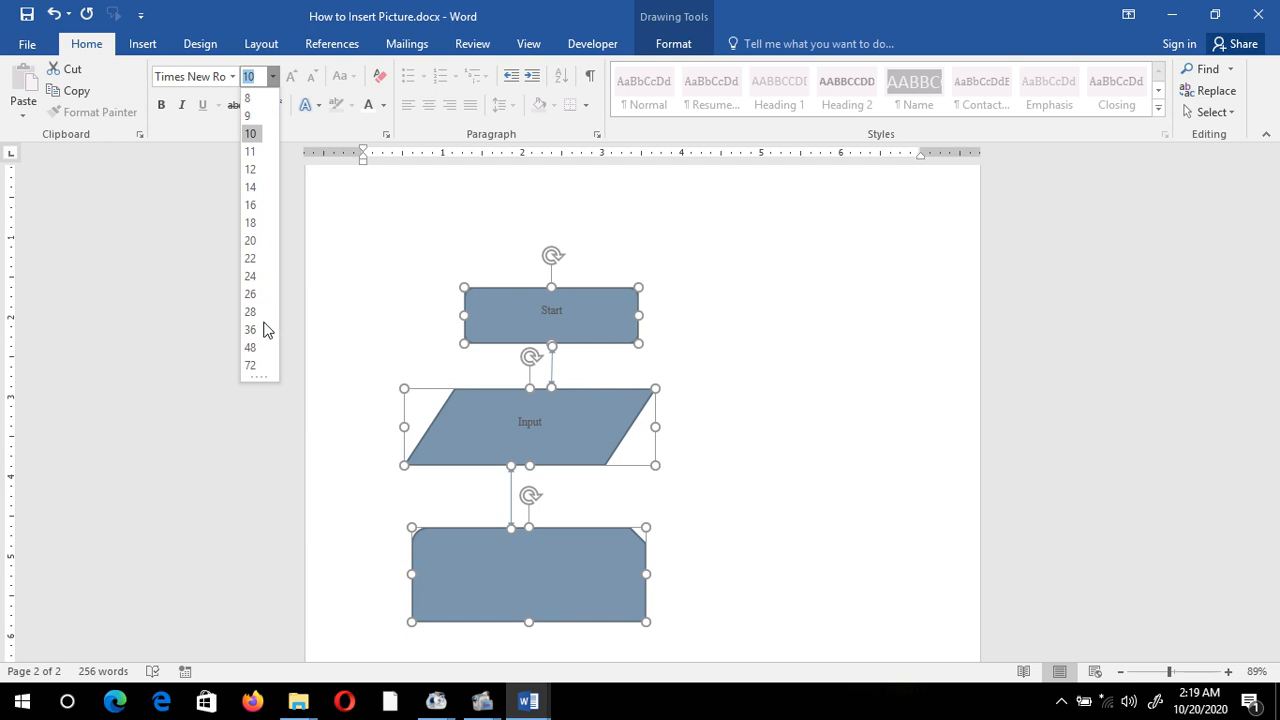
left_click(250, 295)
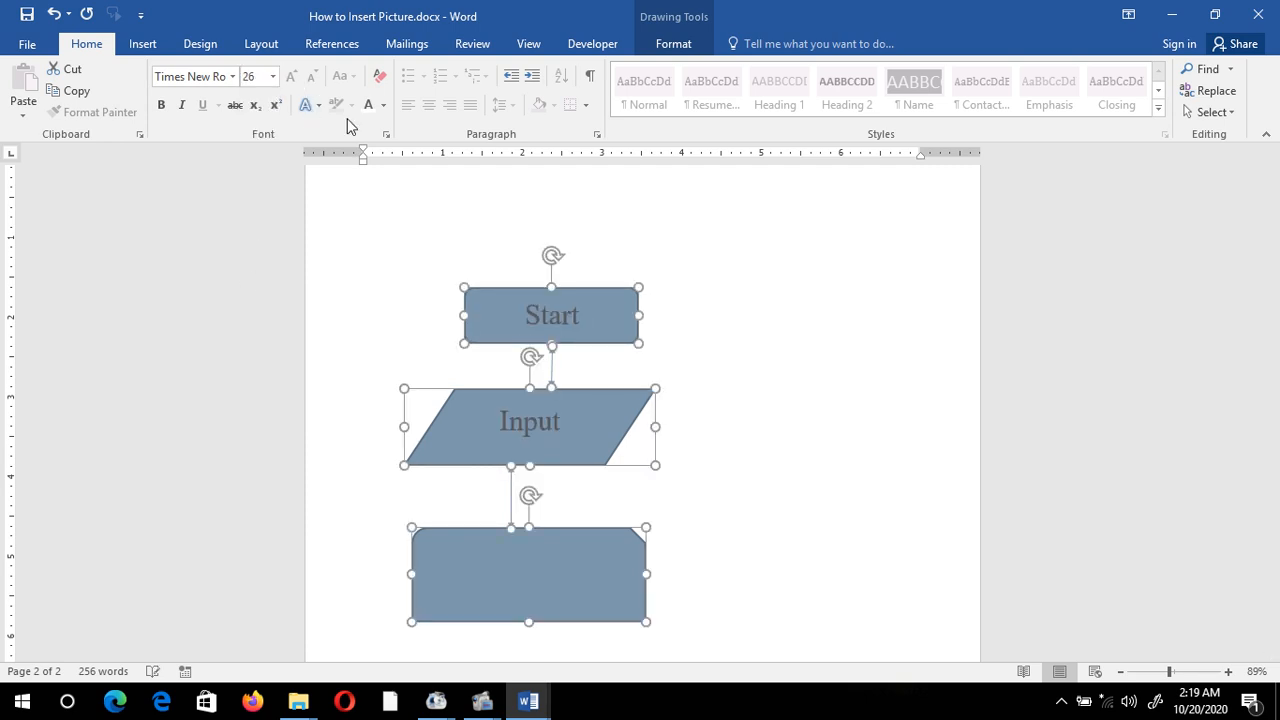
left_click(383, 105)
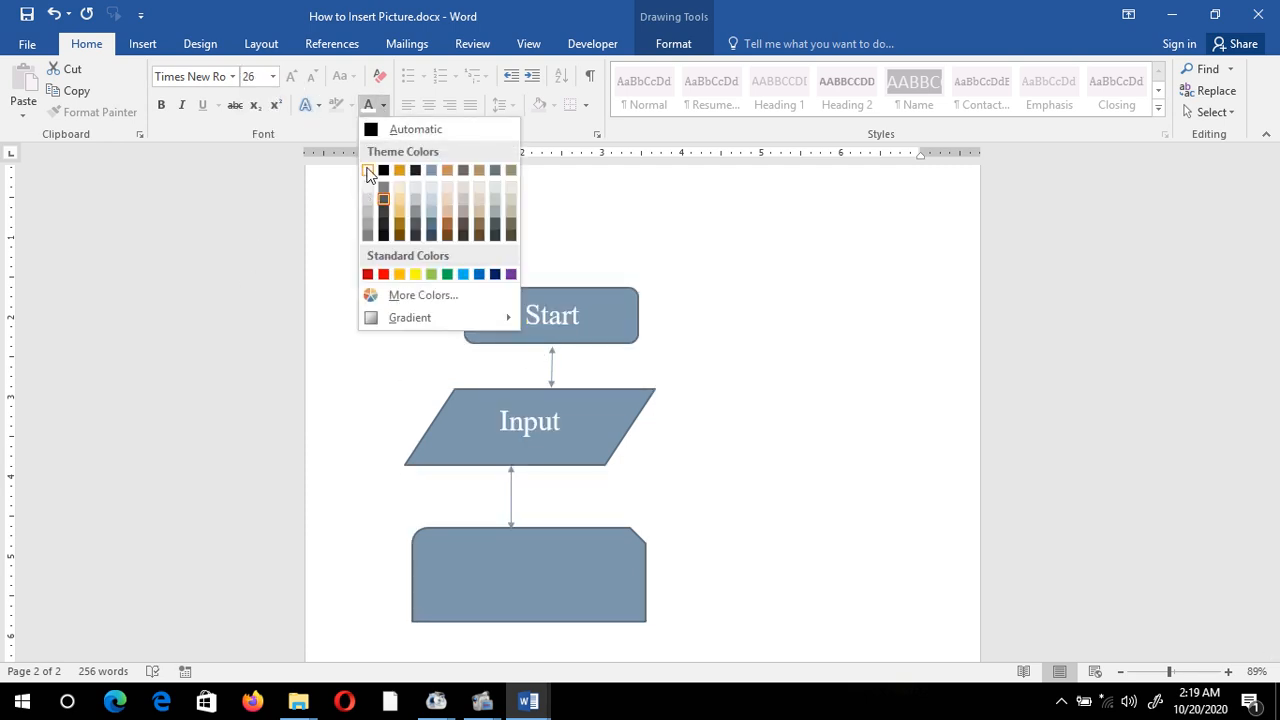
left_click(367, 170)
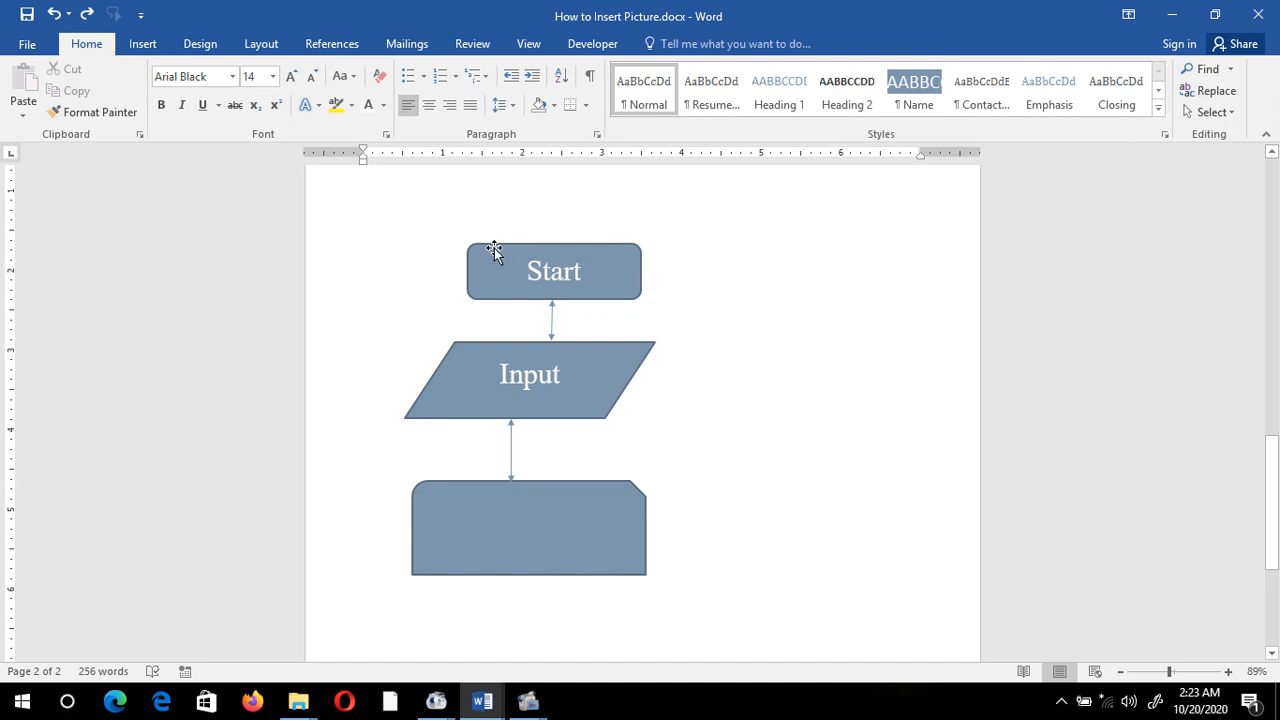
Move the "Start" box, the arrow below it and the "Input" parallelogram one by one toward the right side of the page
left_click_drag(494, 248, 666, 242)
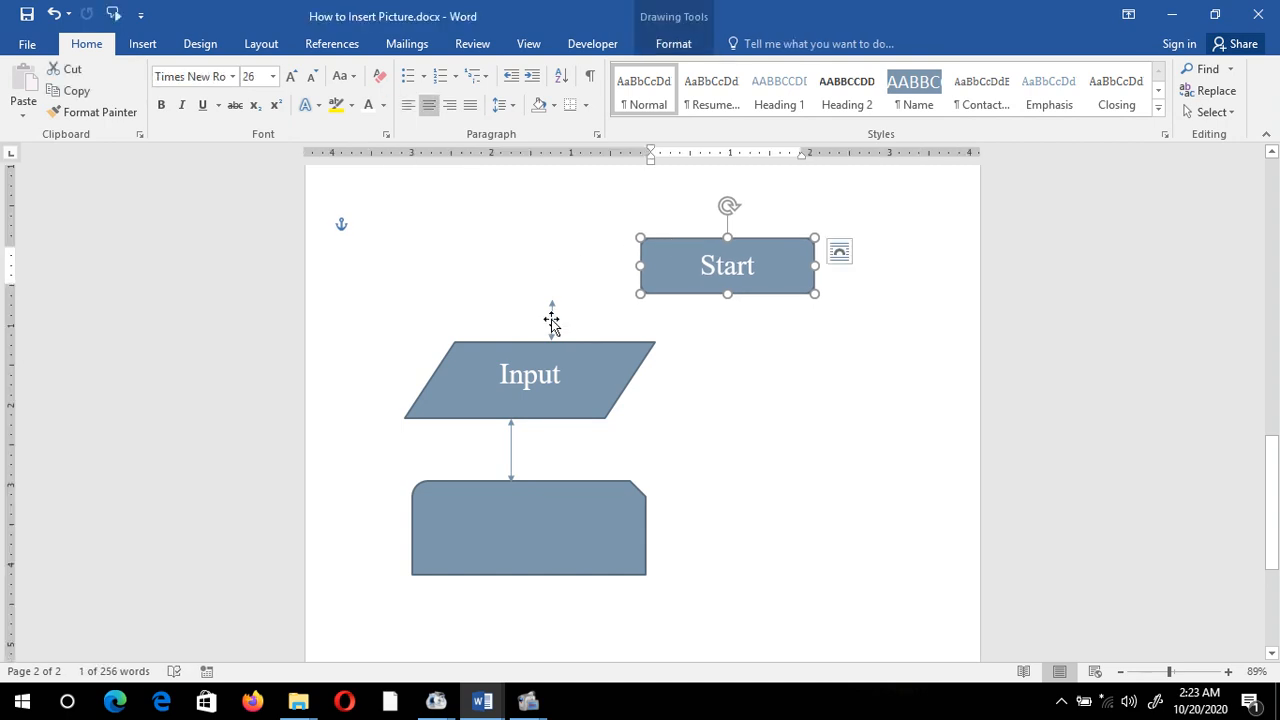
left_click_drag(551, 320, 726, 317)
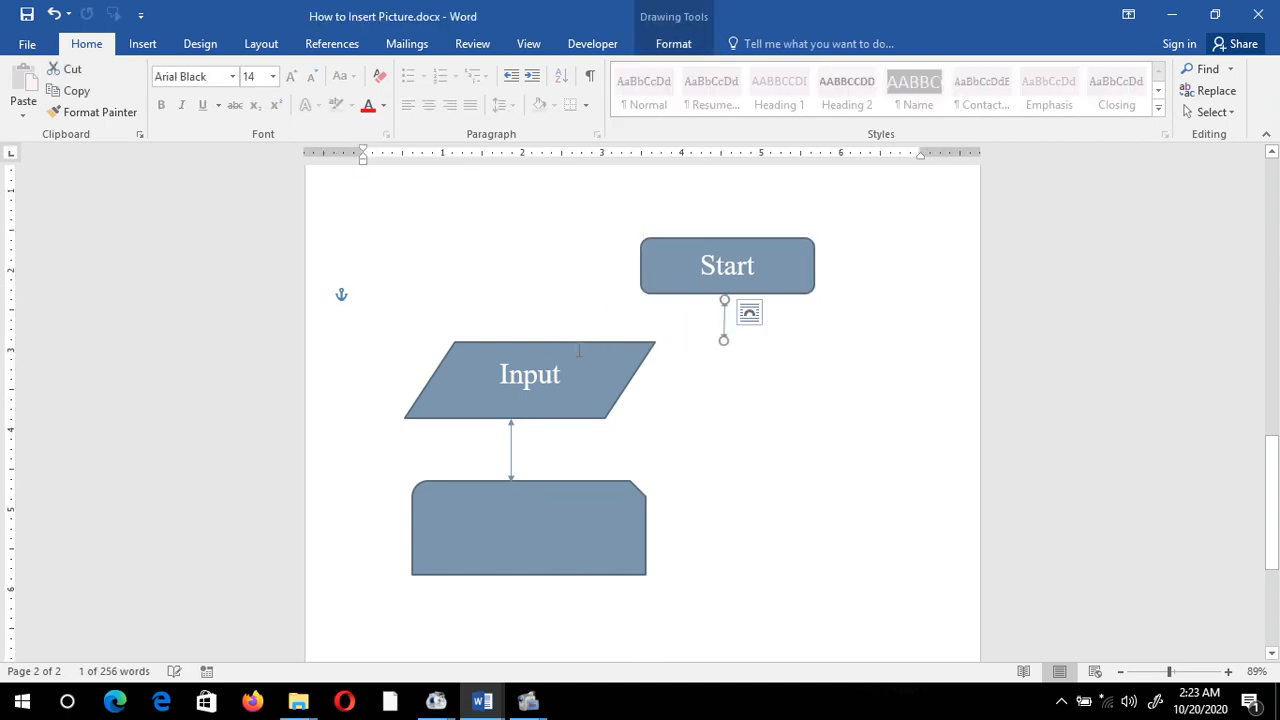
left_click_drag(529, 346, 728, 345)
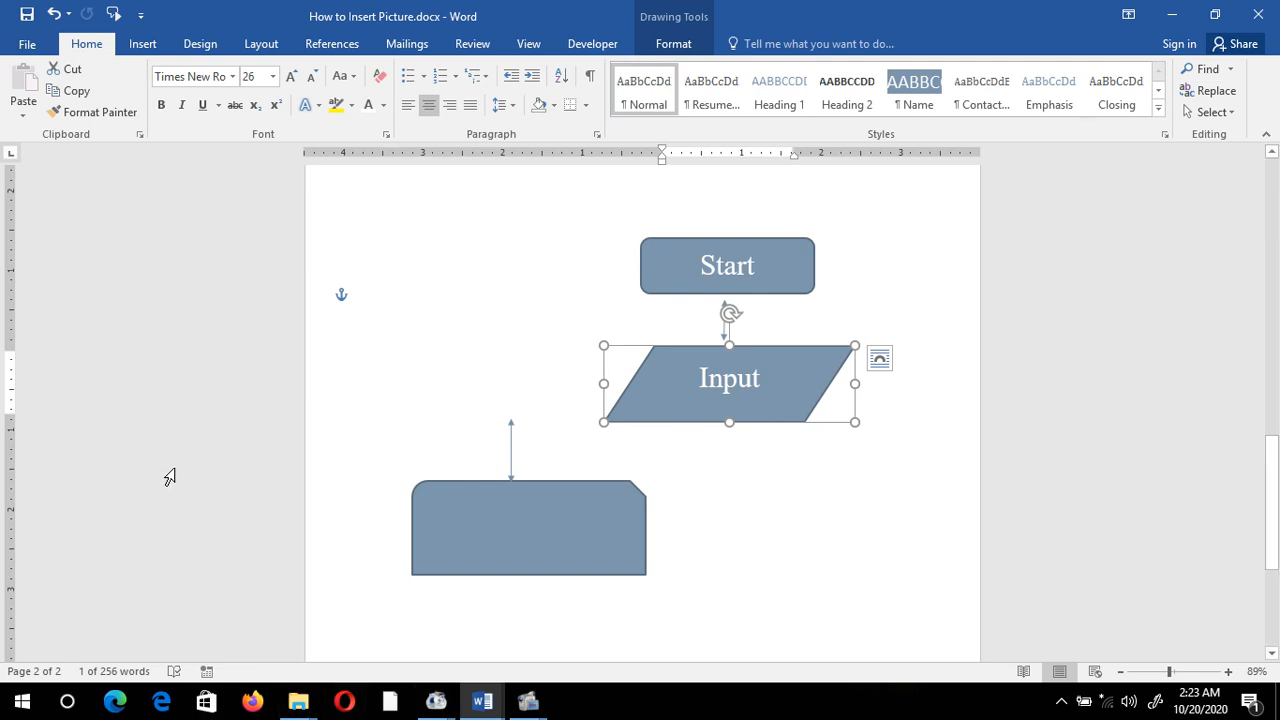
Undo the three separate moves of the "Start" box, its arrow and the "Input" parallelogram, and clear the selection
key("ctrl+z")
key("ctrl+z")
key("ctrl+z")
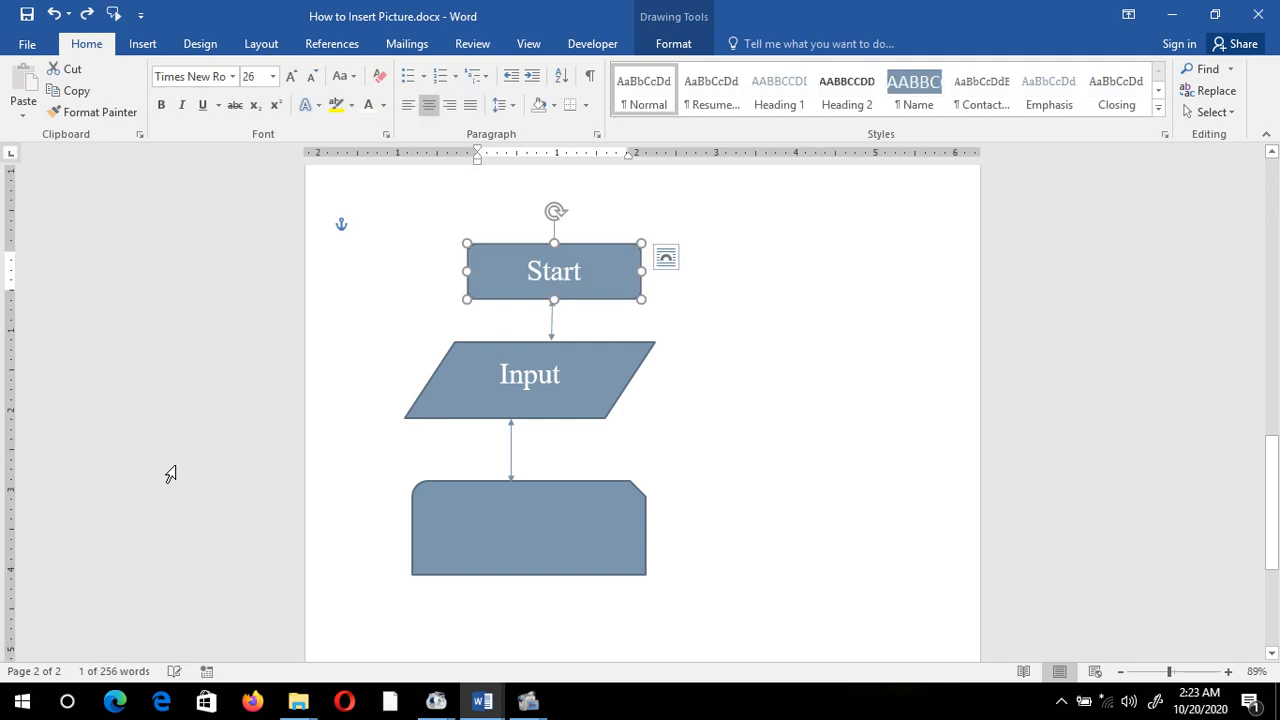
left_click(692, 387)
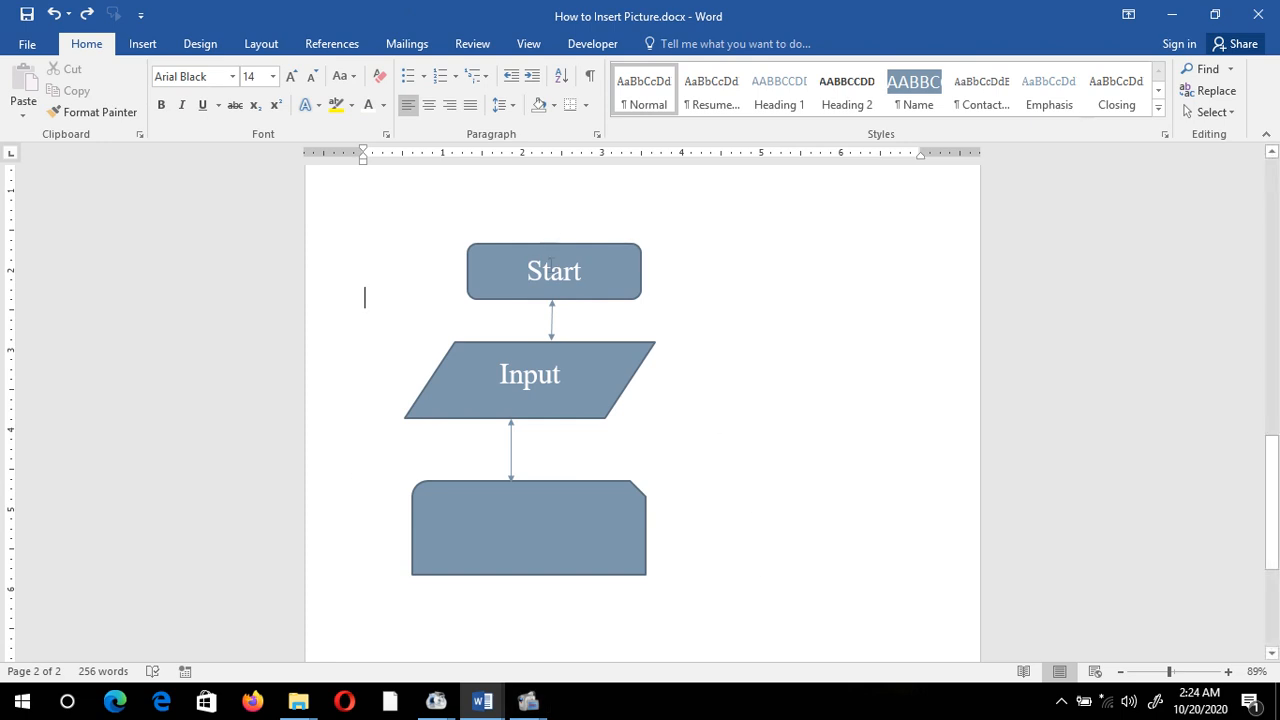
Select the three flowchart shapes and both connecting arrows and group them into one object
left_click(513, 249)
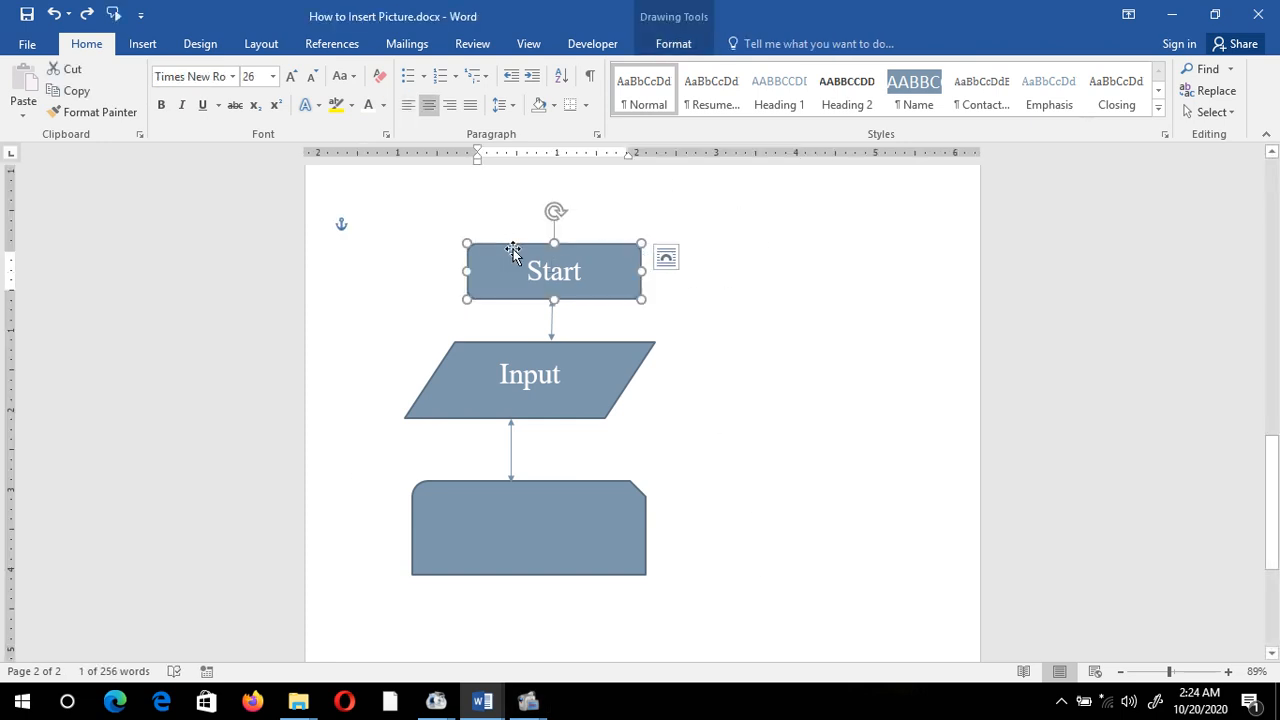
left_click(551, 323, "shift")
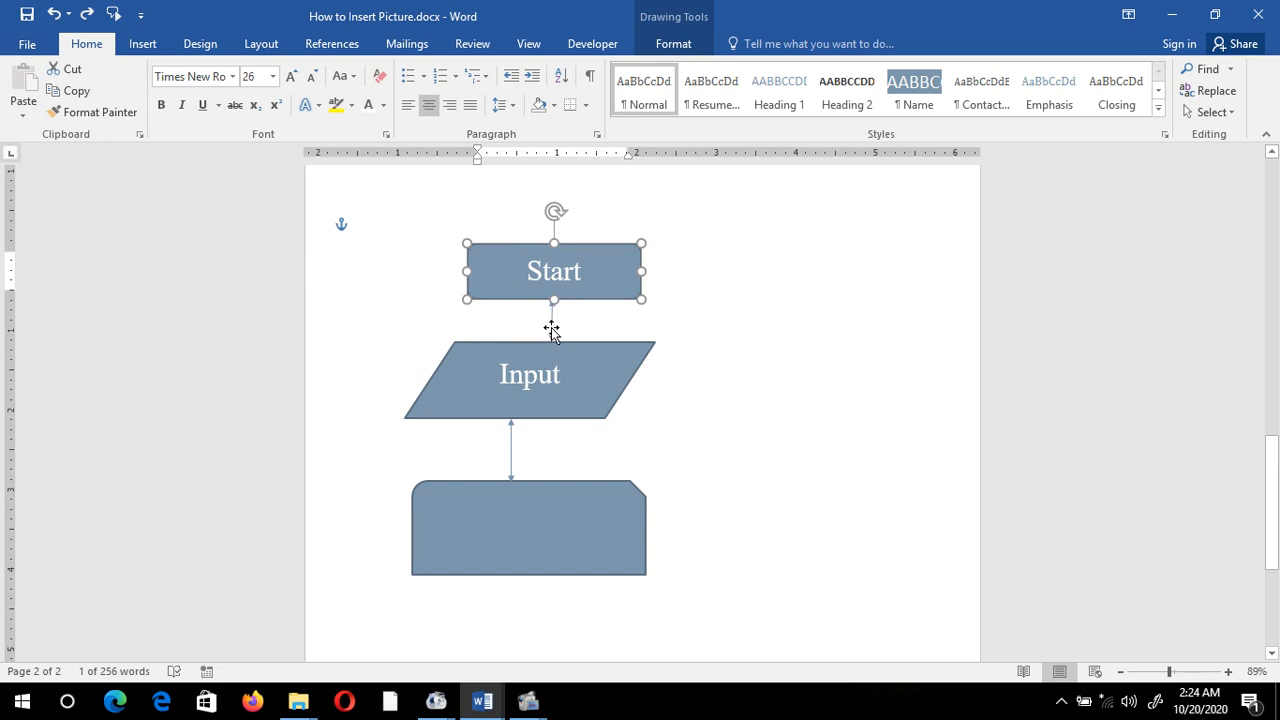
left_click(499, 346, "shift")
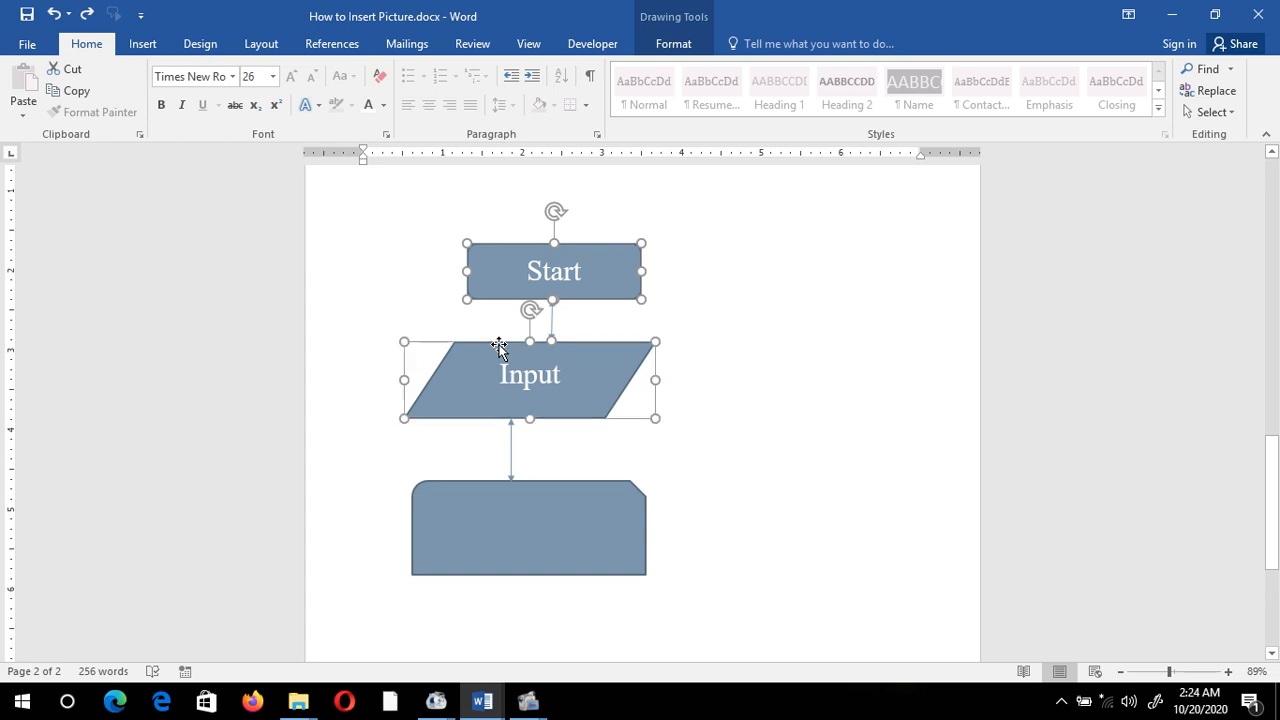
left_click(510, 455, "shift")
left_click(510, 513, "shift")
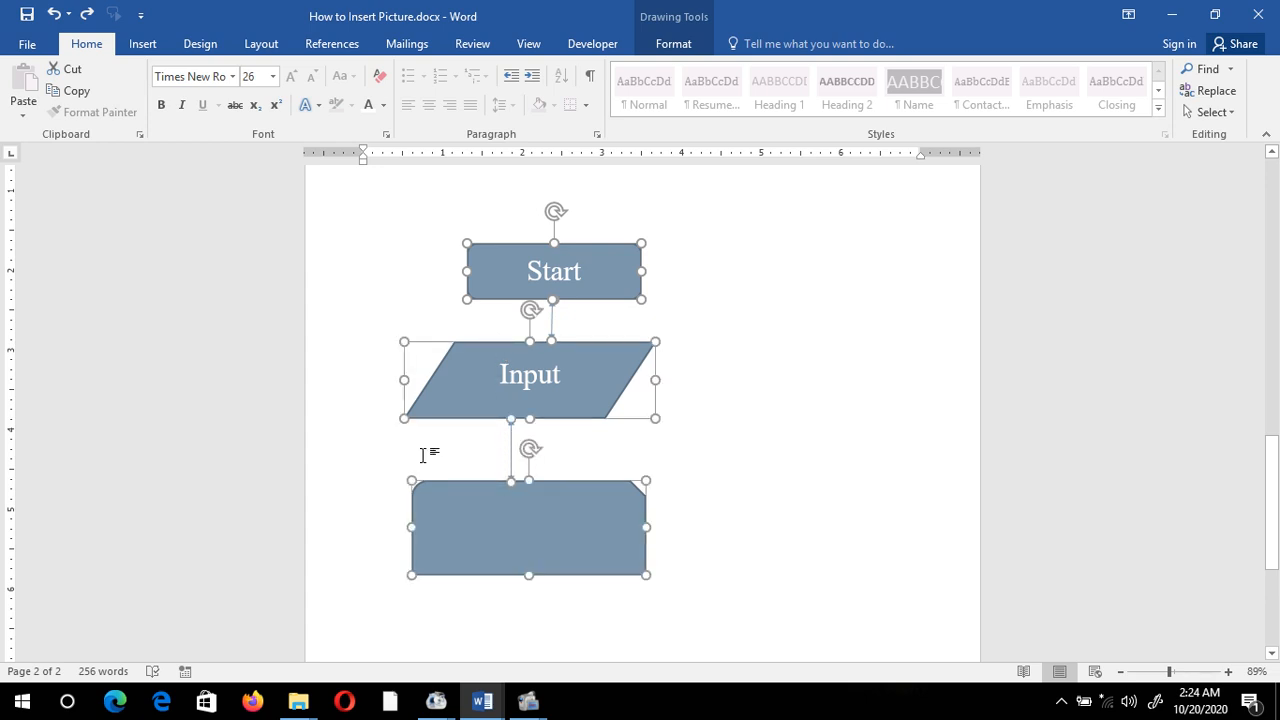
left_click(672, 50)
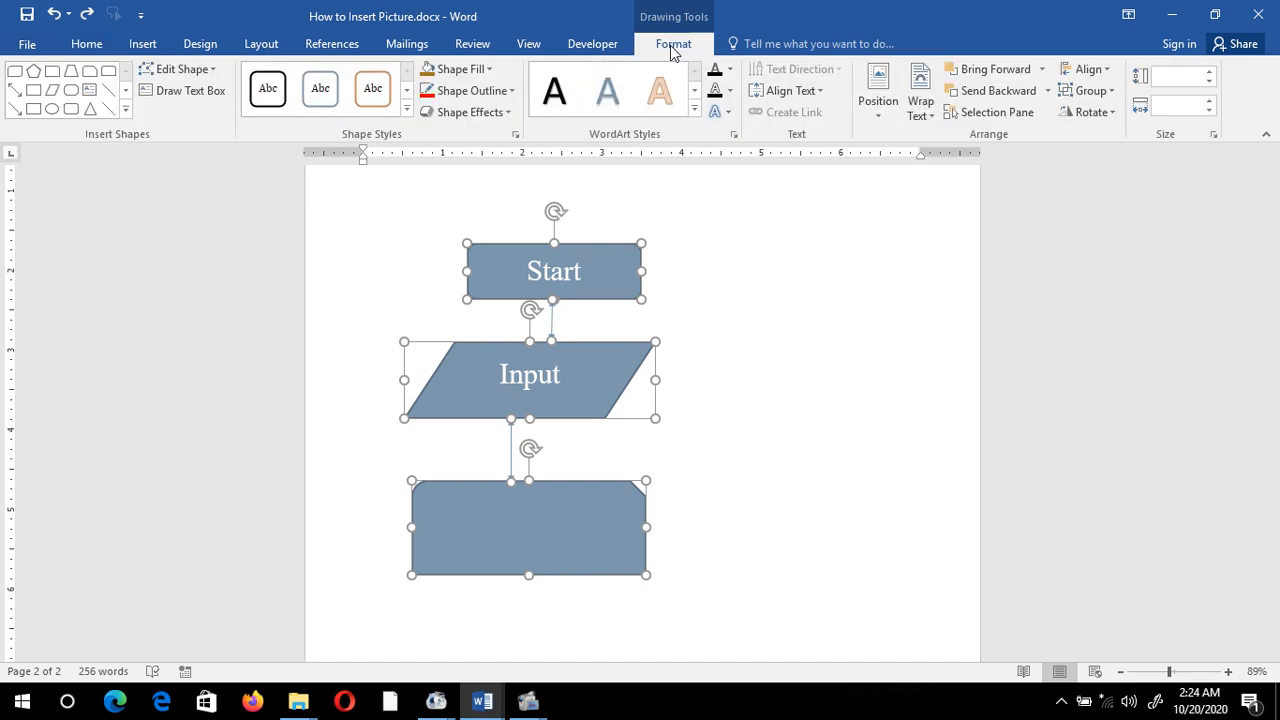
left_click(1082, 96)
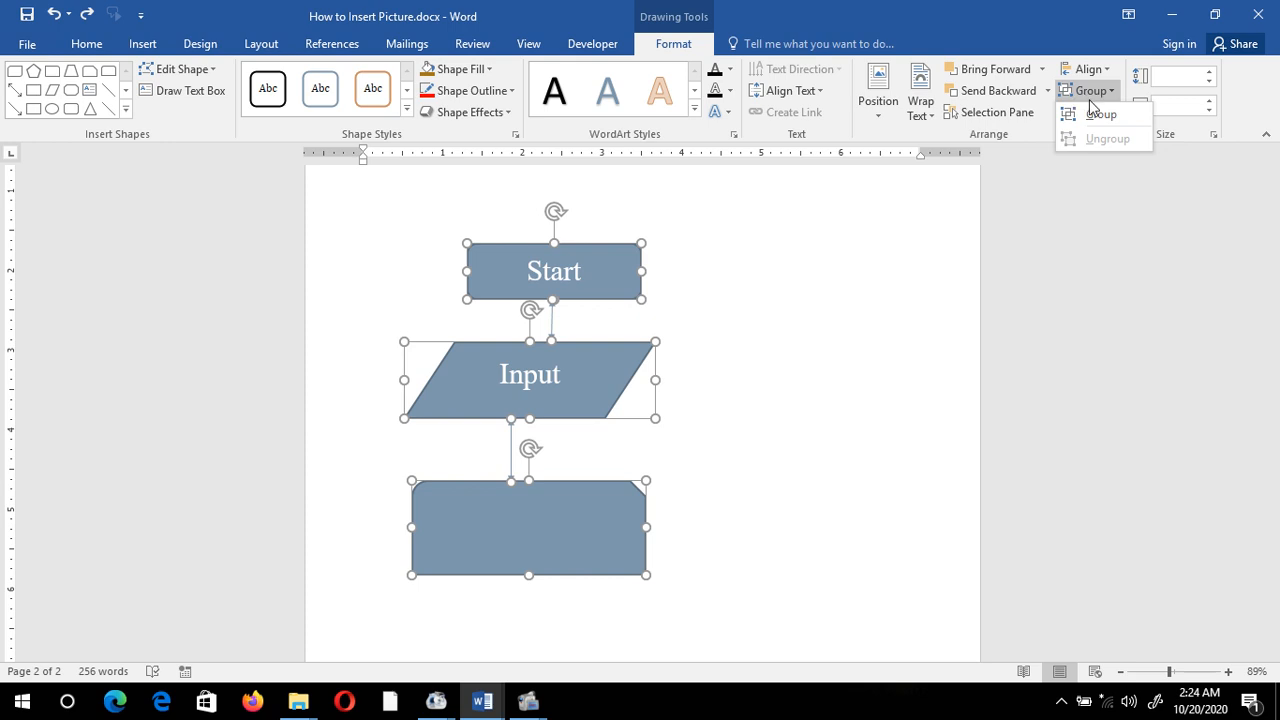
left_click(1100, 115)
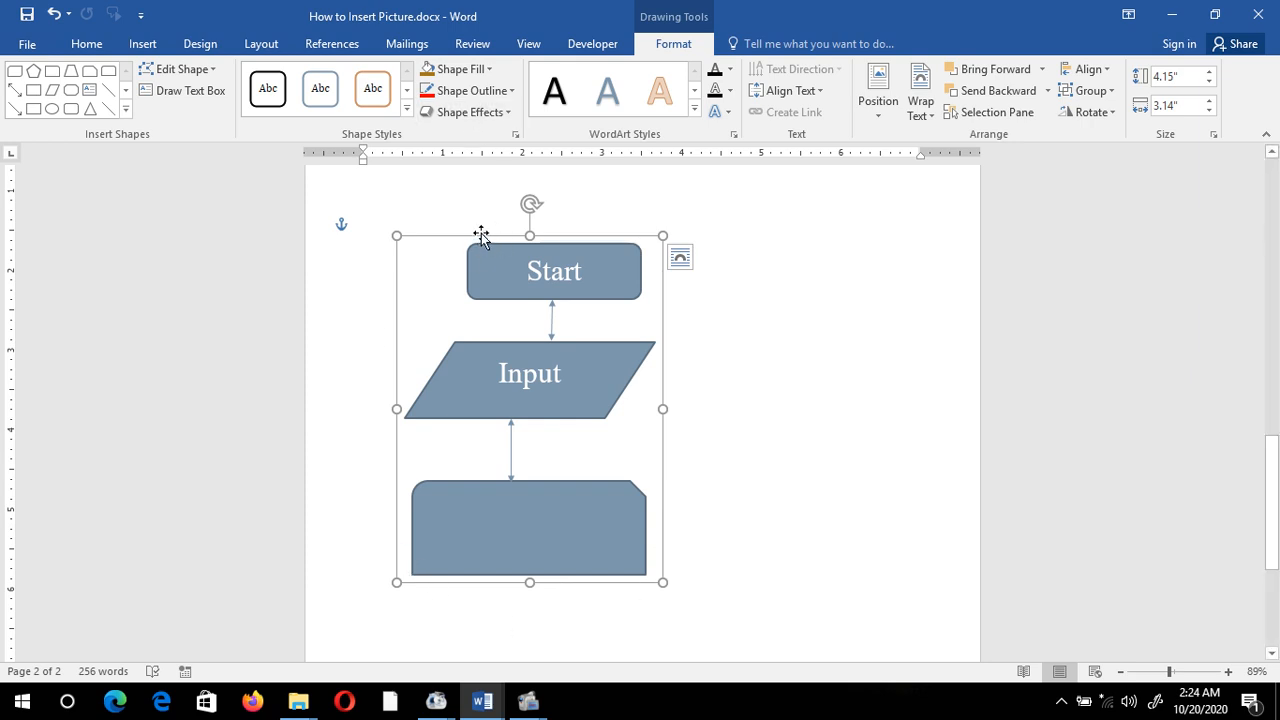
Move the grouped flowchart about 0.8" to the right as one object, ungroup it and clear the selection
left_click_drag(481, 234, 517, 224)
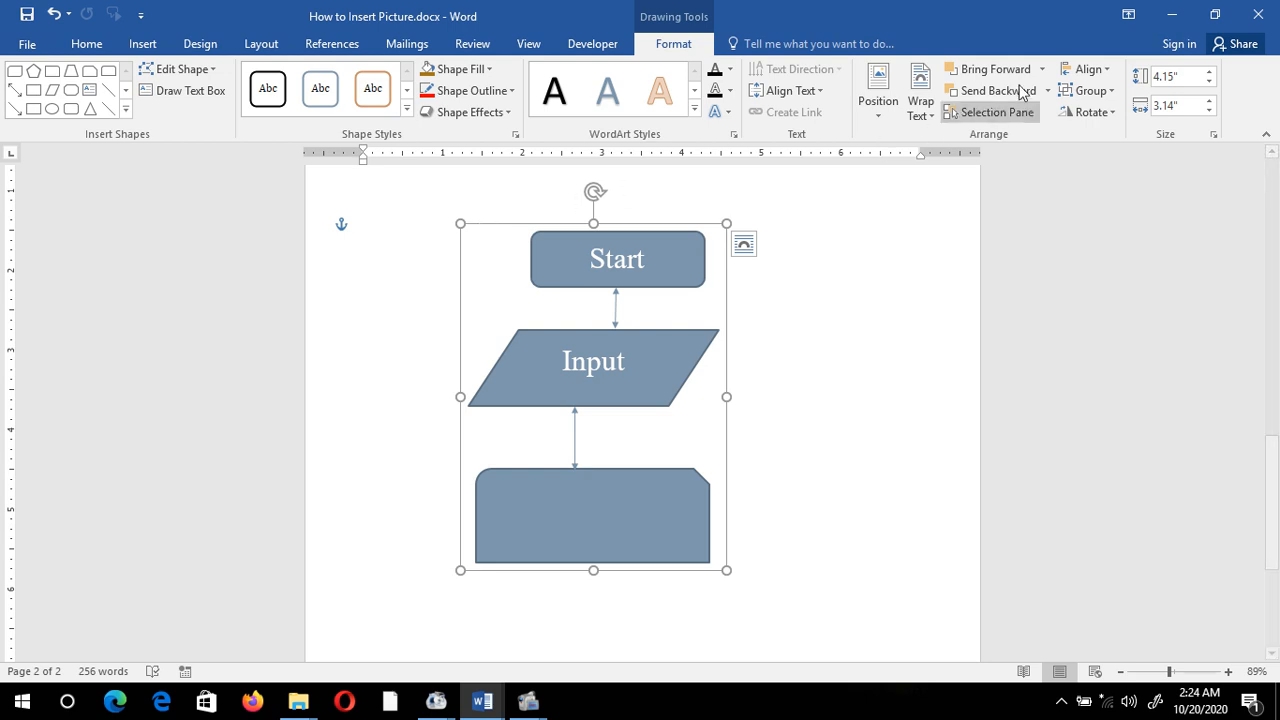
left_click(1112, 92)
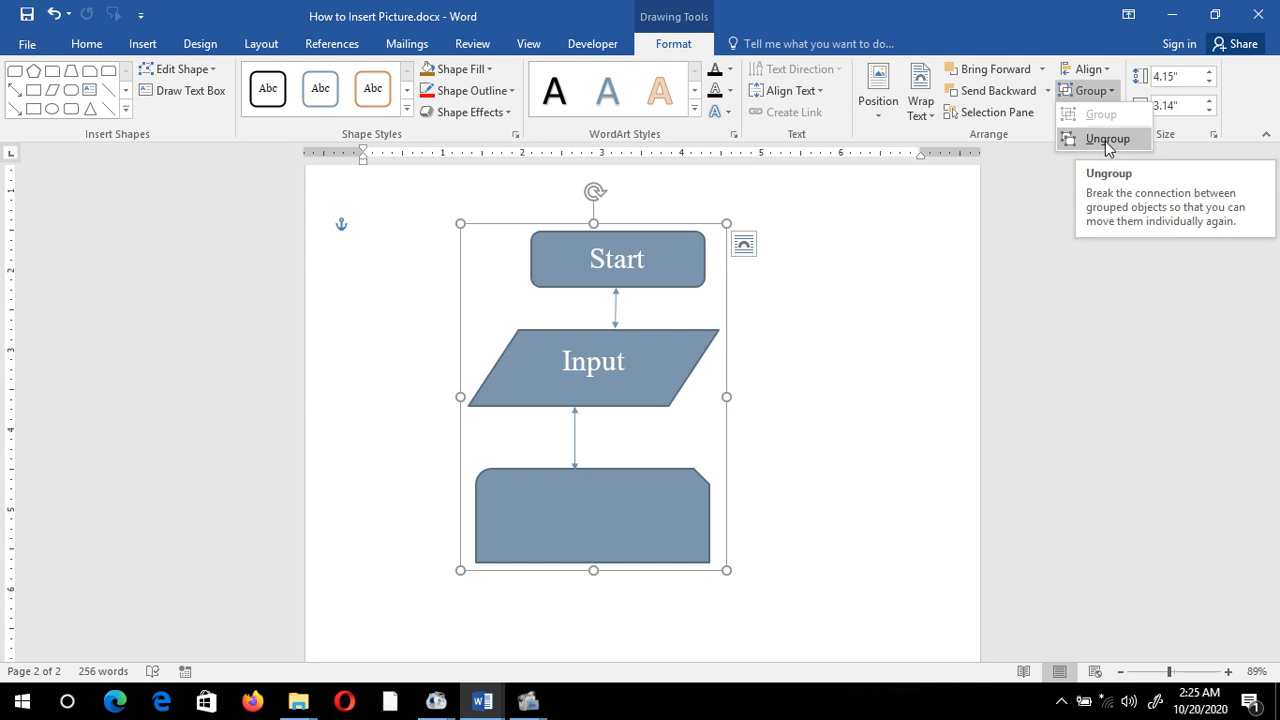
left_click(1107, 140)
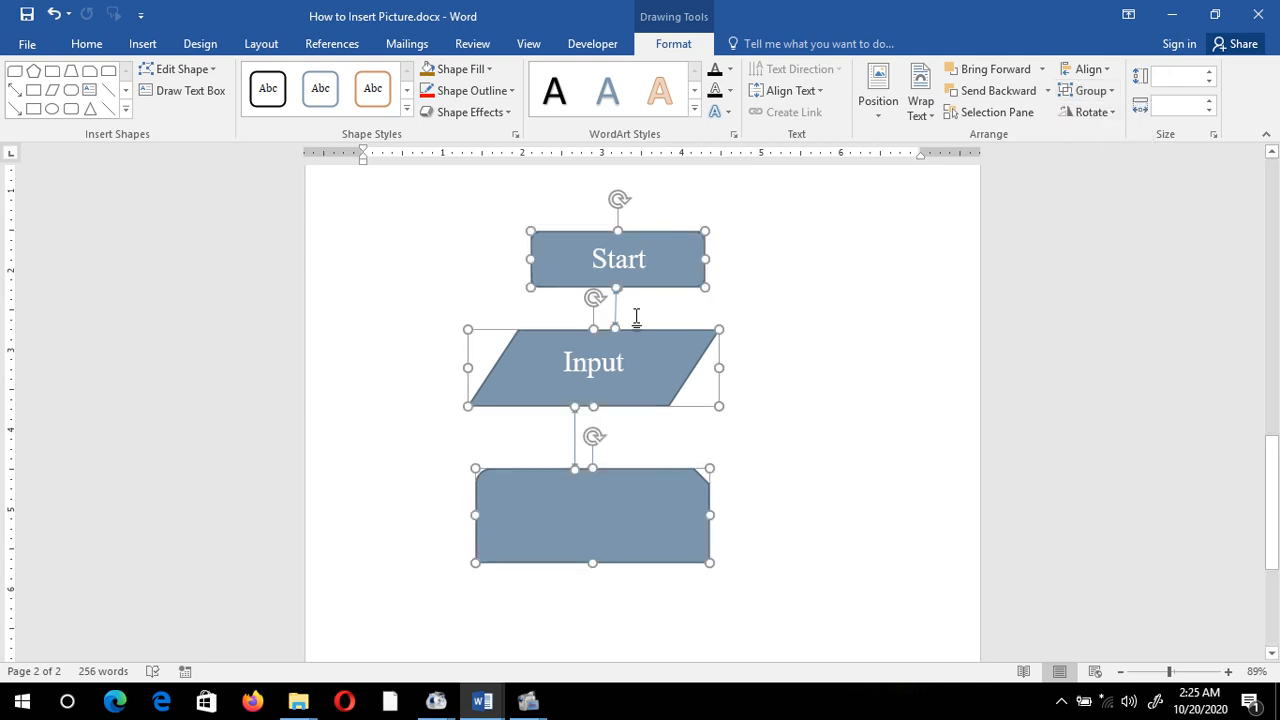
left_click(811, 388)
Try to move the ungrouped "Start" box on its own about 1.8" to the right, and undo the move
left_click(665, 236)
left_click_drag(665, 236, 810, 225)
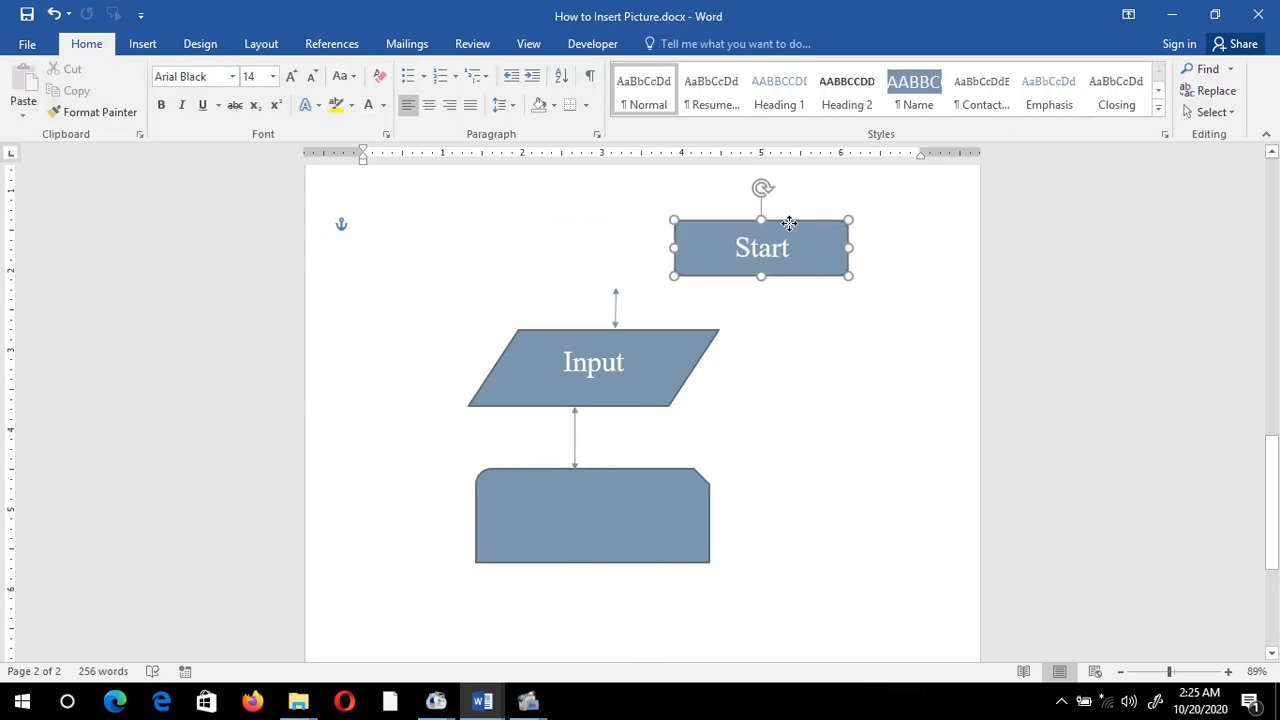
key("ctrl+z")
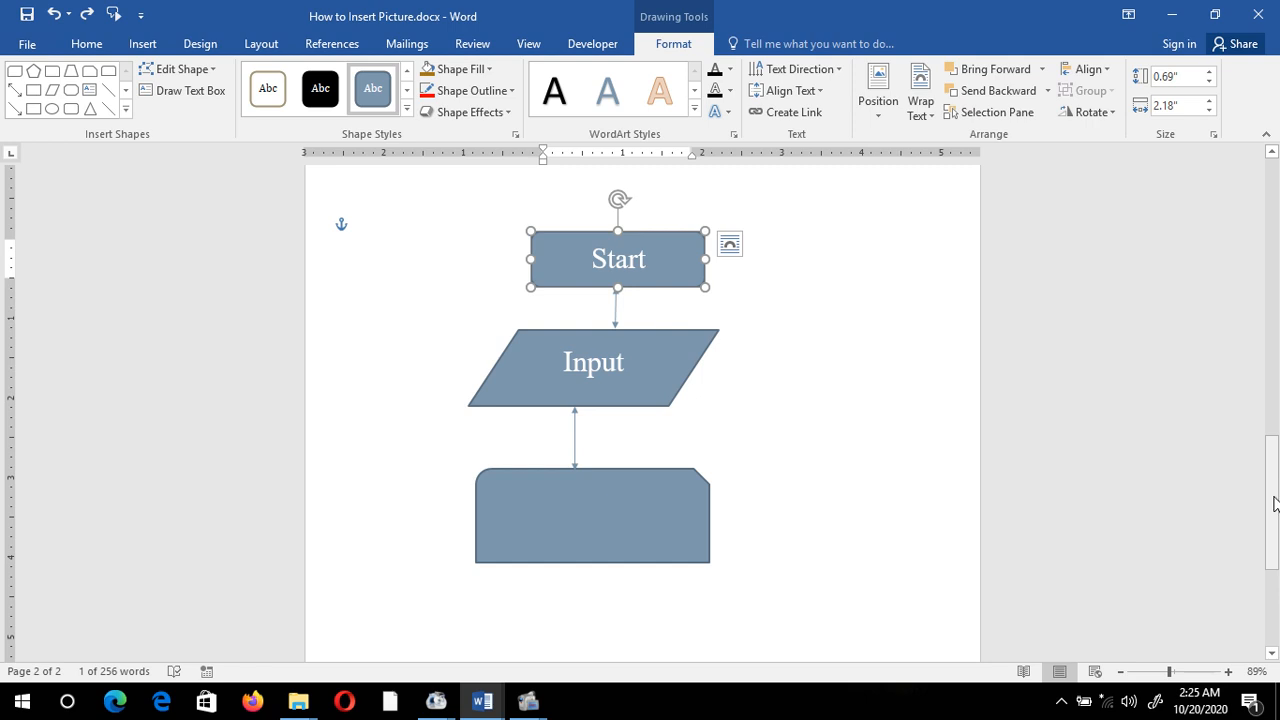
left_click_drag(1274, 526, 1277, 487)
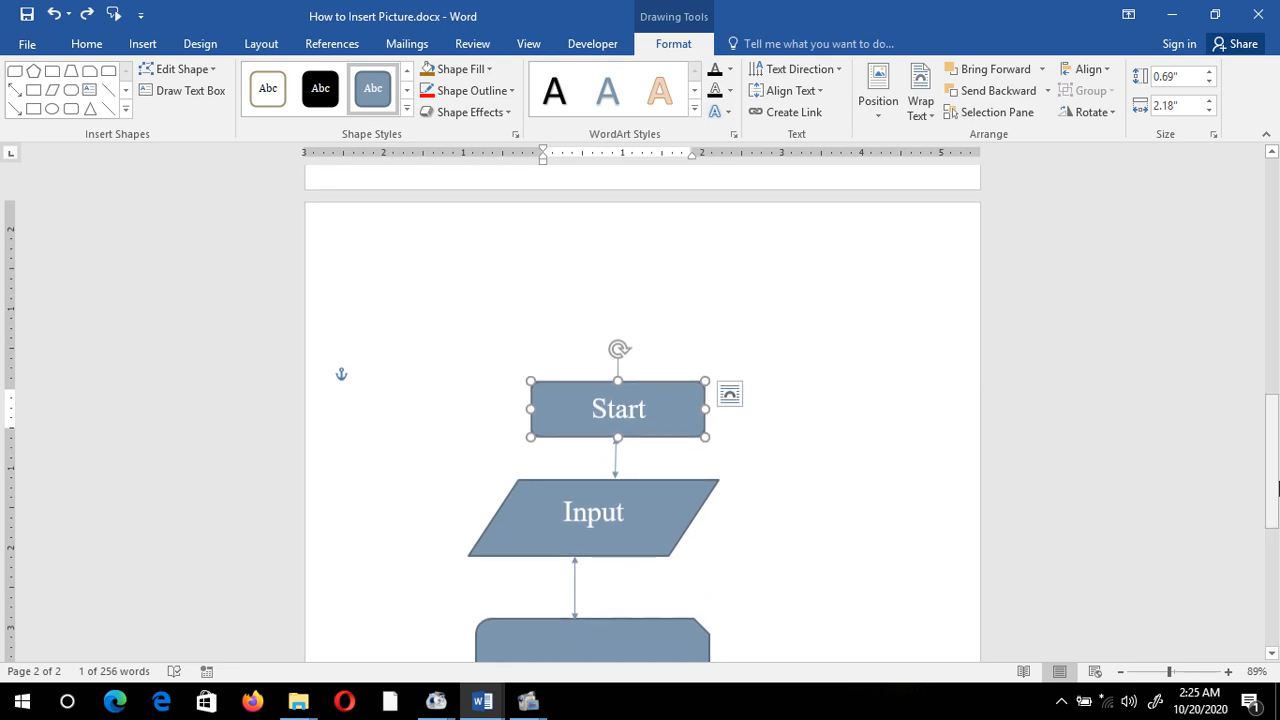